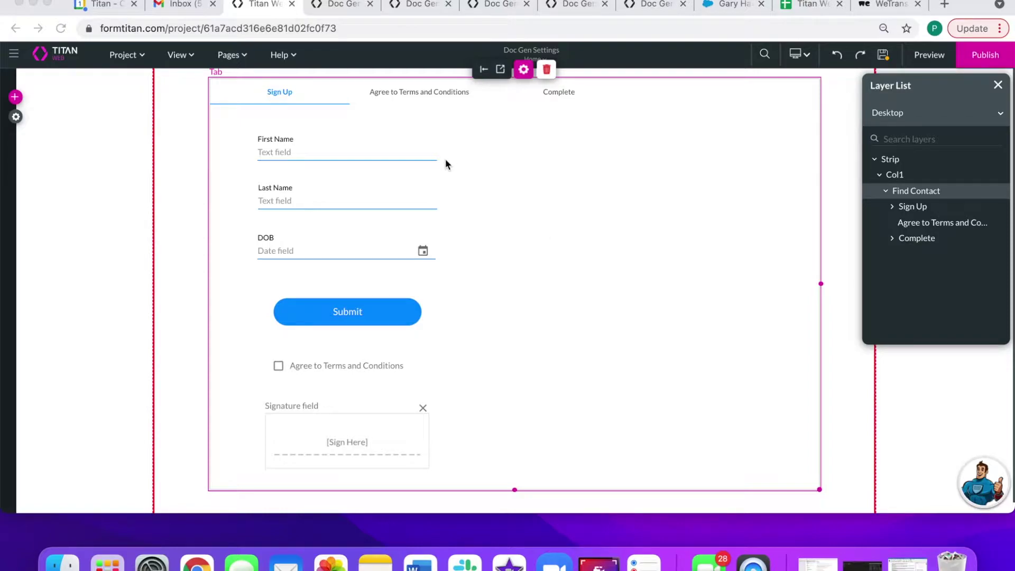
- Select the First Name and Last Name inputs and tab container, checking both form tabs
left_click(323, 151)
left_click(324, 152)
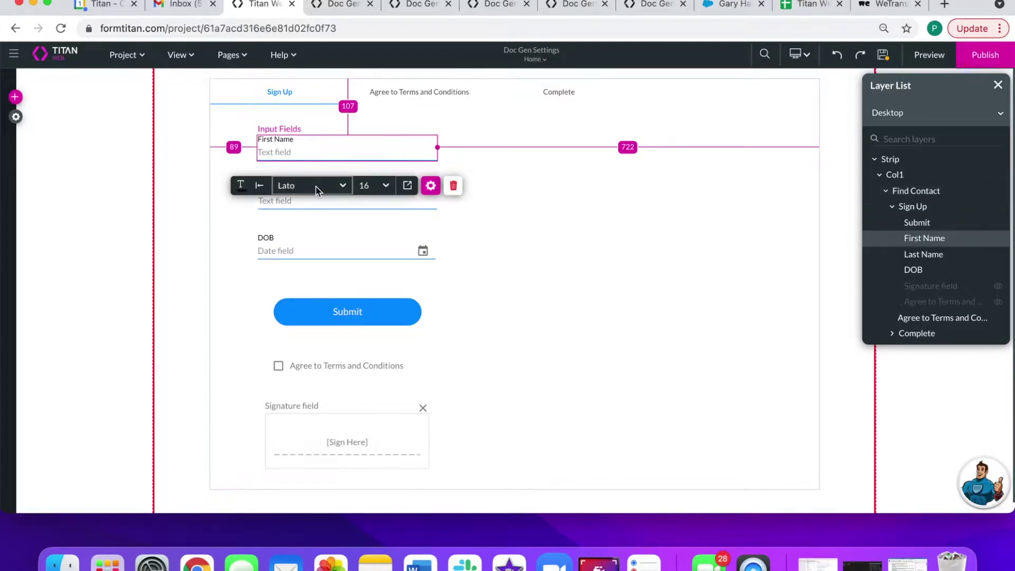
left_click(339, 208)
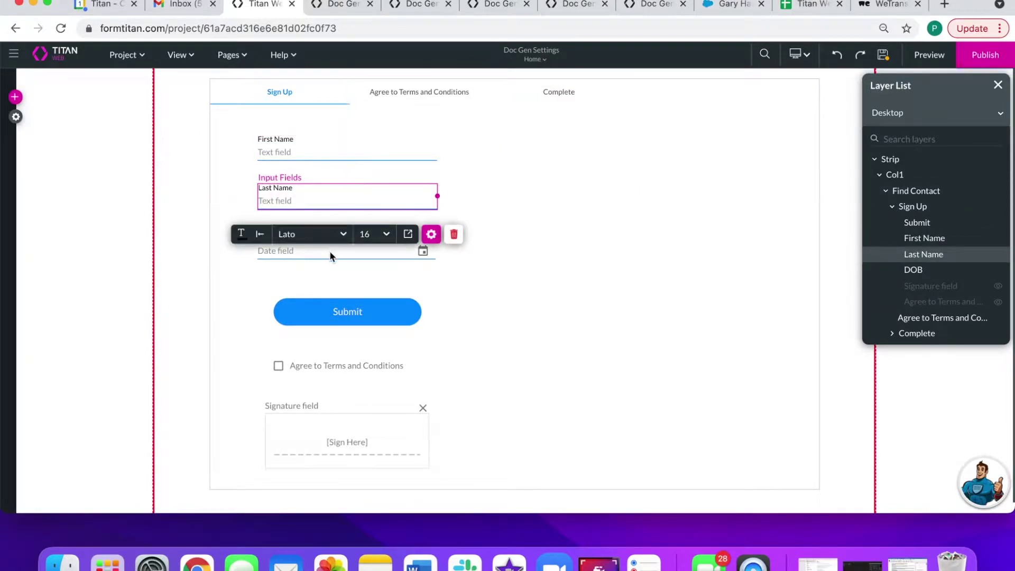
left_click(538, 162)
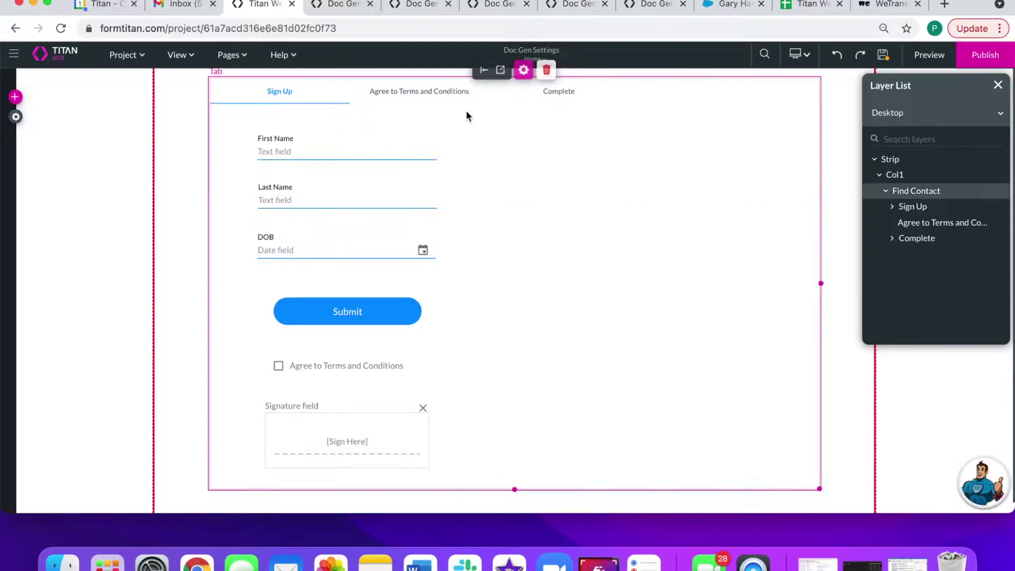
left_click(429, 95)
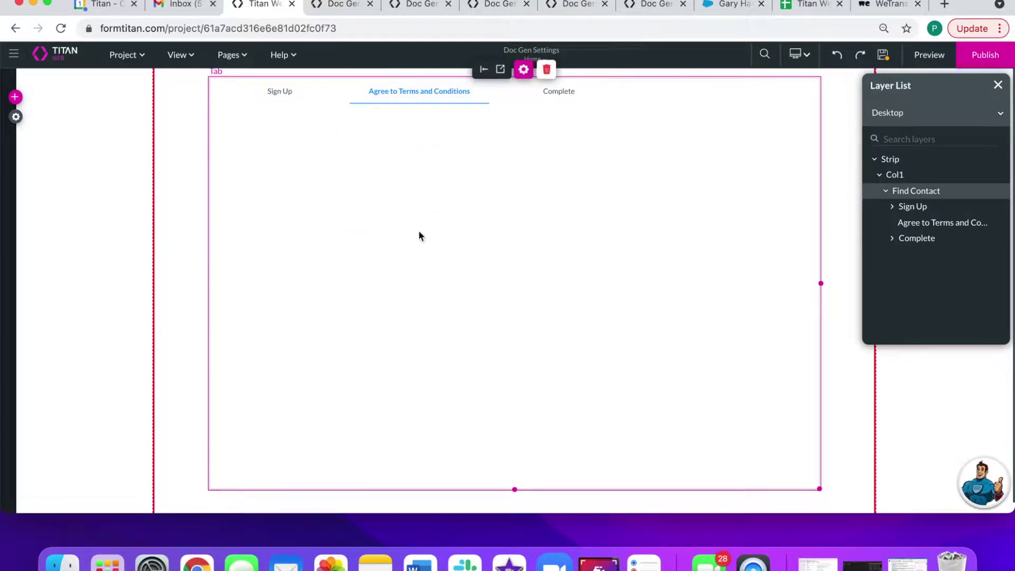
left_click(297, 99)
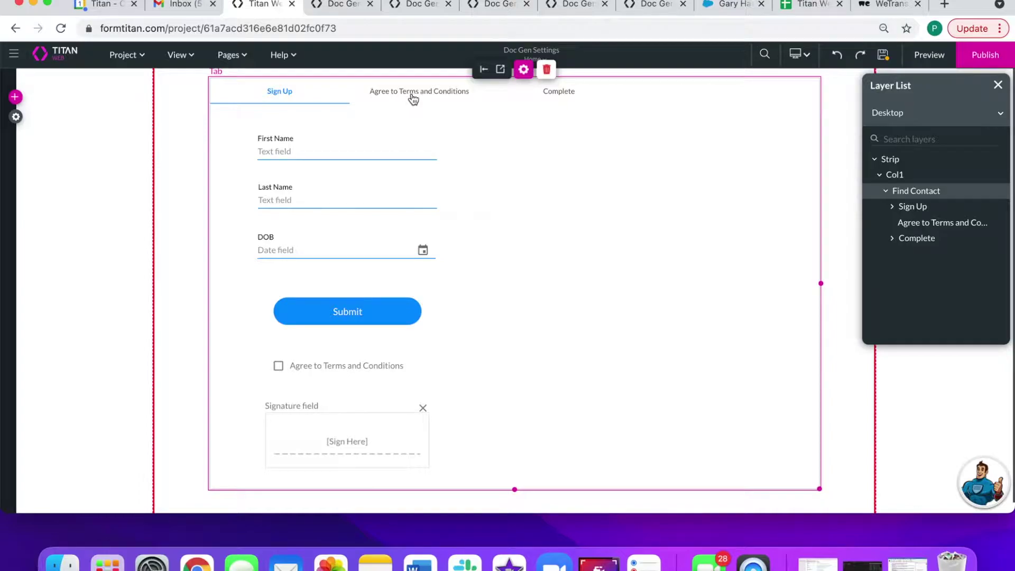
- Inspect the Agree to Terms checkbox, its layer visibility, and the signature field
left_click(310, 373)
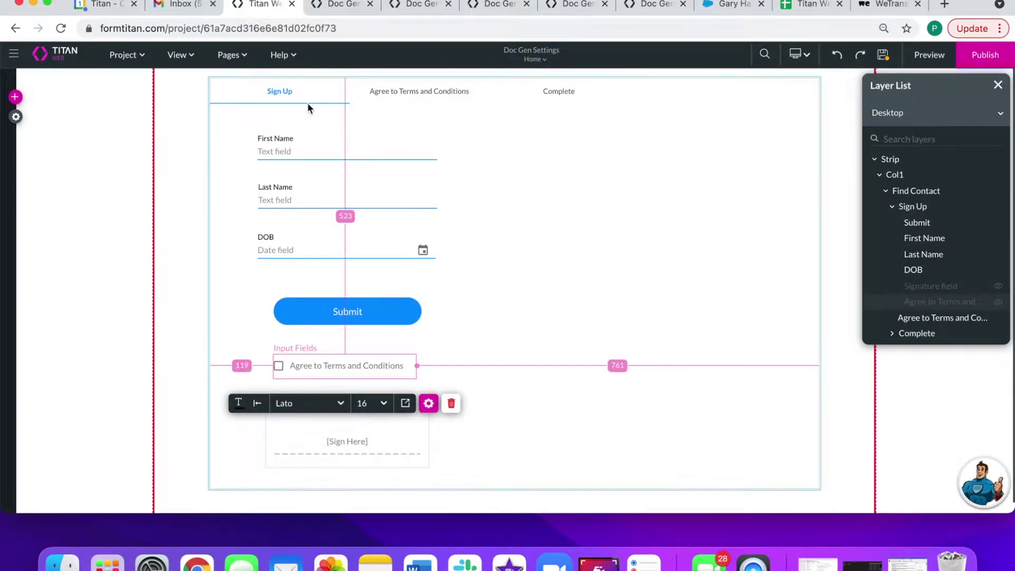
left_click(179, 55)
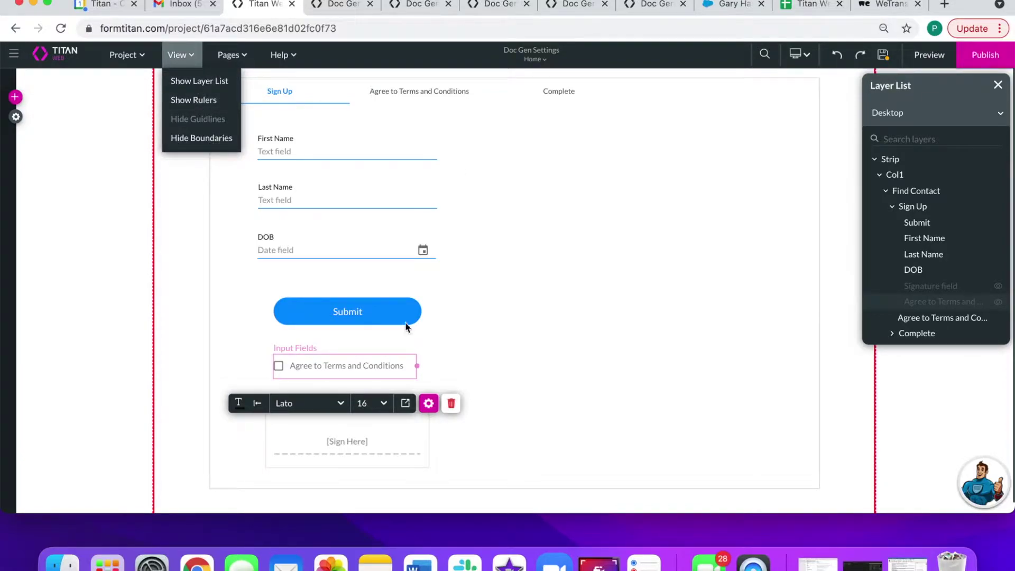
left_click(358, 364)
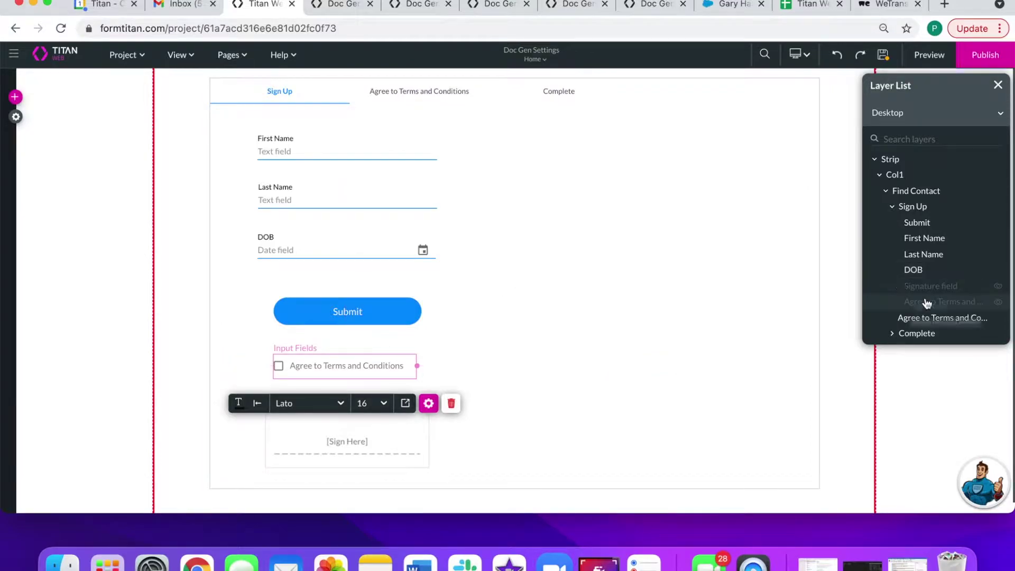
left_click(998, 303)
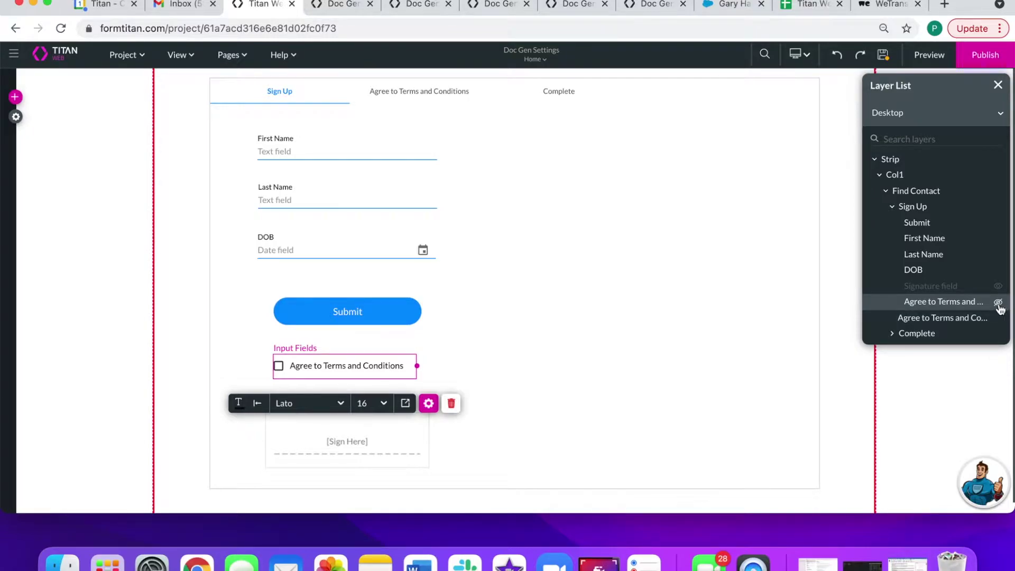
left_click(998, 304)
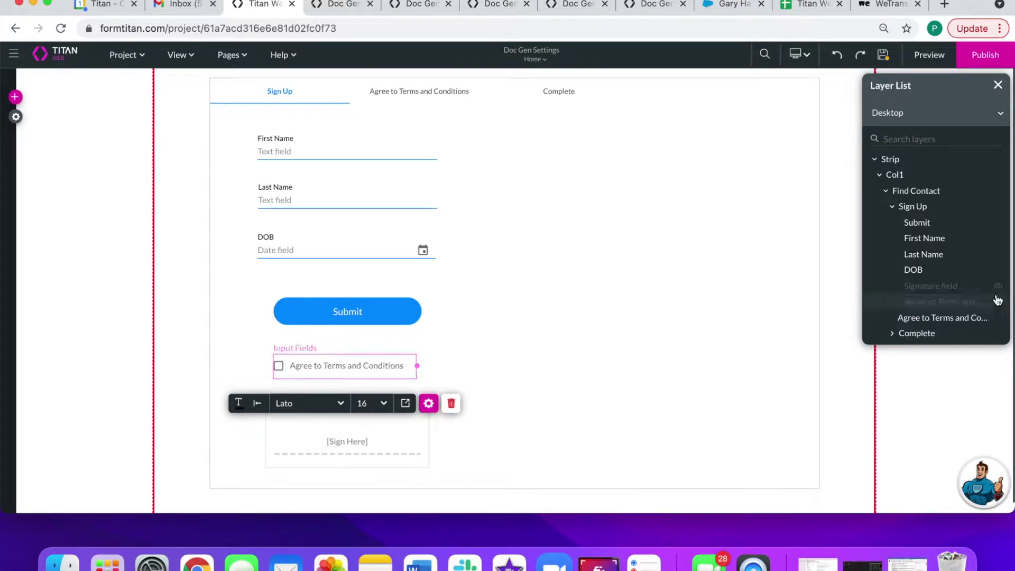
left_click(407, 437)
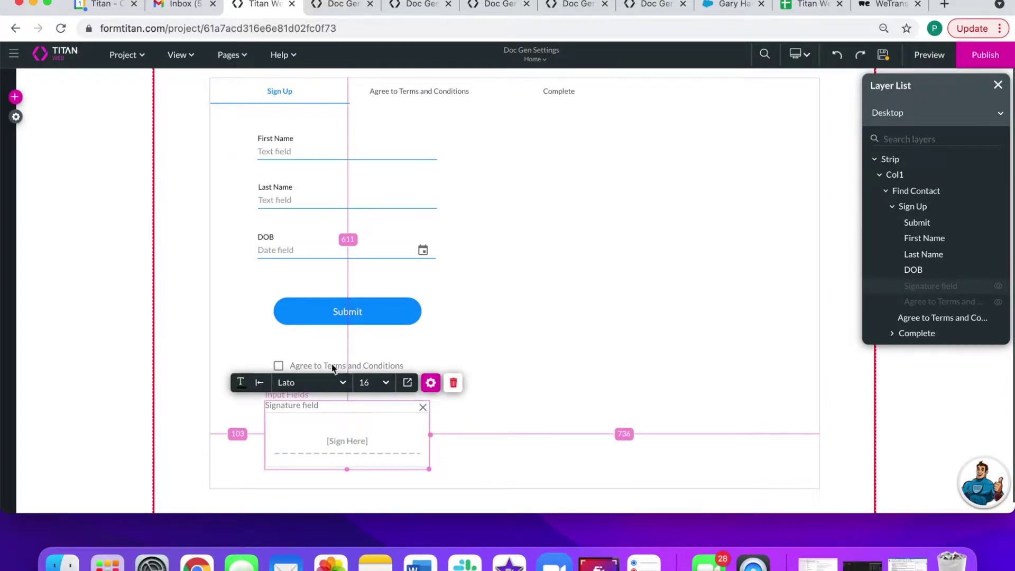
left_click(542, 279)
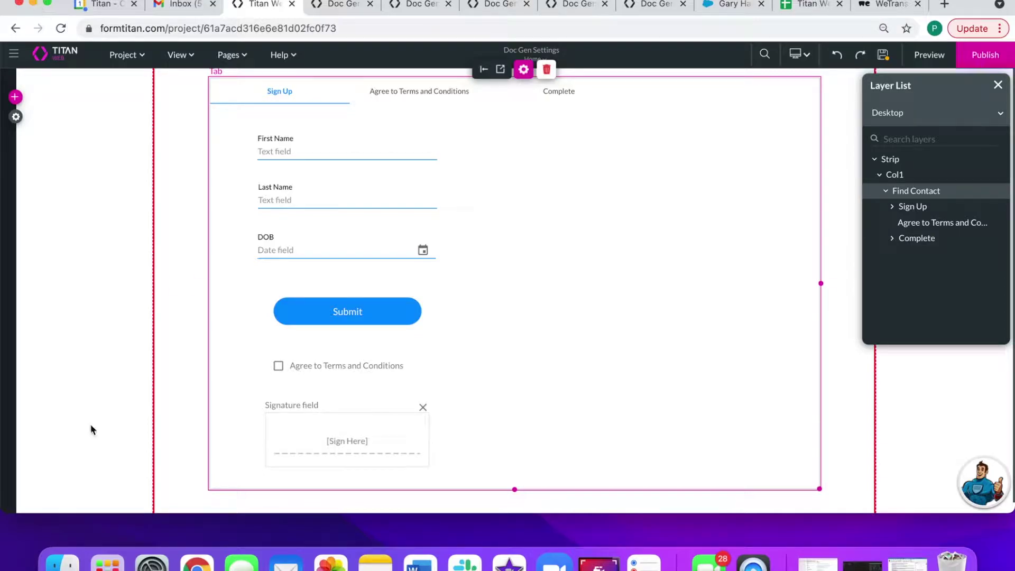
- Delete the First Name, Last Name and DOB lines from the Word terms template
left_click(421, 564)
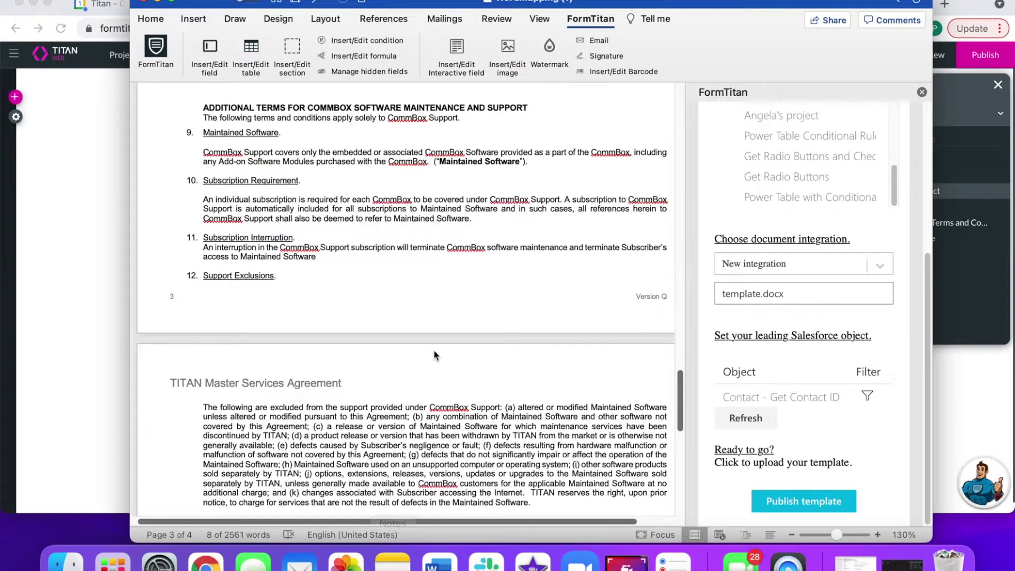
scroll(342, 242, "up", 15)
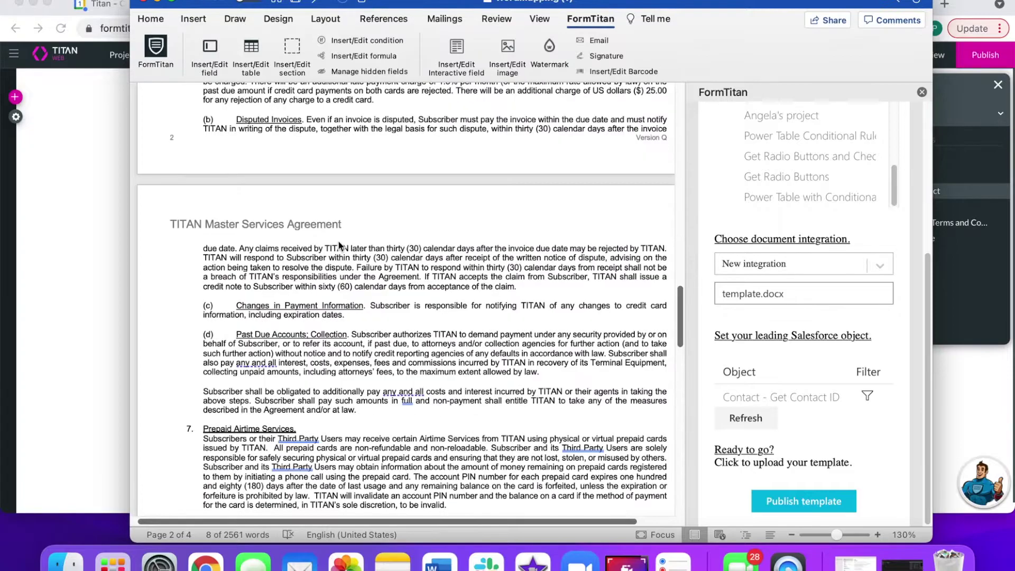
scroll(333, 239, "up", 20)
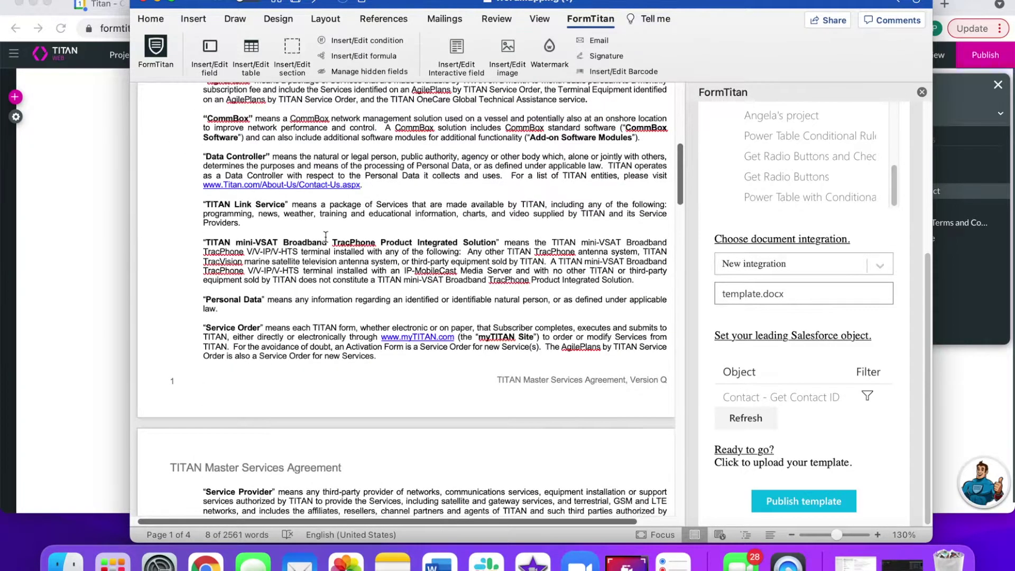
scroll(325, 236, "up", 3)
left_click_drag(422, 252, 159, 172)
key("BackSpace")
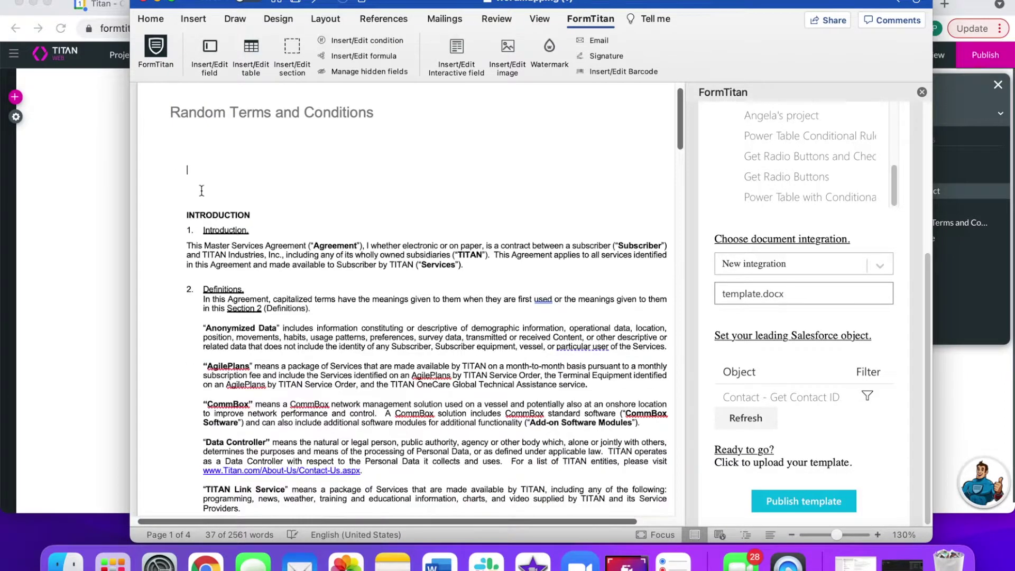
- Delete the Input and Signature lines at the end of the template
scroll(240, 277, "down", 20)
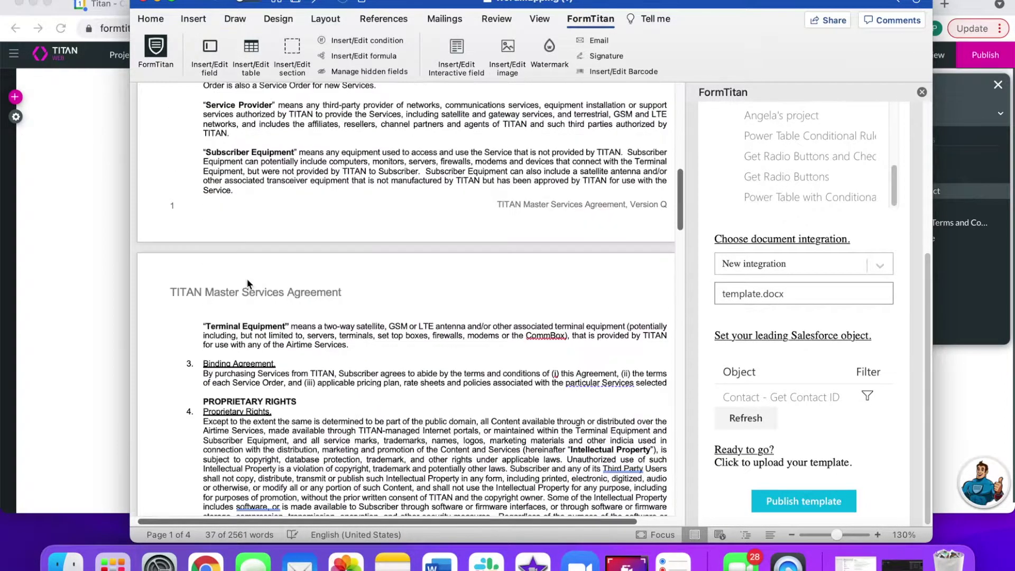
scroll(240, 276, "down", 15)
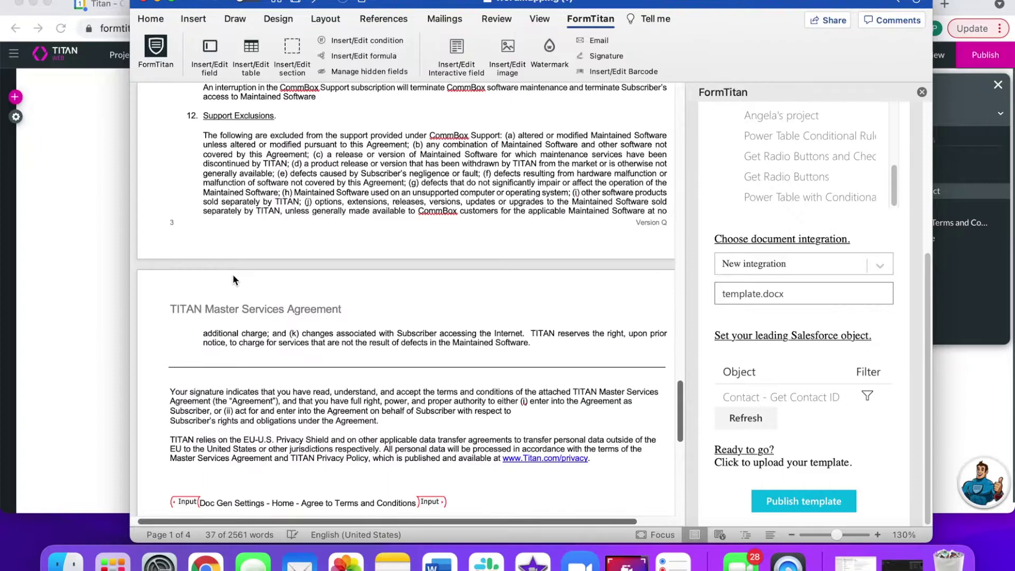
left_click_drag(278, 349, 169, 293)
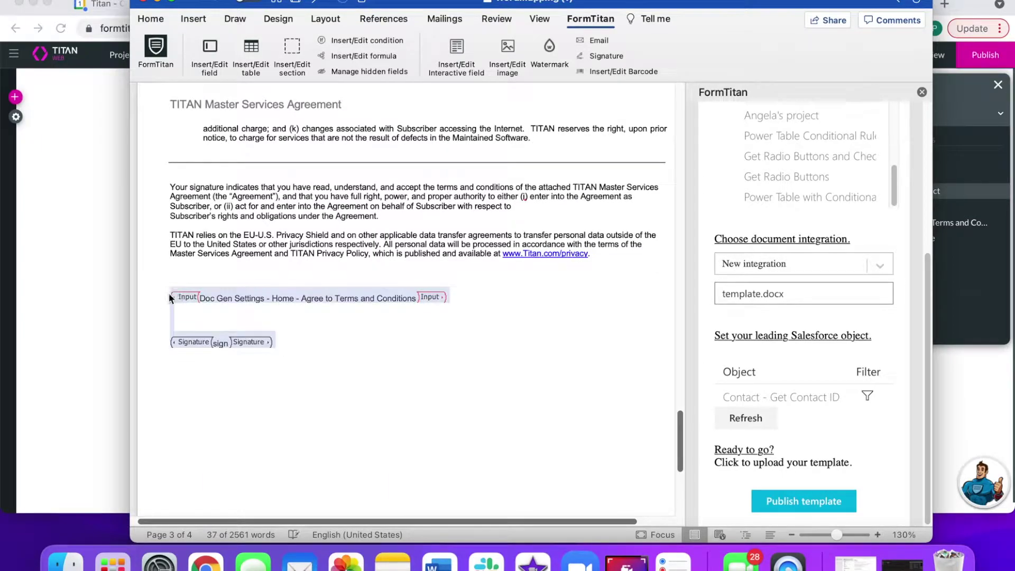
key("BackSpace")
- Choose the Doc Gen Settings project and preview the template with Salesforce data
scroll(218, 267, "up", 15)
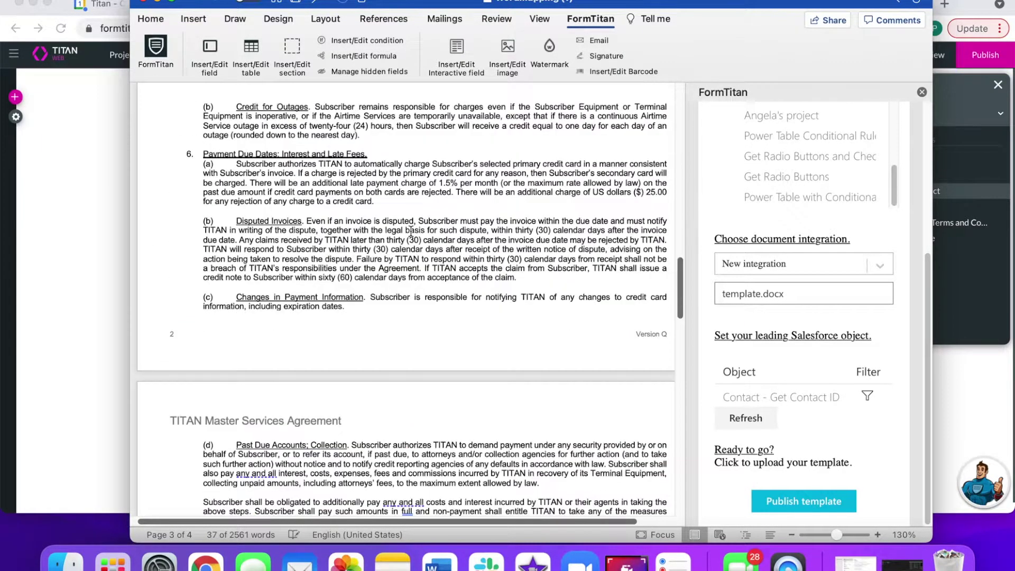
left_click(729, 178)
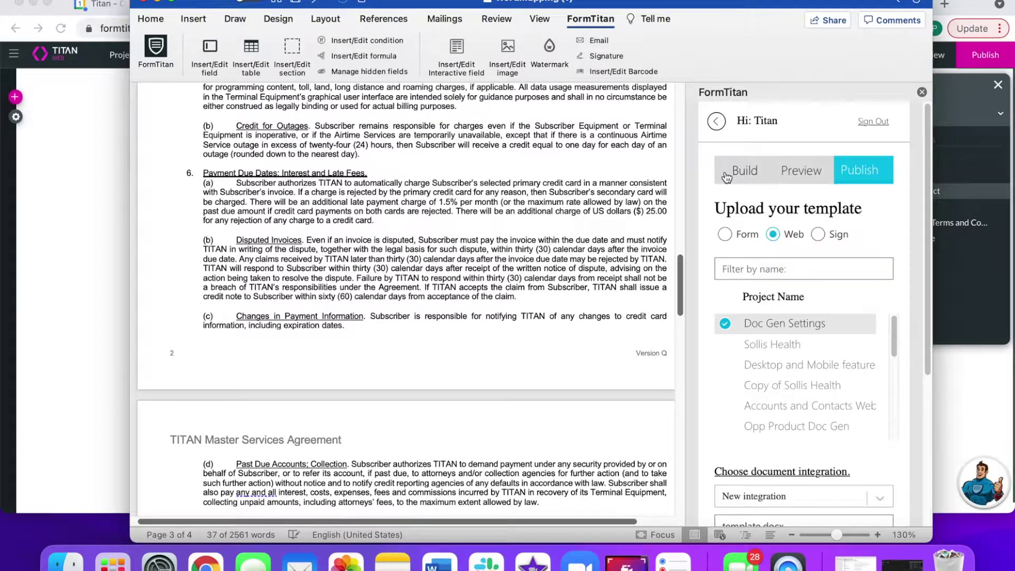
left_click(790, 173)
scroll(507, 182, "up", 6)
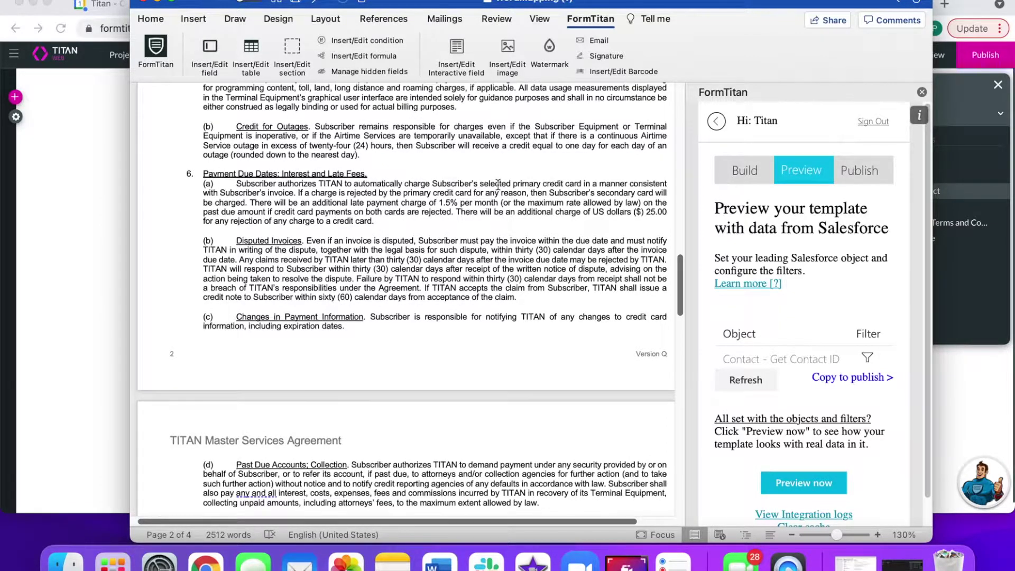
scroll(508, 181, "up", 10)
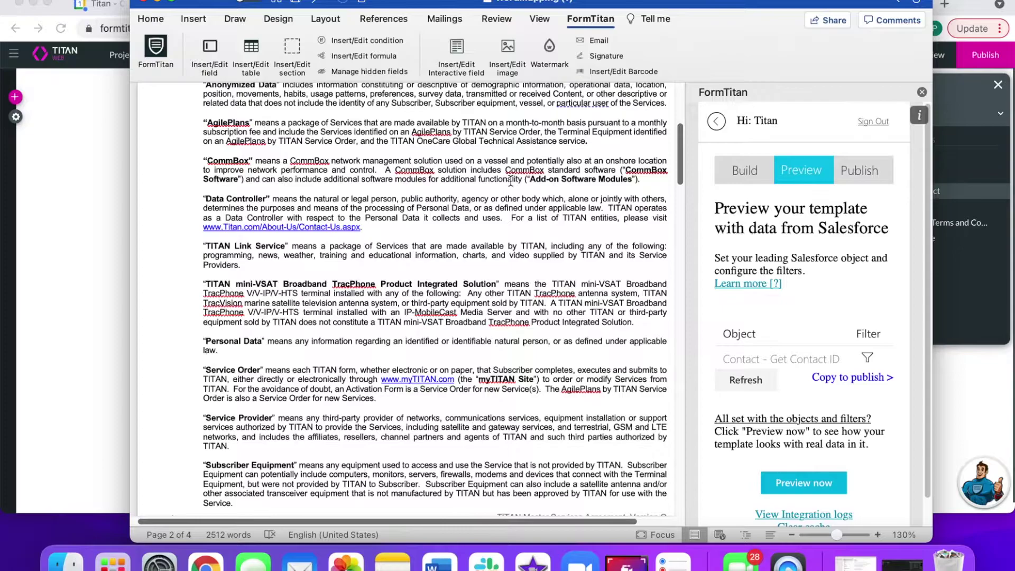
scroll(510, 181, "up", 5)
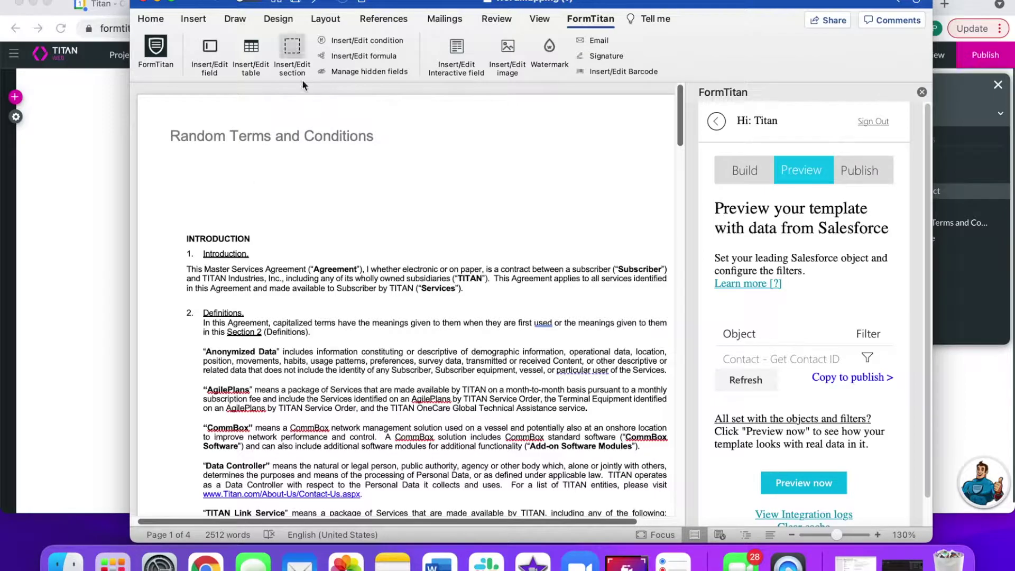
- Replace the old Contactid hidden field with a new Dynamic hidden field named Contactid
left_click(344, 72)
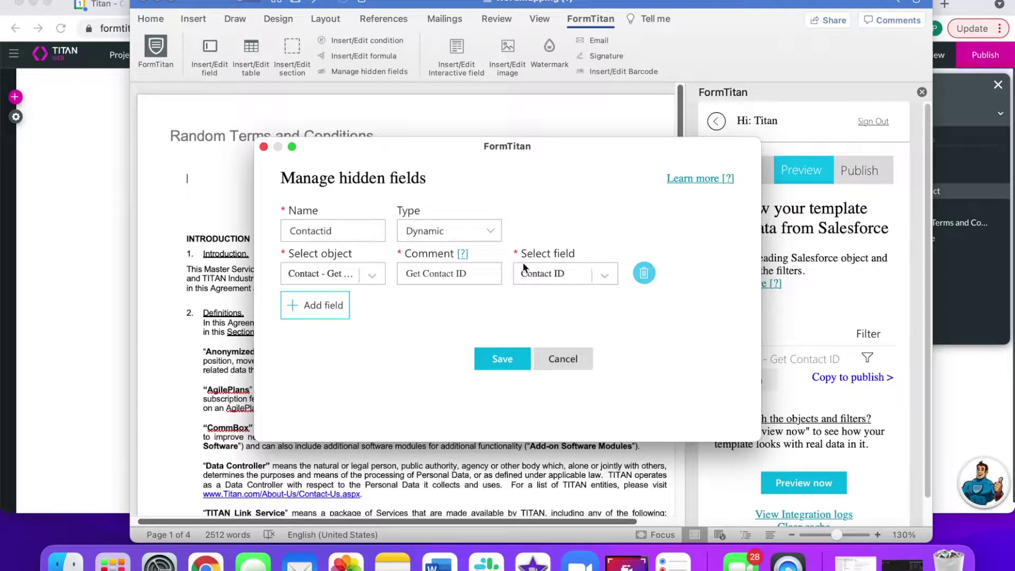
left_click(644, 273)
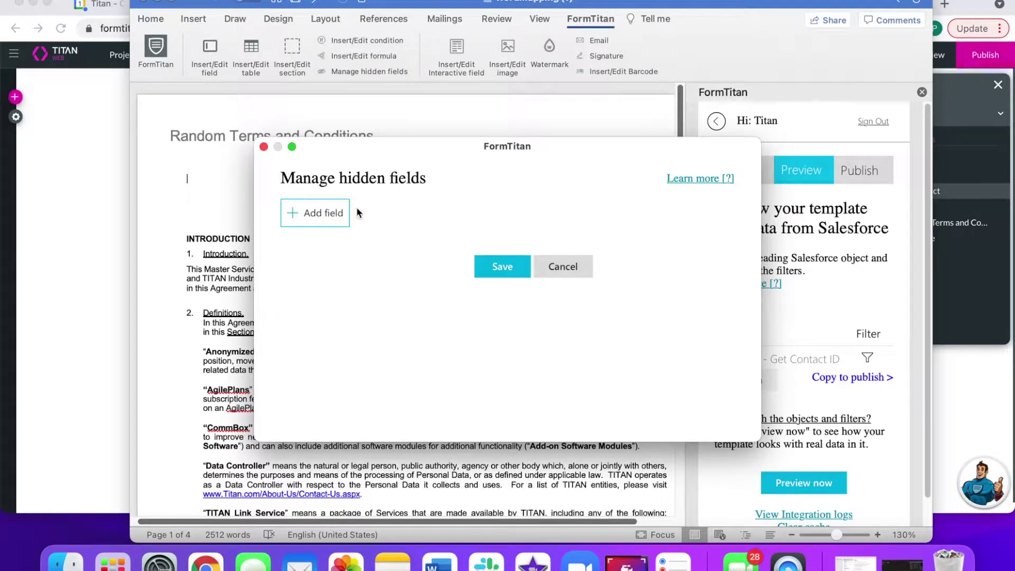
left_click(319, 212)
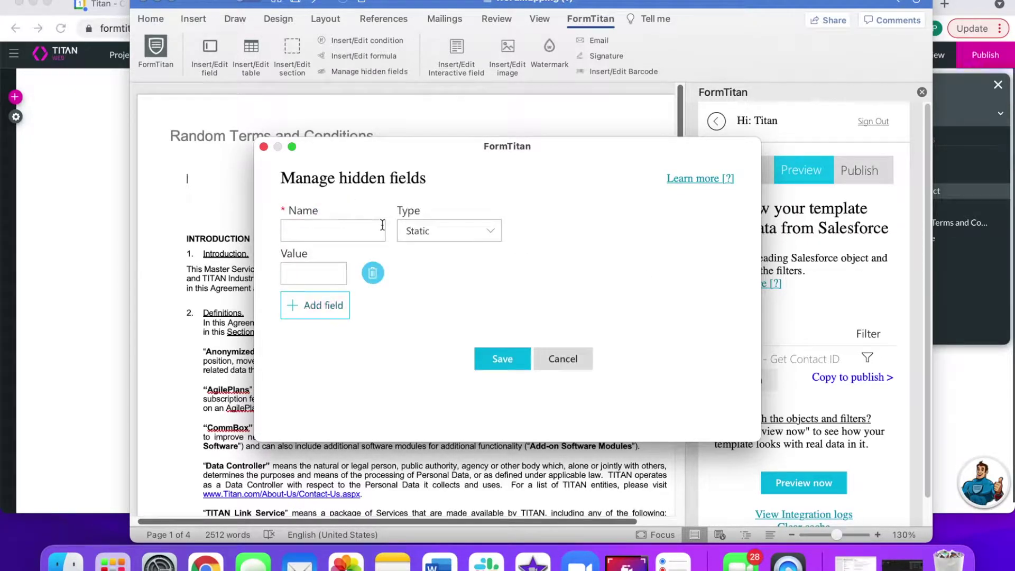
left_click(347, 227)
type("Contactid")
left_click(430, 236)
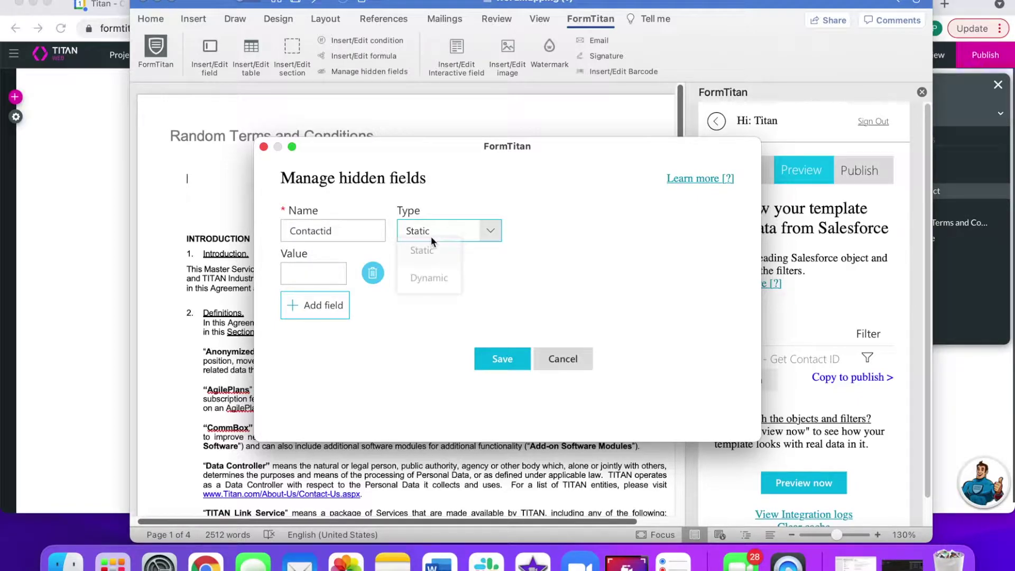
left_click(429, 283)
- Source it from Contact, comment 'Get ContactID', map it to Contact ID, and save
left_click(369, 276)
type("contact")
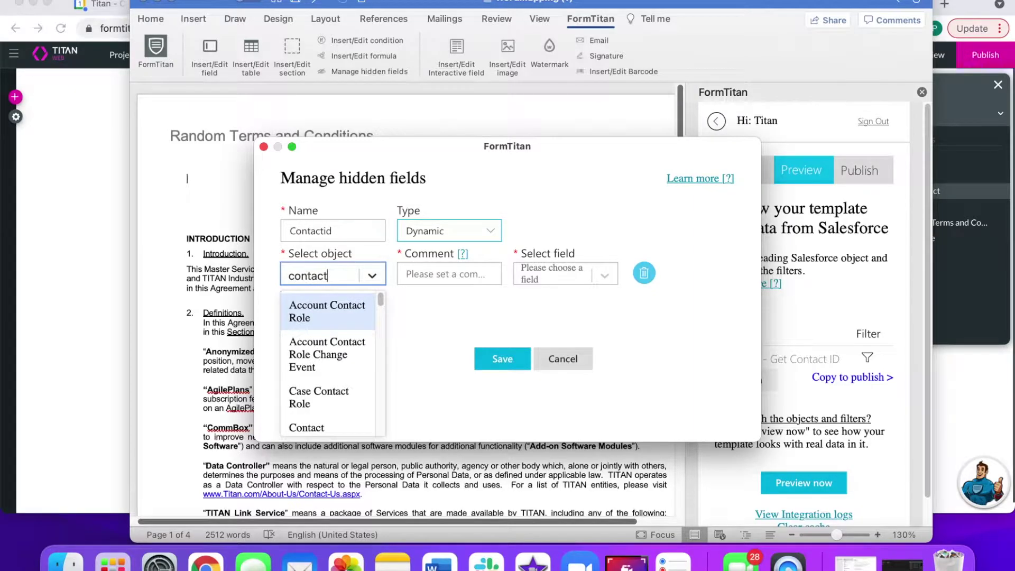
left_click(317, 427)
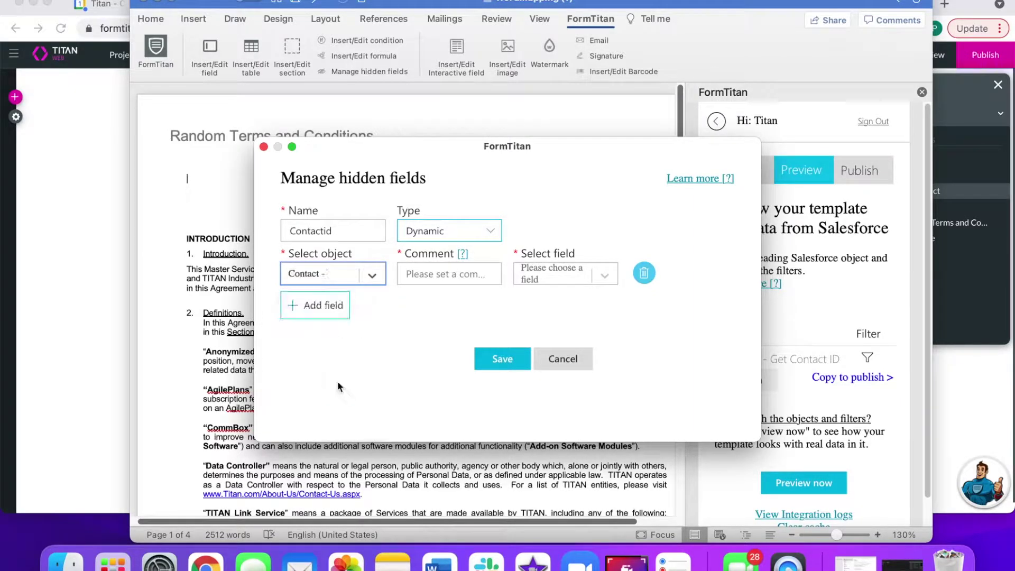
left_click(482, 272)
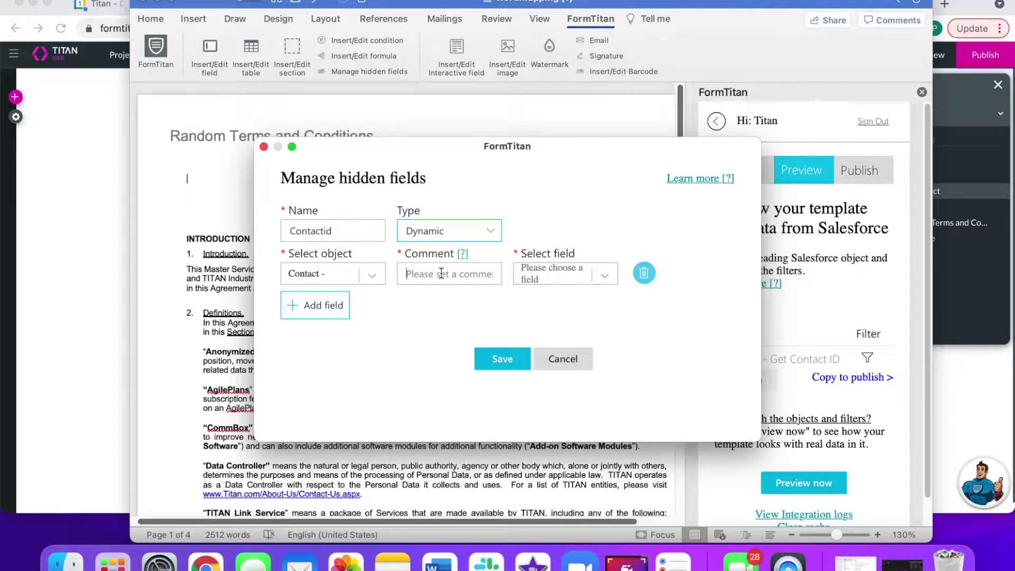
type("Get ContactID")
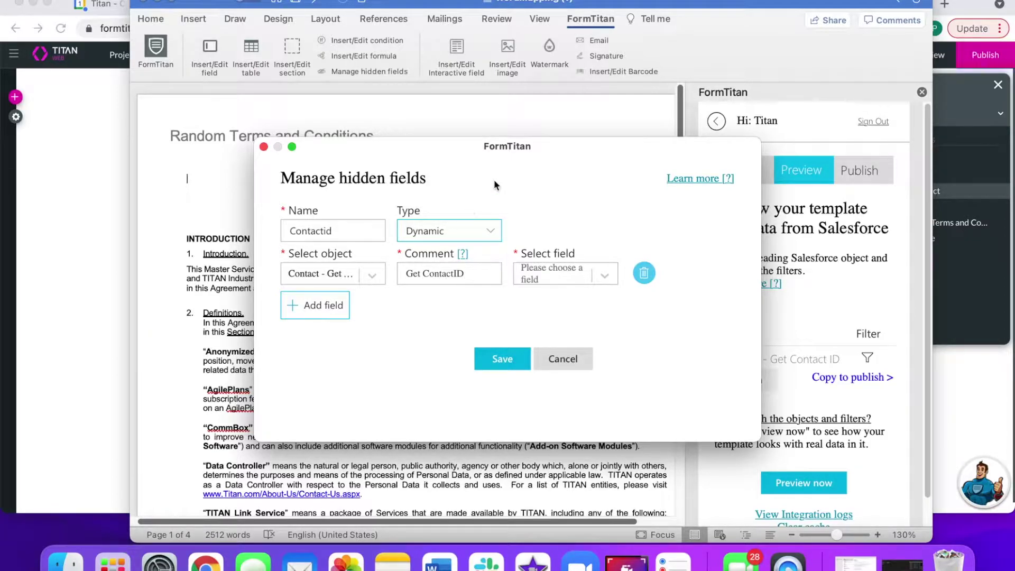
left_click(574, 277)
type("Contac")
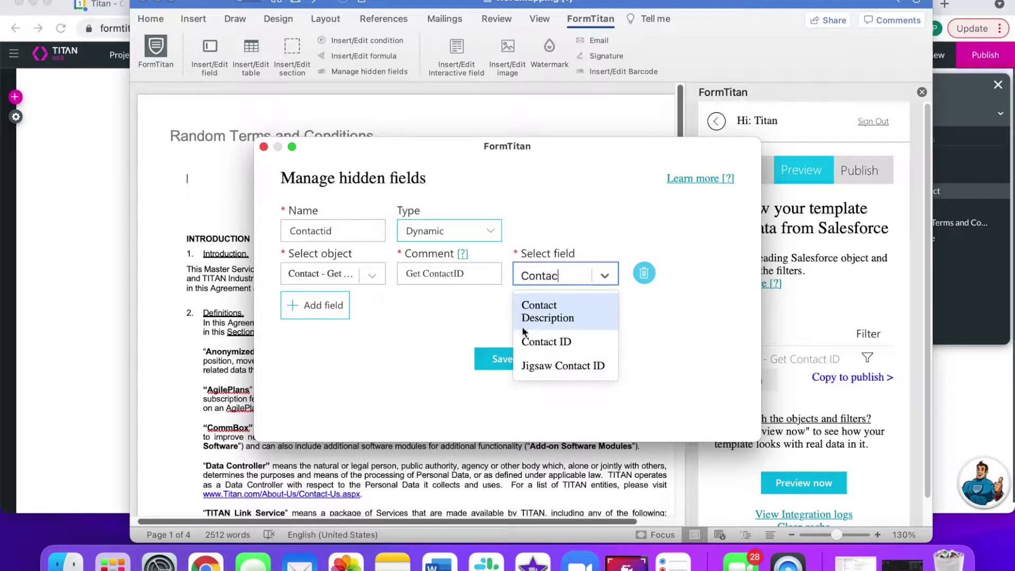
left_click(530, 342)
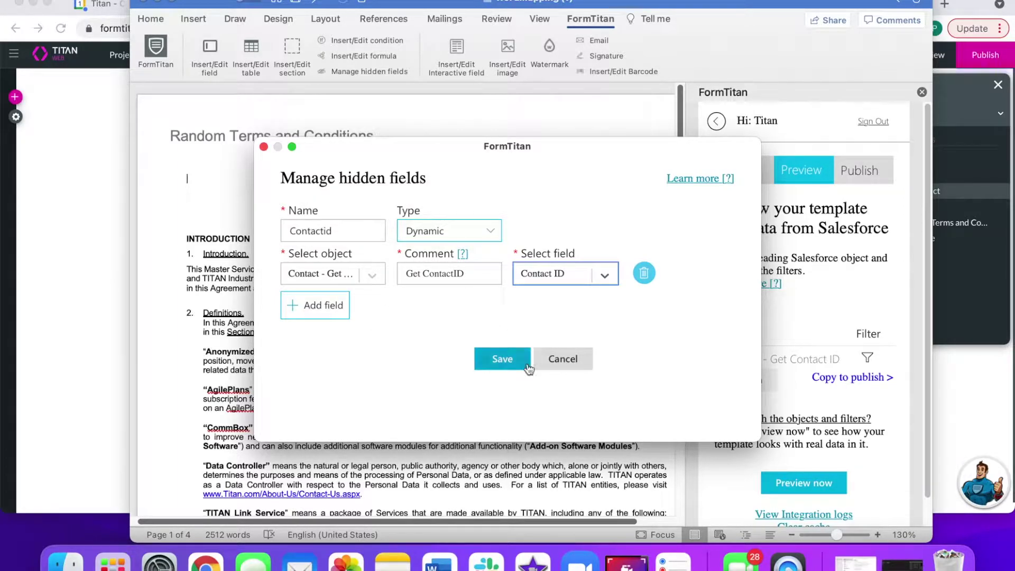
left_click(512, 364)
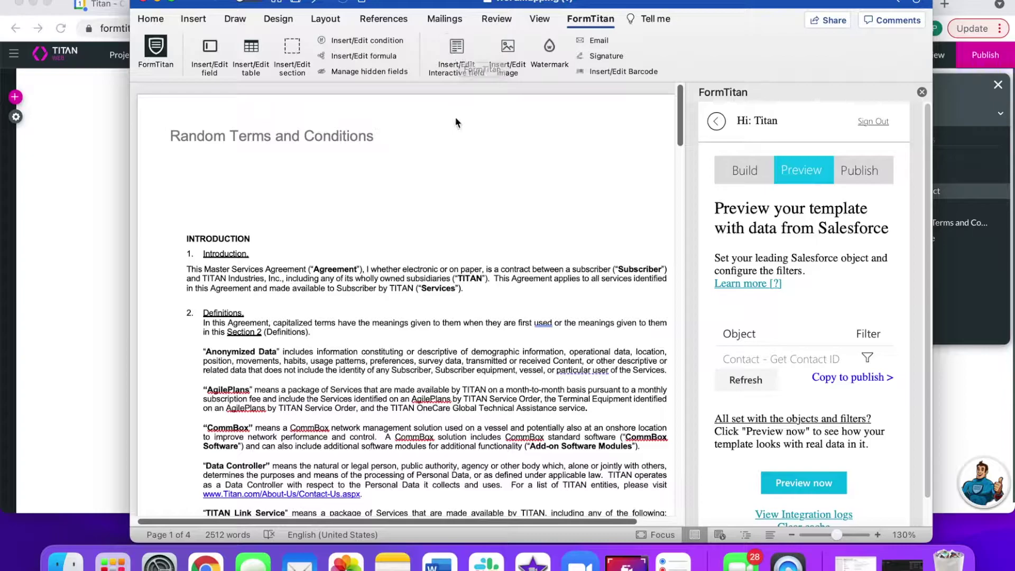
- Insert the First Name field from web project Doc Gen Settings > Home under the title
left_click(457, 55)
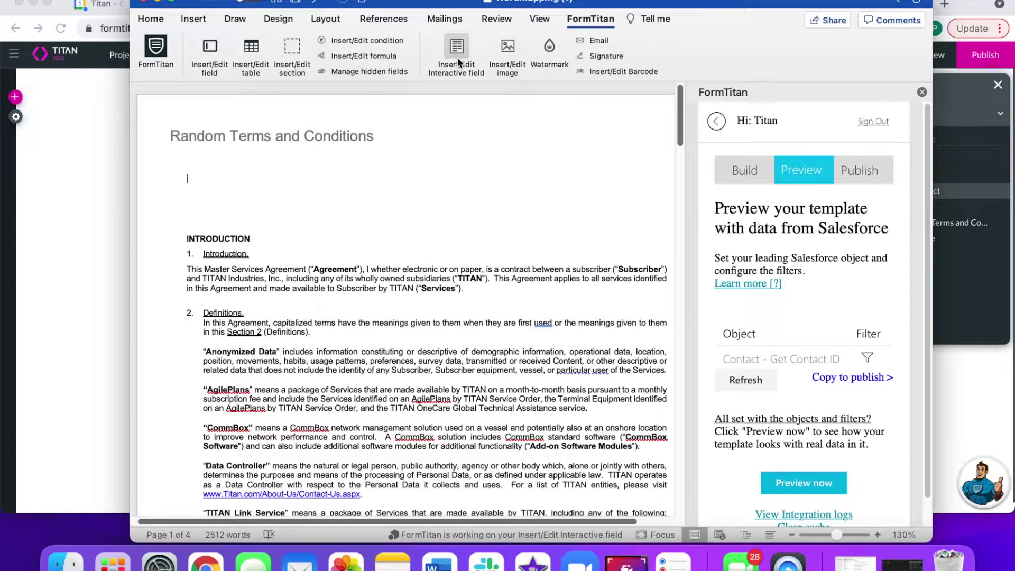
left_click(422, 210)
left_click(452, 266)
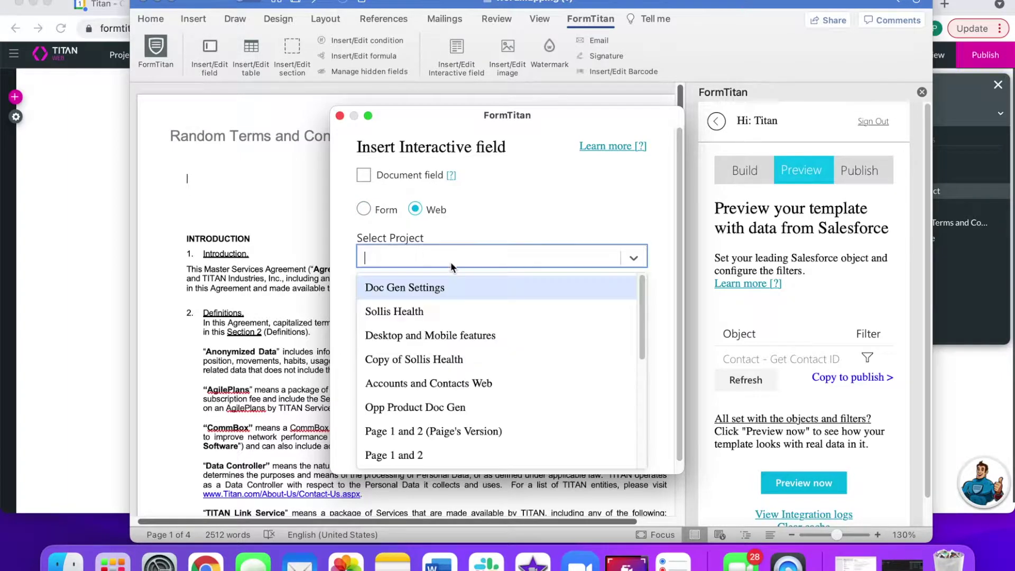
left_click(443, 284)
left_click(439, 304)
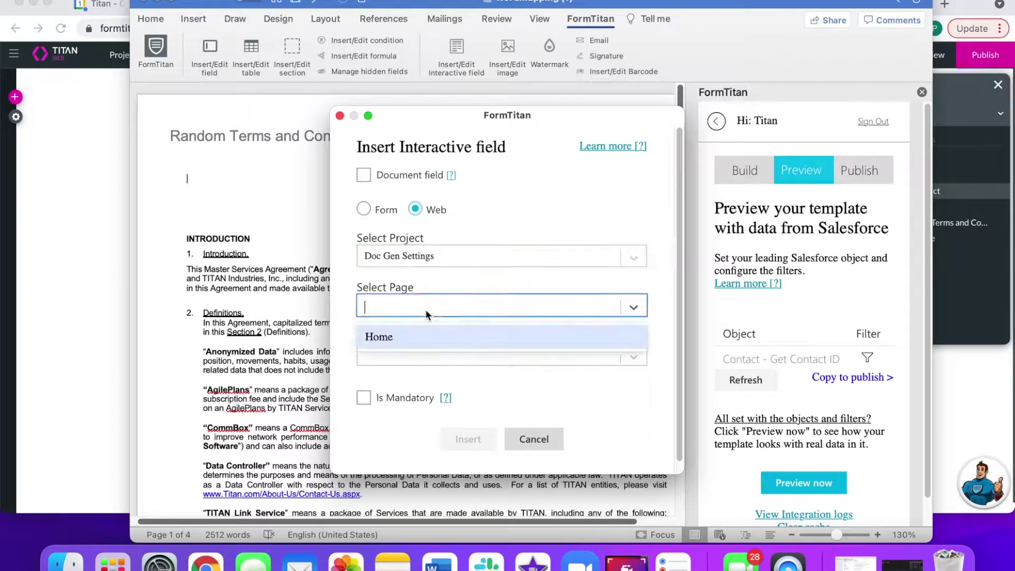
left_click(418, 332)
left_click(404, 350)
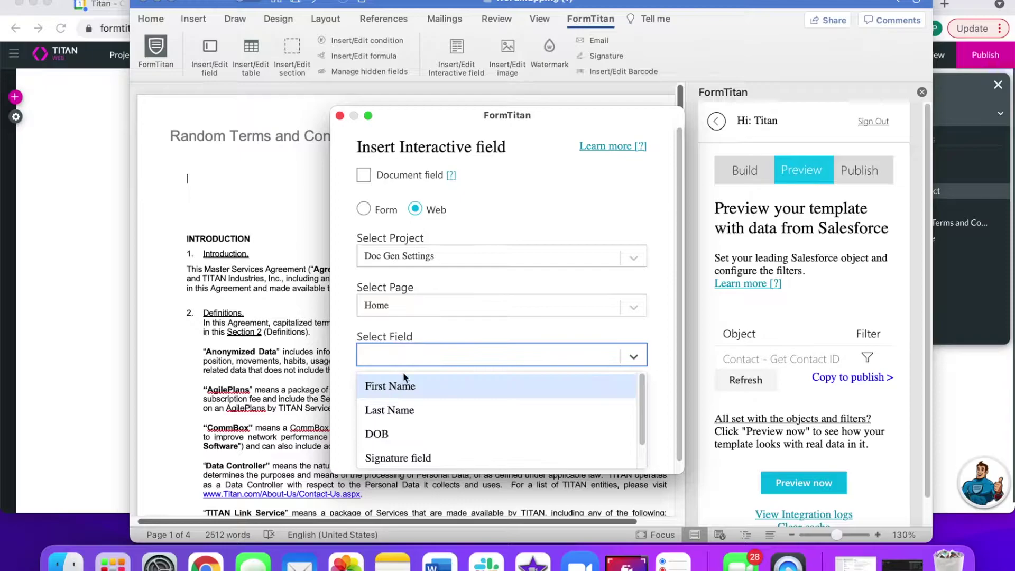
left_click(393, 386)
left_click(469, 439)
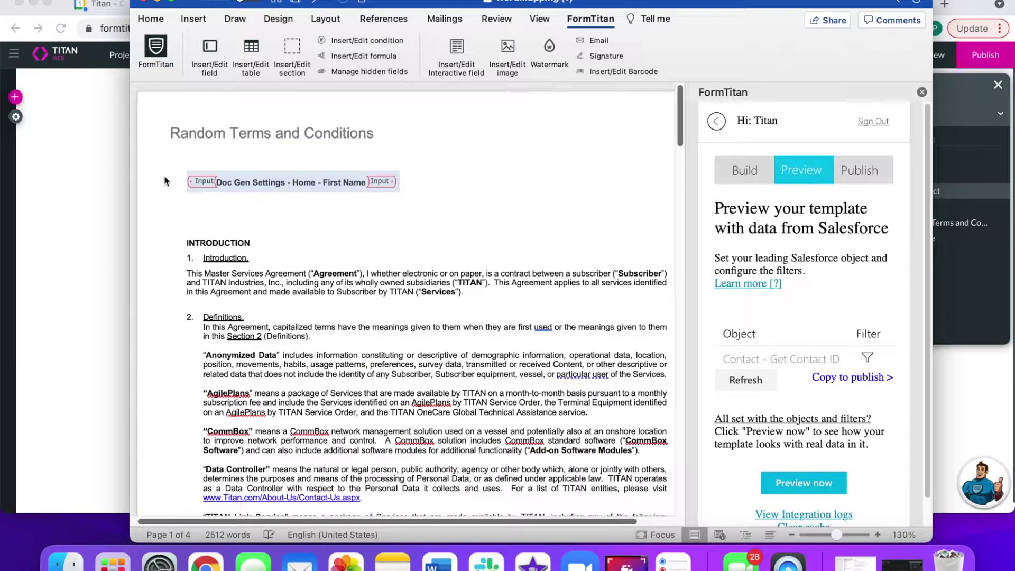
- Label the field 'First Name:' and add a new line after it
left_click(186, 180)
type("First Na")
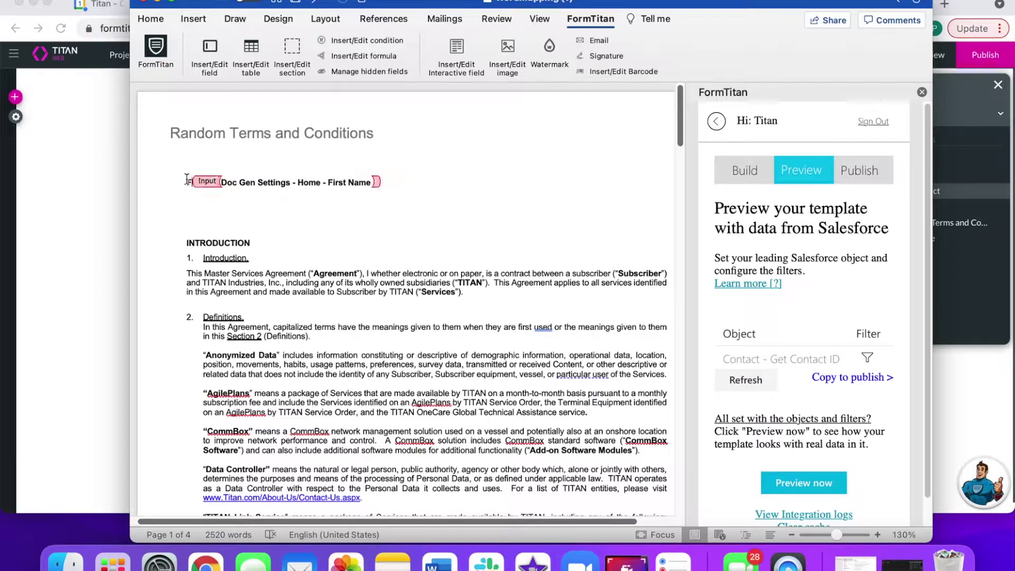
type("me")
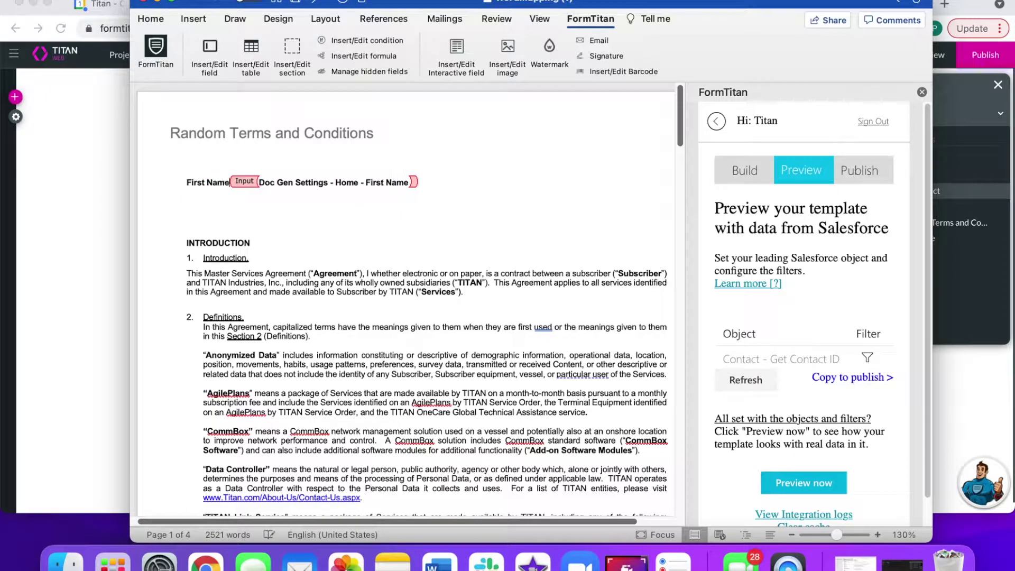
type(":")
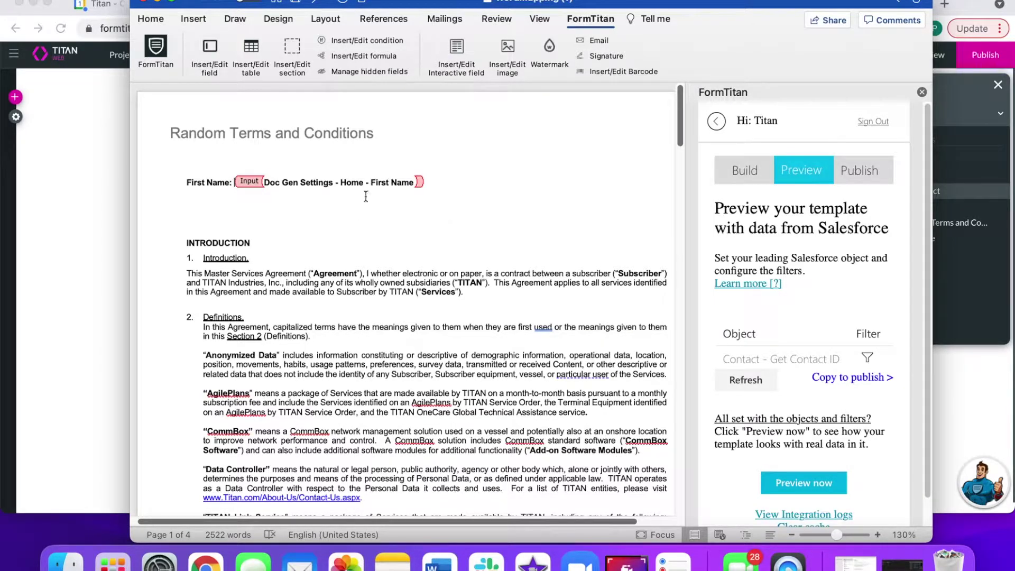
left_click(442, 182)
key("Return")
key("Return")
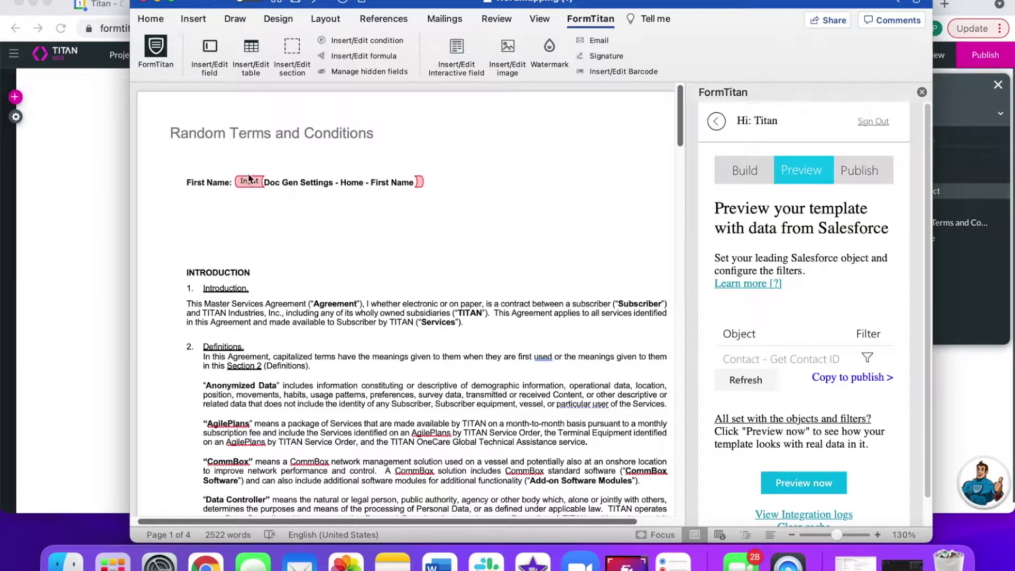
left_click(455, 63)
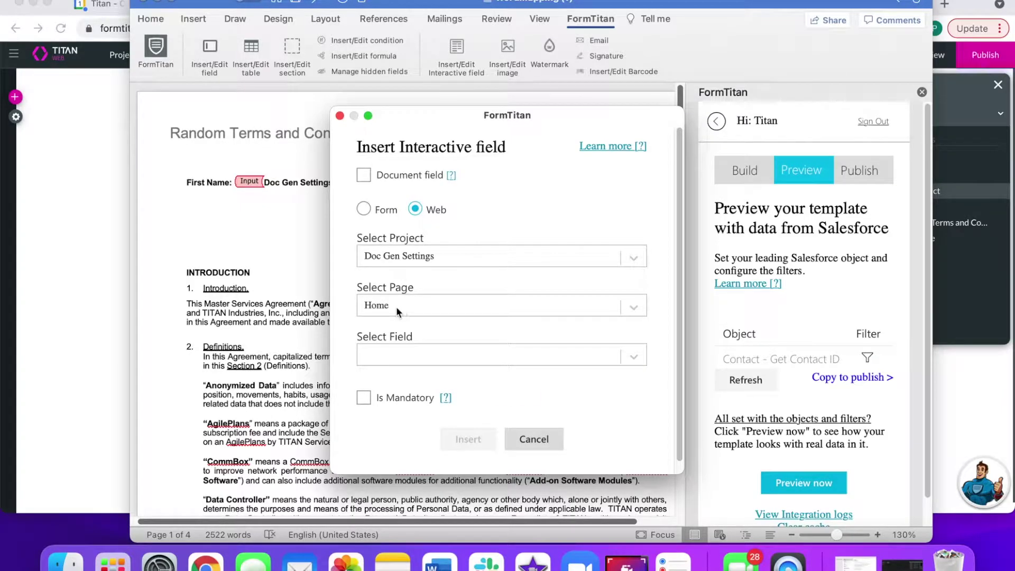
- Insert the Last Name interactive field below First Name
left_click(390, 355)
left_click(391, 413)
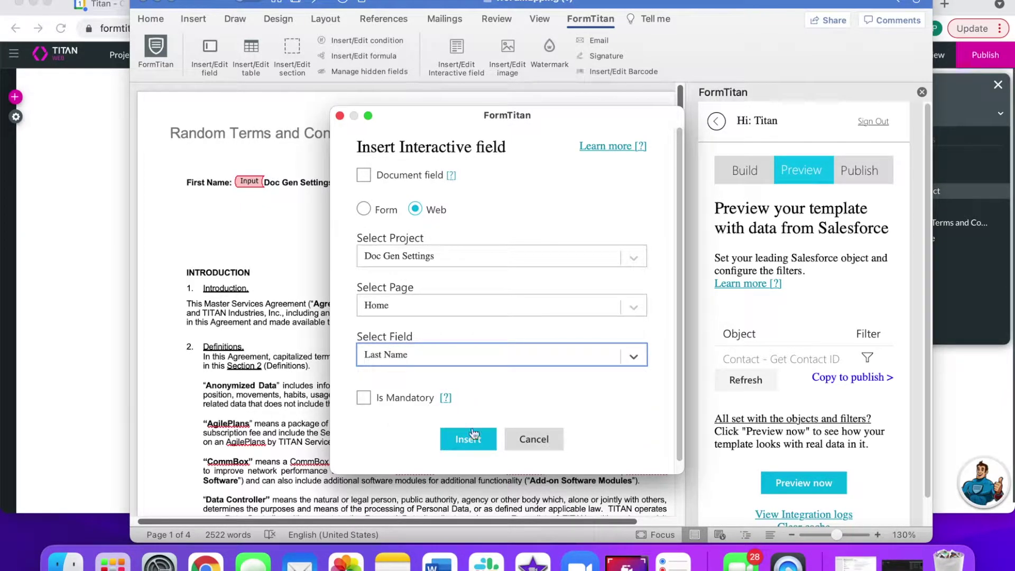
left_click(468, 439)
scroll(410, 217, "down", 1)
left_click(410, 217)
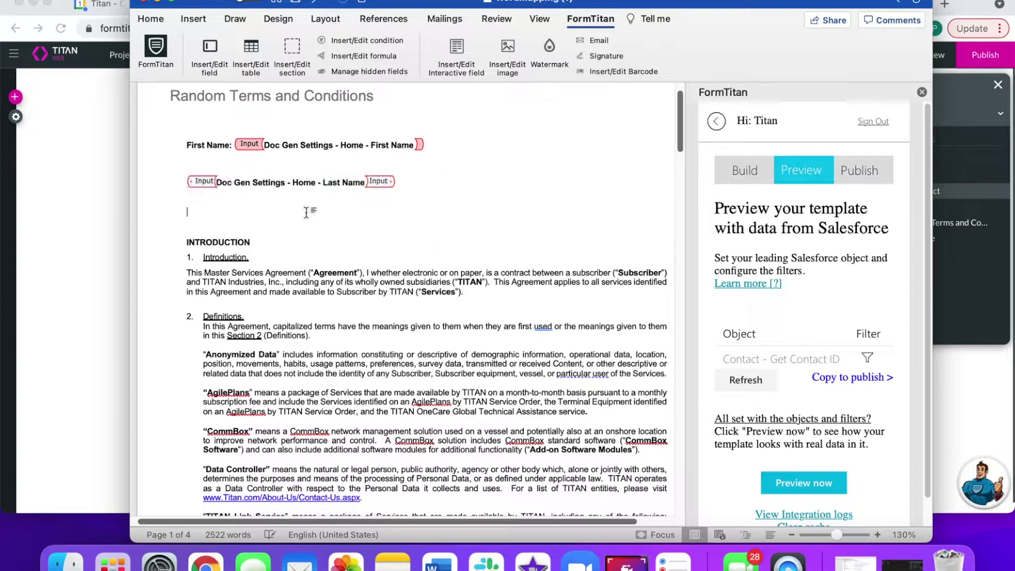
- Insert the DOB field below it and add the labels 'Last Name:' and 'Date of Birth:'
left_click(457, 49)
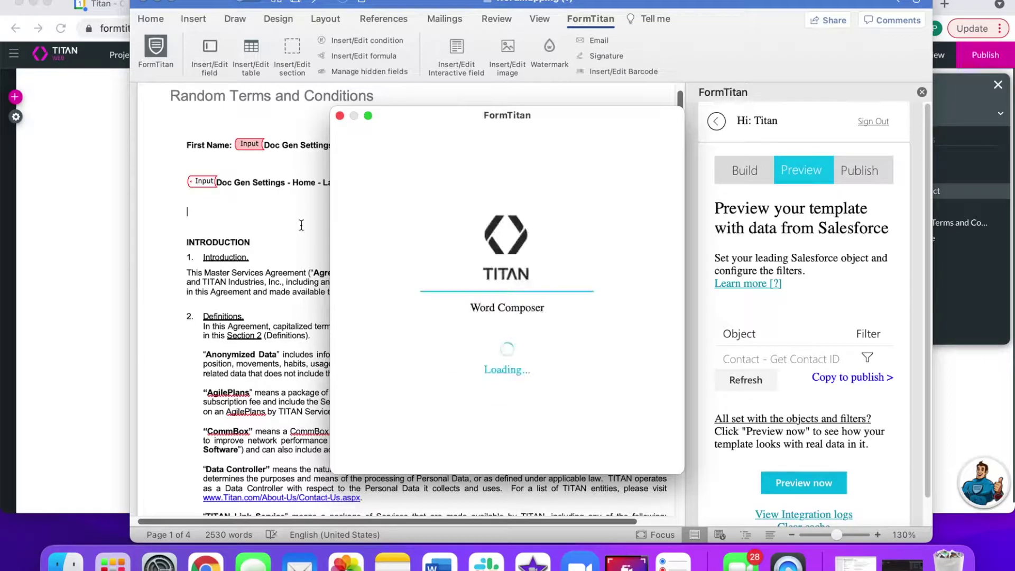
left_click(435, 358)
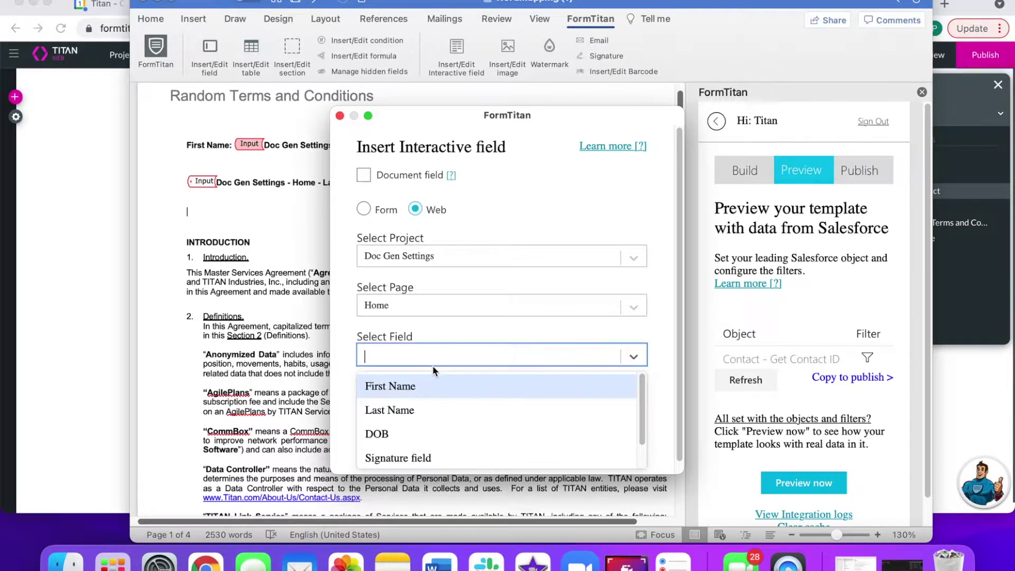
left_click(391, 435)
left_click(468, 439)
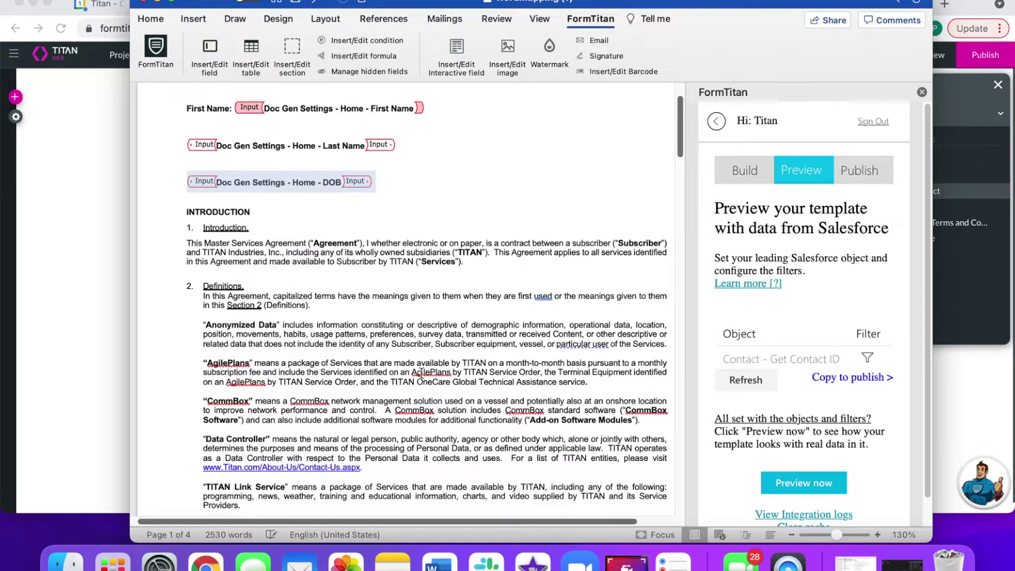
left_click(188, 151)
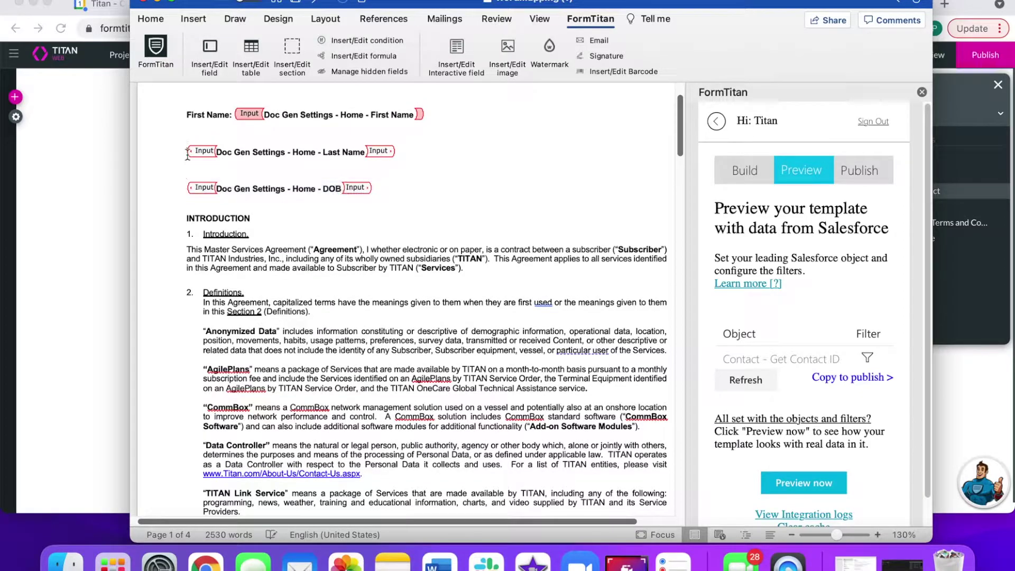
type("Last Name: ")
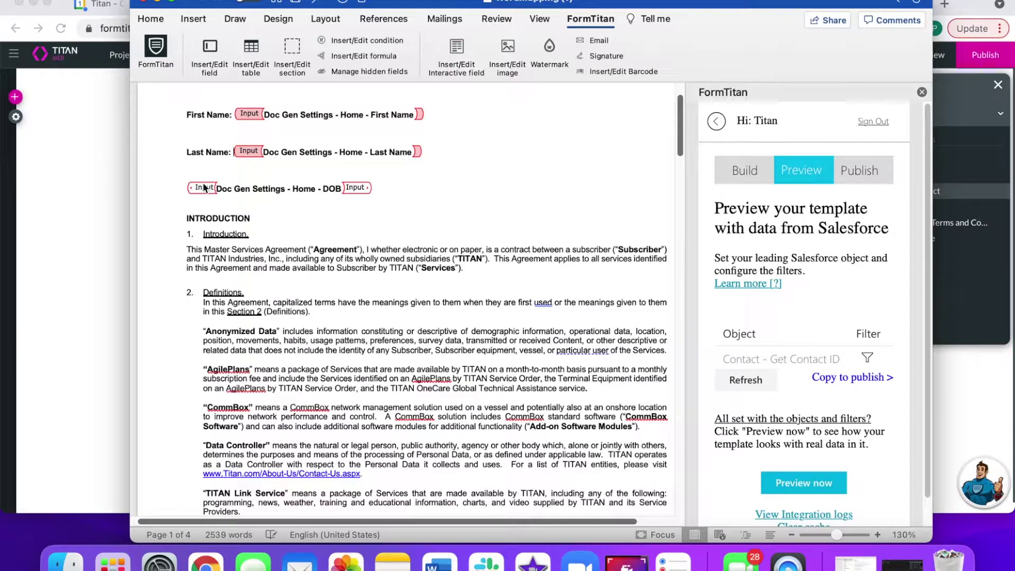
type("Date of Birth:")
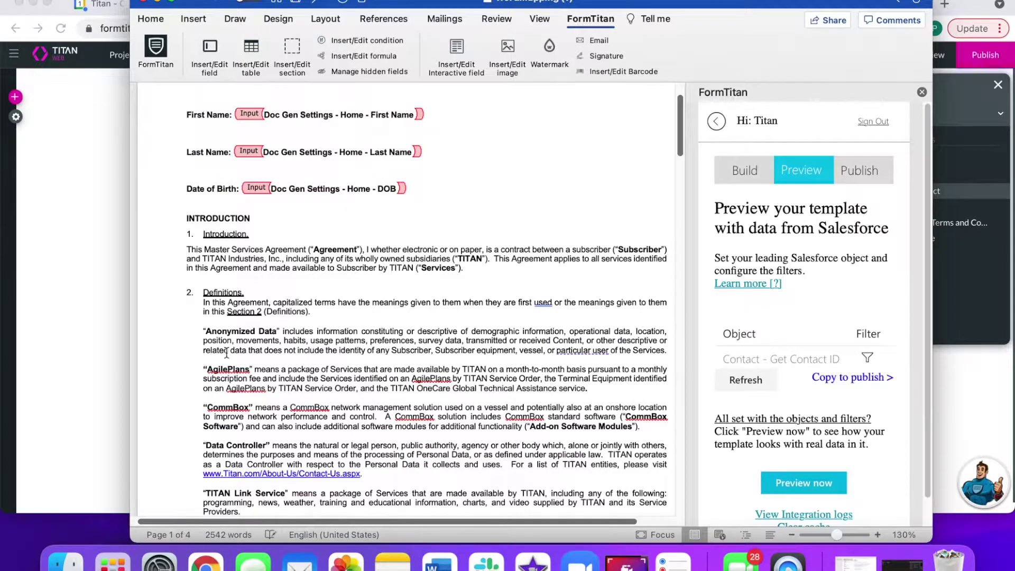
- Insert the Agree to Terms and Conditions field near the end of the template
scroll(270, 390, "down", 1)
scroll(270, 390, "down", 15)
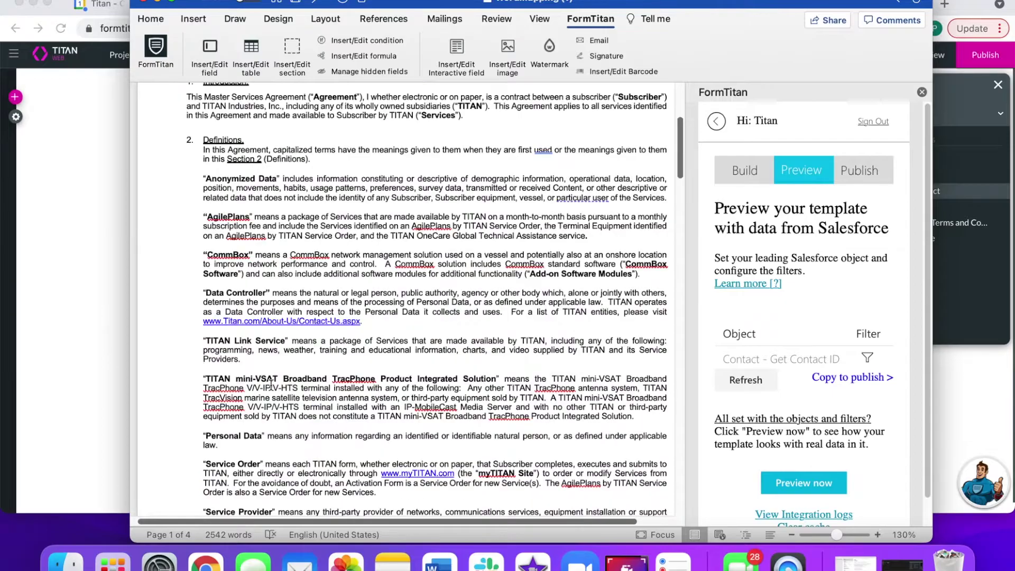
scroll(282, 394, "down", 15)
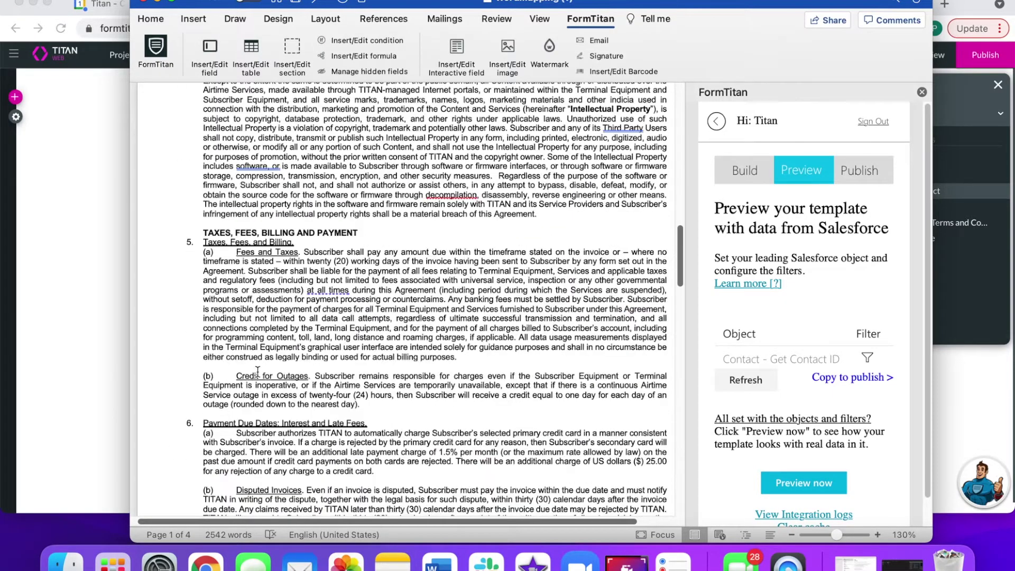
scroll(268, 366, "down", 15)
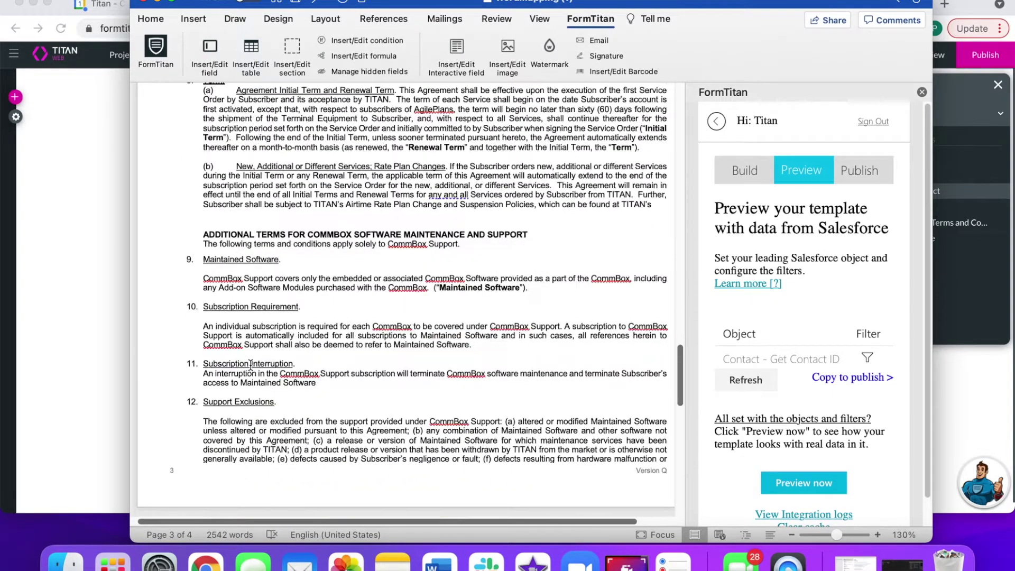
scroll(259, 365, "down", 4)
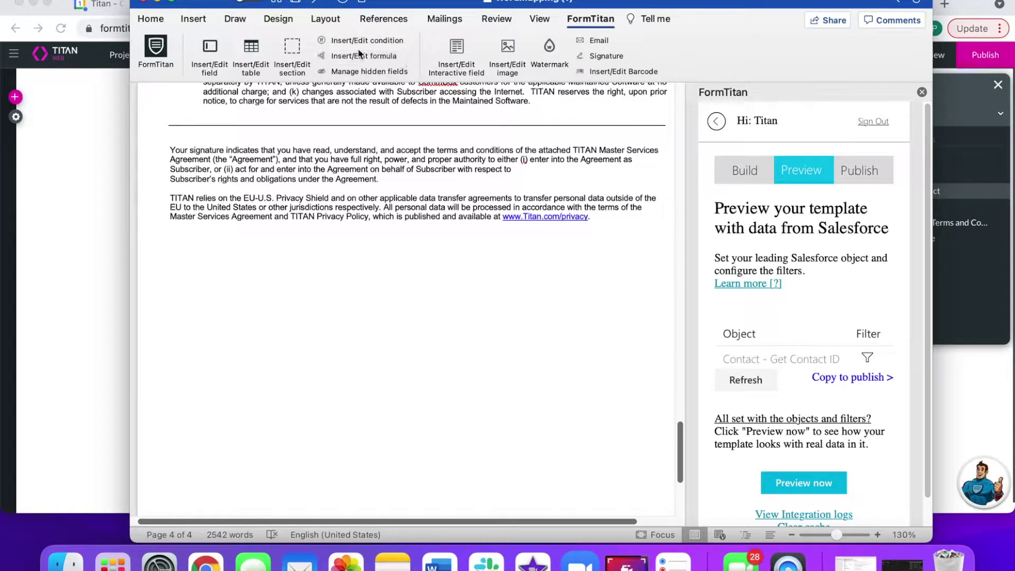
left_click(448, 57)
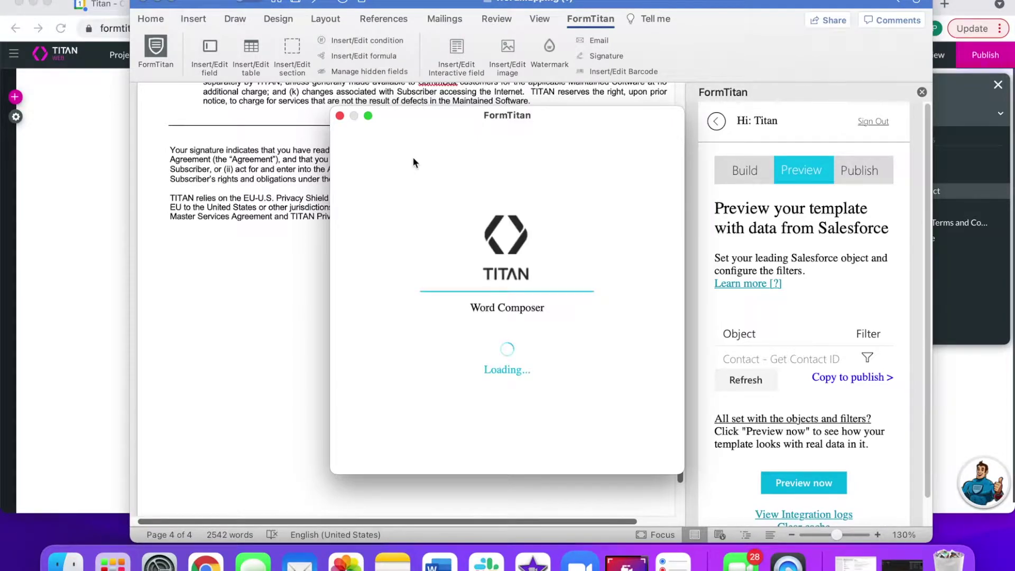
left_click(387, 357)
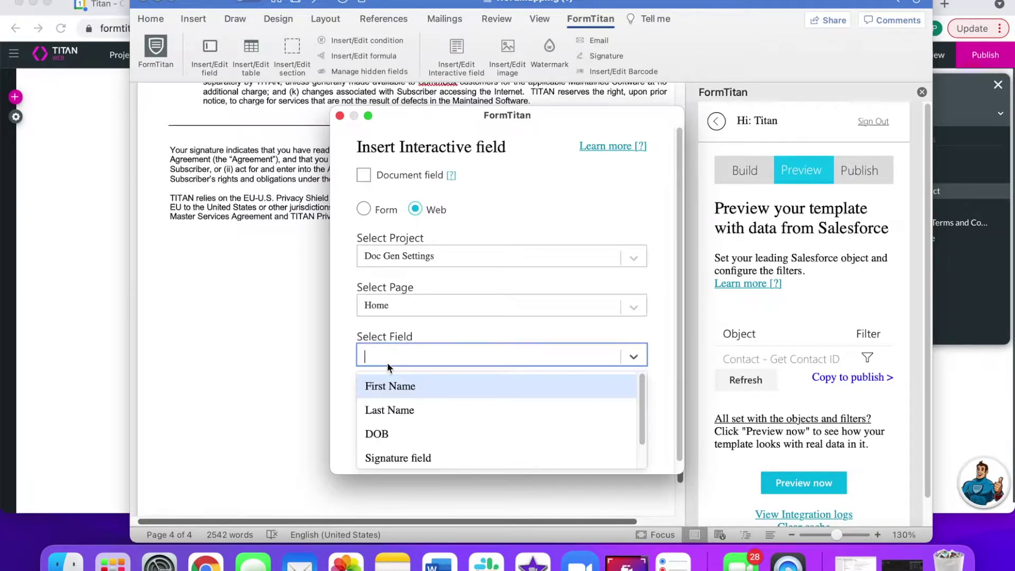
scroll(371, 434, "down", 1)
left_click(394, 455)
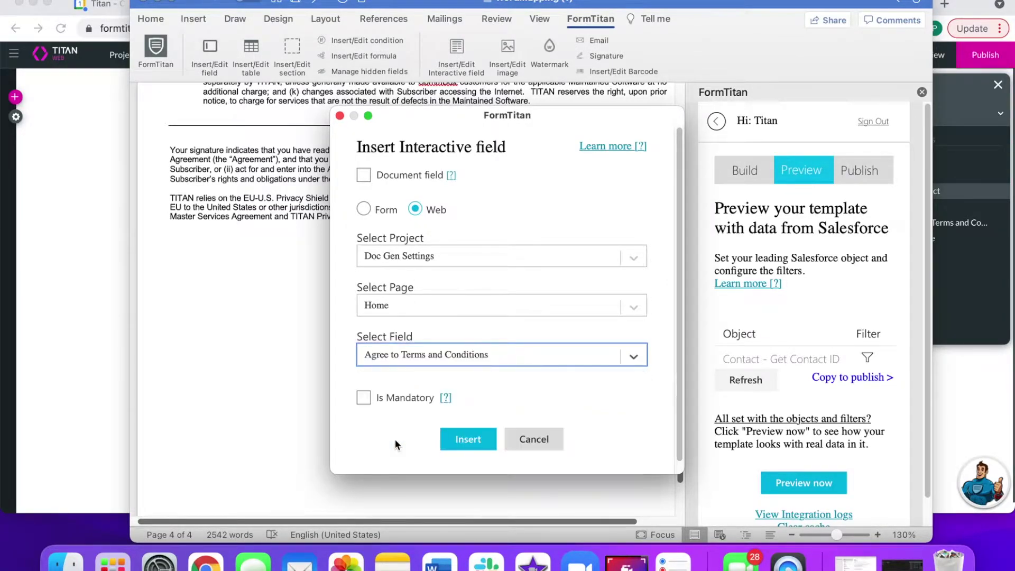
left_click(474, 443)
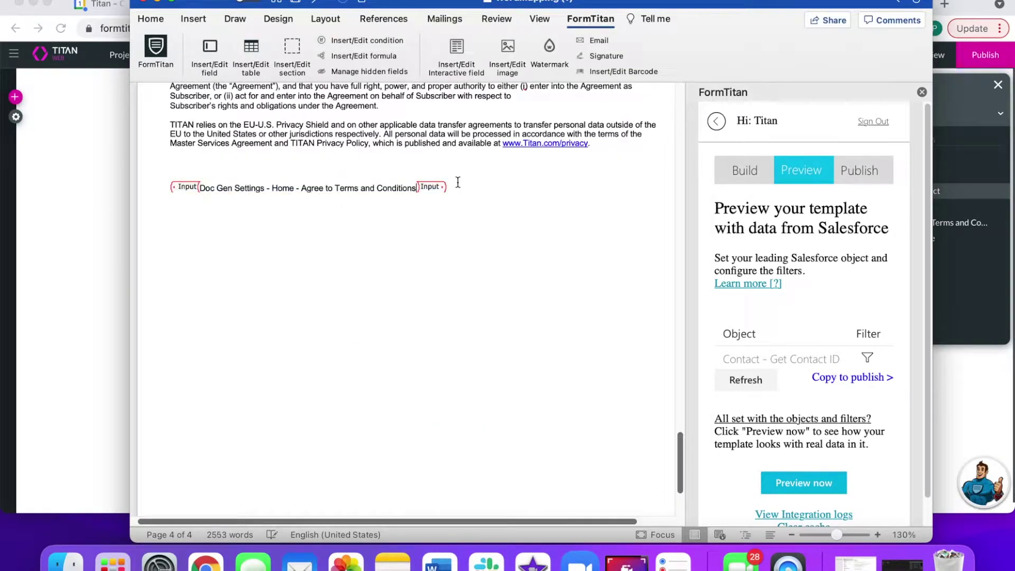
- Cut the field's placeholder down to 'a' and label it 'Agree to Terms and Conditions'
left_click_drag(233, 188, 205, 188)
left_click_drag(416, 182, 237, 172)
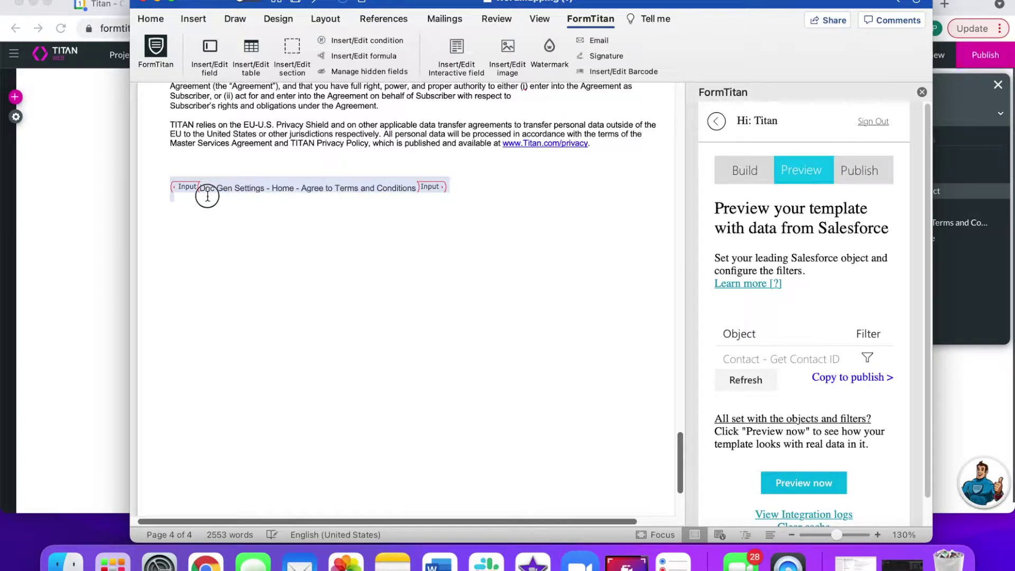
left_click(267, 197)
double_click(279, 188)
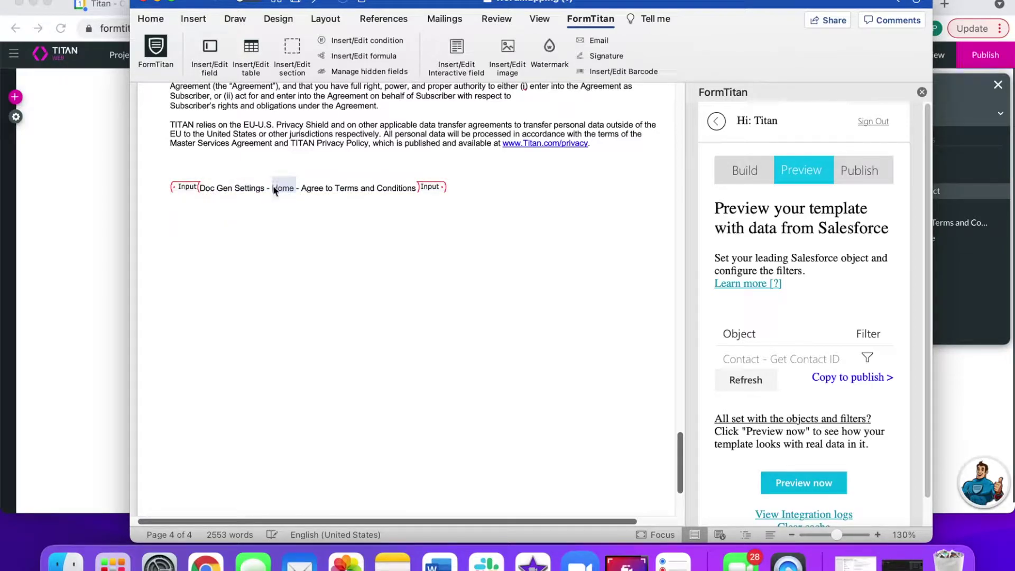
key("BackSpace")
key("BackSpace")
key("BackSpace")
left_click(389, 188)
key("BackSpace")
key("BackSpace")
key("BackSpace")
key("BackSpace")
key("BackSpace")
key("BackSpace")
key("BackSpace")
key("BackSpace")
key("BackSpace")
key("BackSpace")
key("BackSpace")
key("BackSpace")
key("BackSpace")
key("BackSpace")
key("BackSpace")
key("BackSpace")
key("BackSpace")
key("BackSpace")
key("BackSpace")
key("BackSpace")
key("BackSpace")
key("BackSpace")
key("BackSpace")
key("BackSpace")
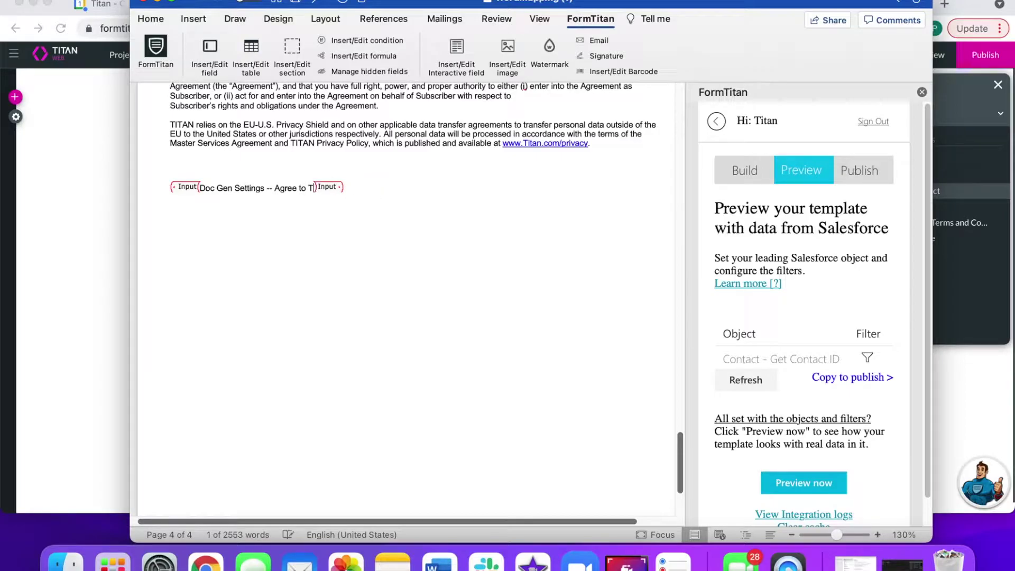
key("BackSpace")
key("BackSpace")
key("BackSpace")
key("BackSpace")
key("BackSpace")
key("BackSpace")
key("BackSpace")
key("BackSpace")
key("BackSpace")
key("BackSpace")
key("BackSpace")
key("BackSpace")
key("BackSpace")
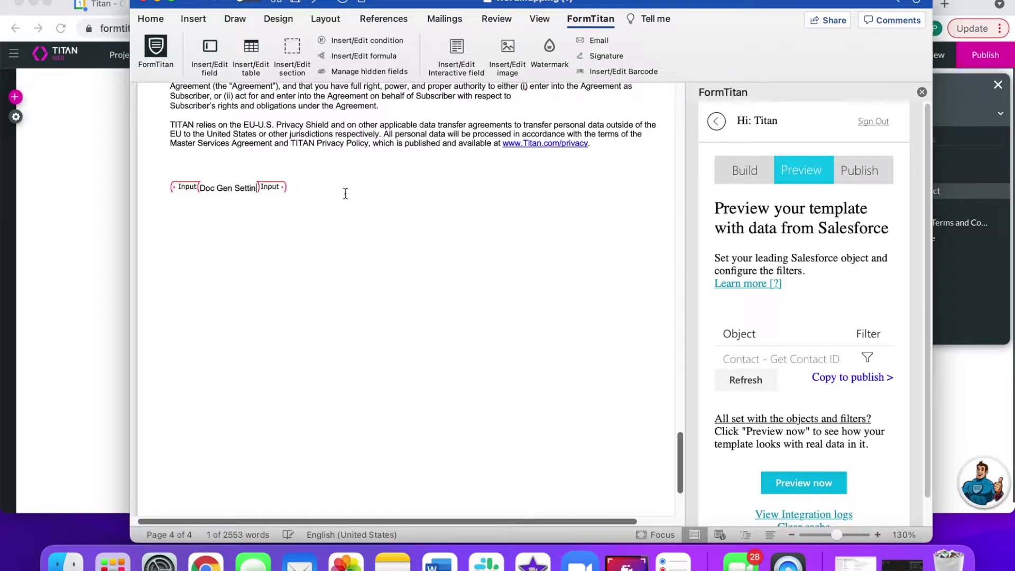
key("BackSpace")
key("BackSpace")
key("BackSpace")
key("BackSpace")
key("BackSpace")
key("BackSpace")
key("BackSpace")
key("BackSpace")
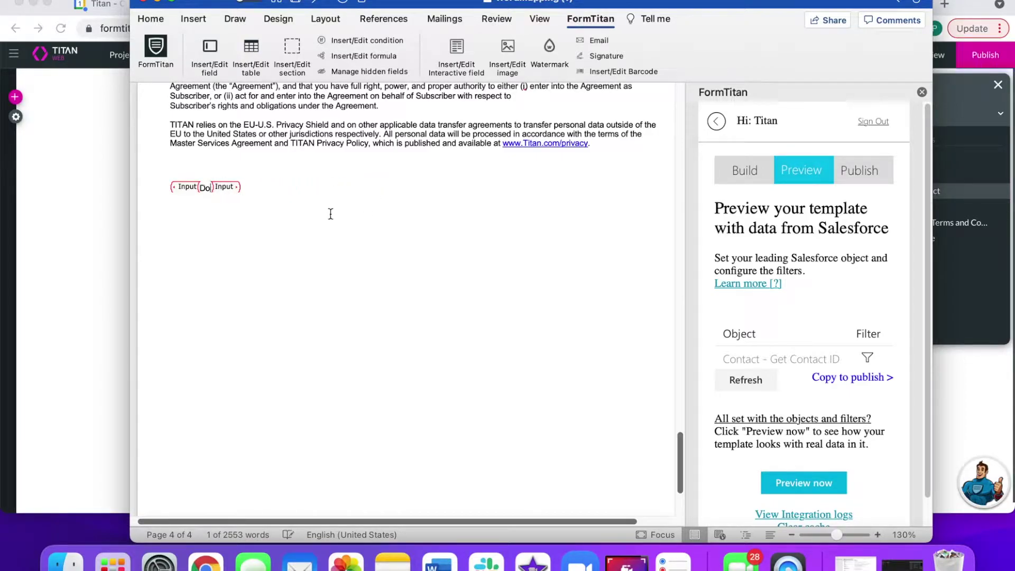
type("a")
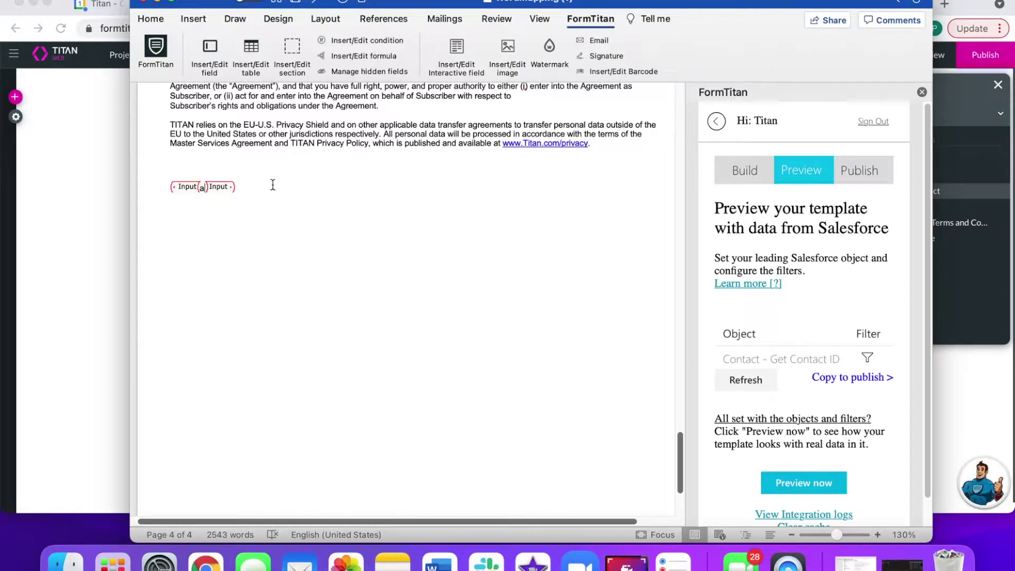
left_click(213, 202)
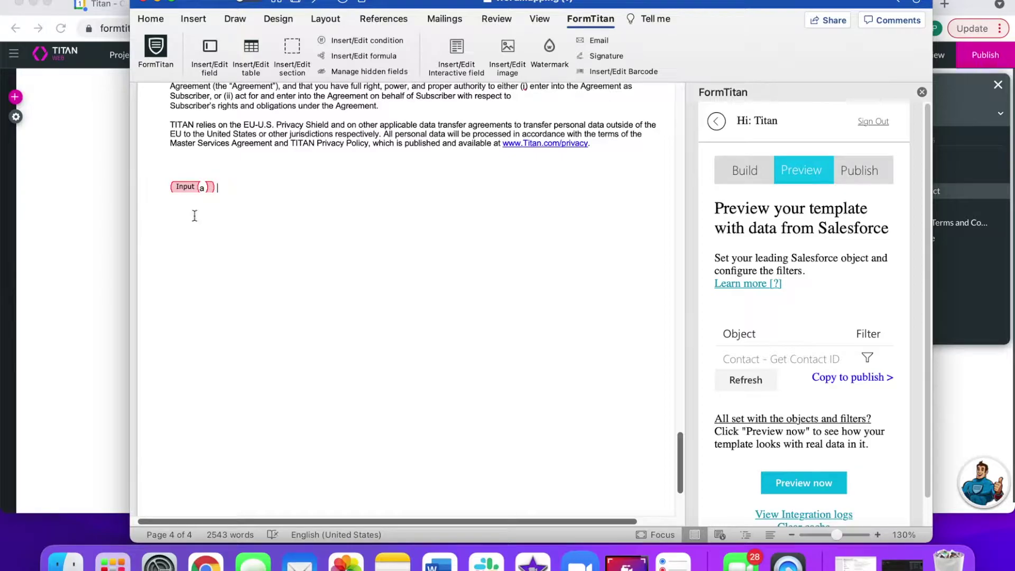
type("Agree To Terms and Conditions")
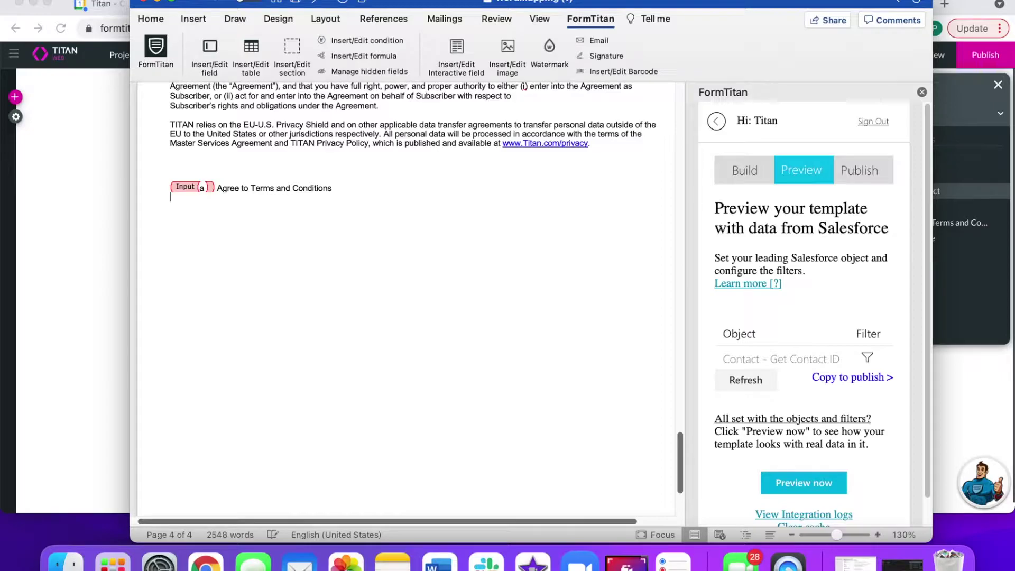
- On a new line, insert the Signature field and replace its Sign Here image with 'a'
key("Return")
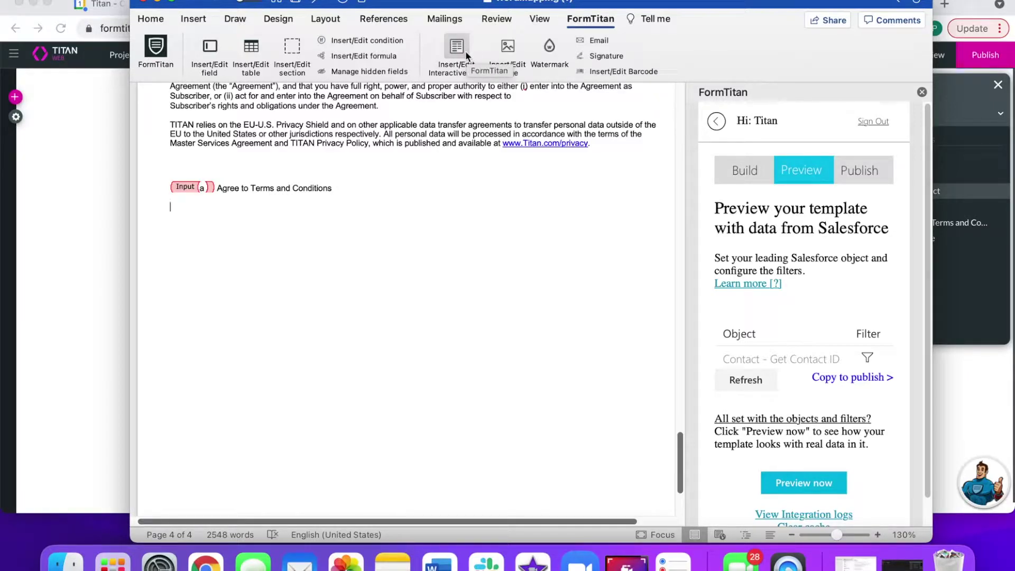
left_click(466, 51)
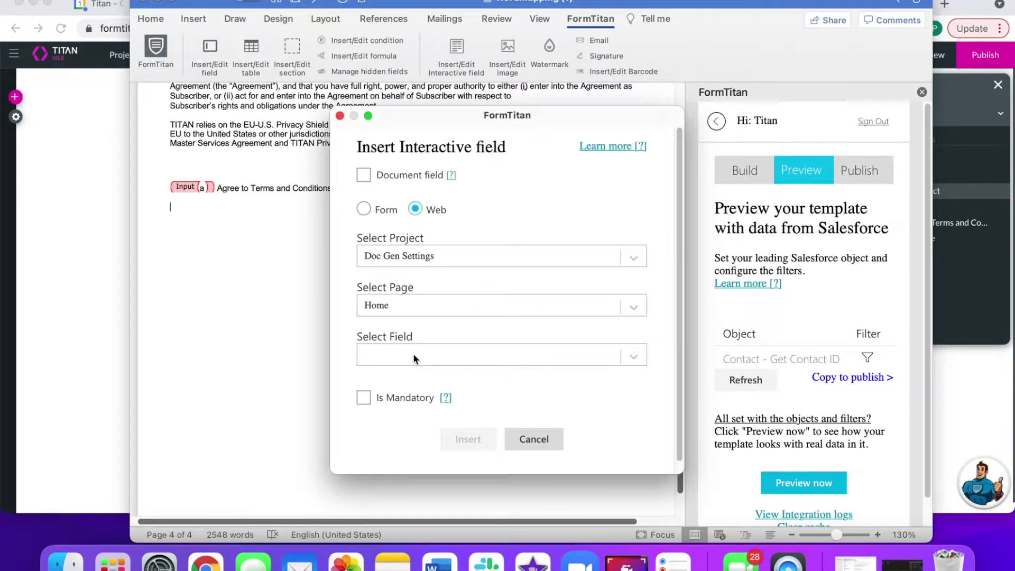
left_click(414, 354)
left_click(404, 457)
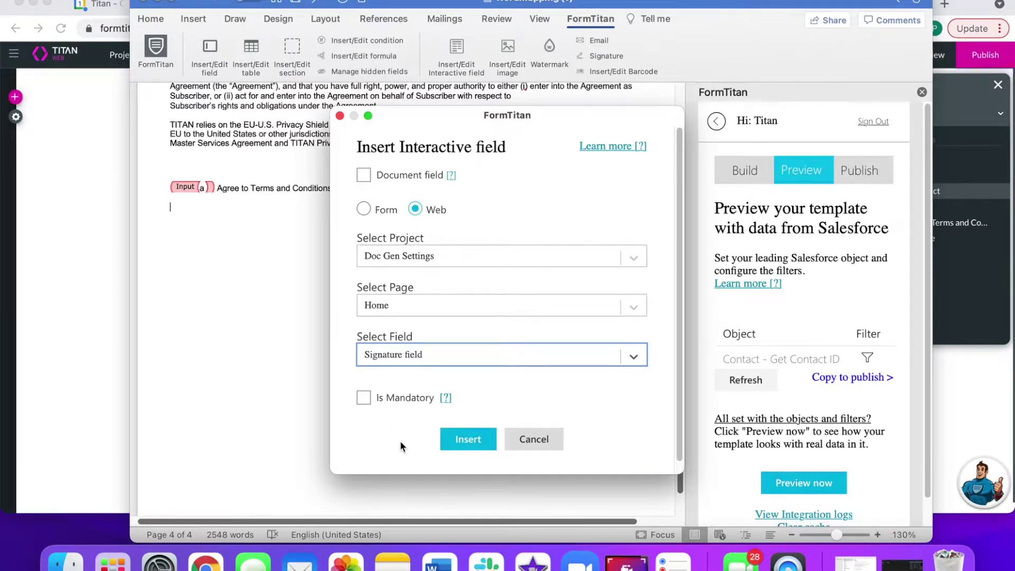
left_click(457, 440)
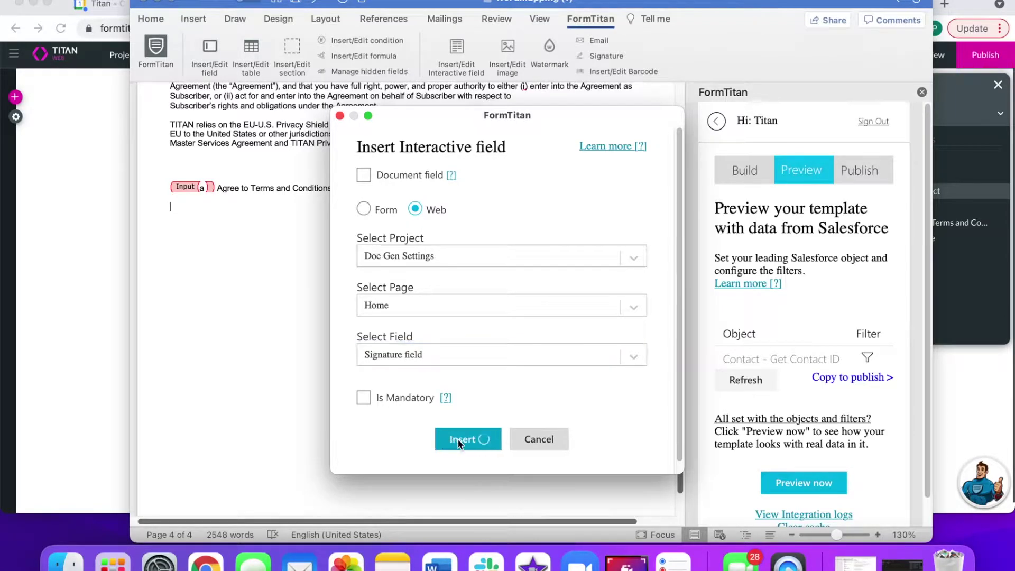
left_click(351, 169)
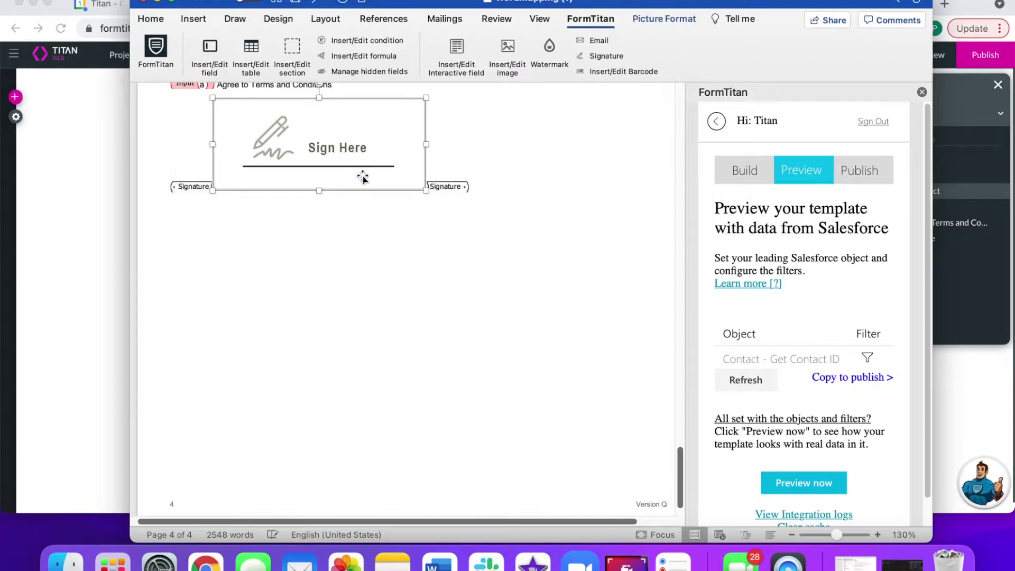
key("Delete")
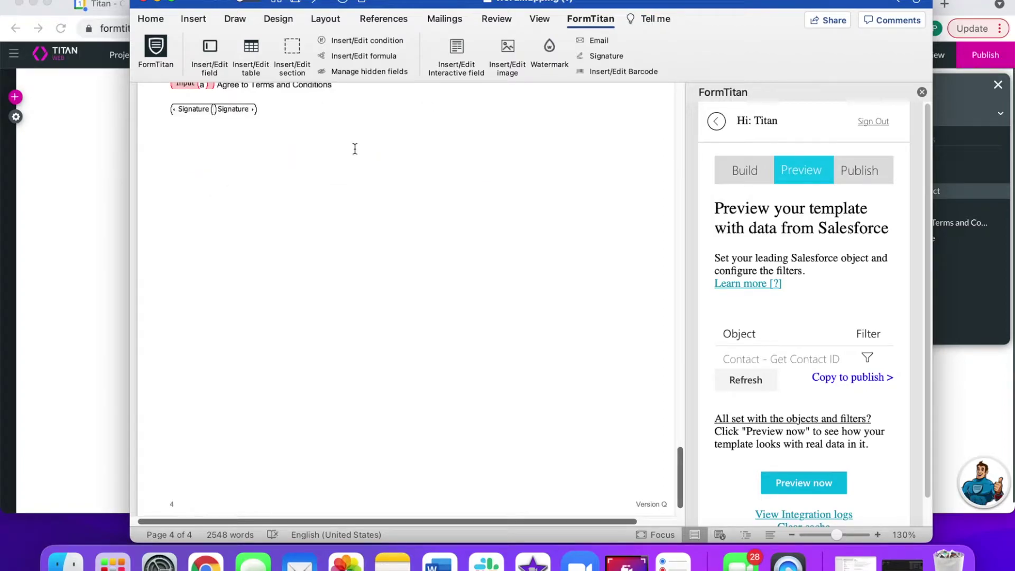
type("a")
scroll(355, 163, "up", 3)
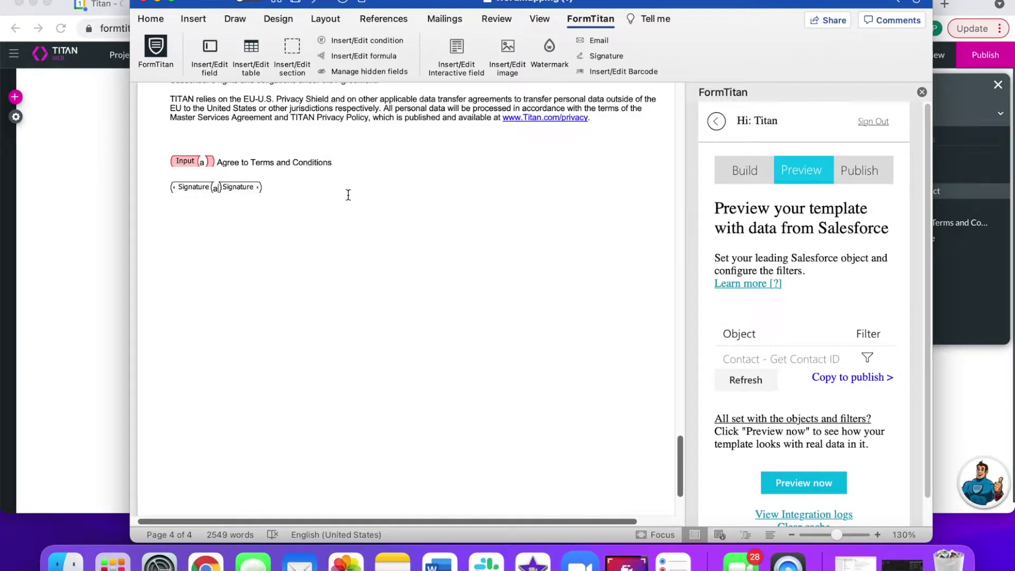
- Copy the template settings to publishing on the Web project Doc Gen Settings
scroll(346, 193, "up", 2)
scroll(344, 188, "up", 15)
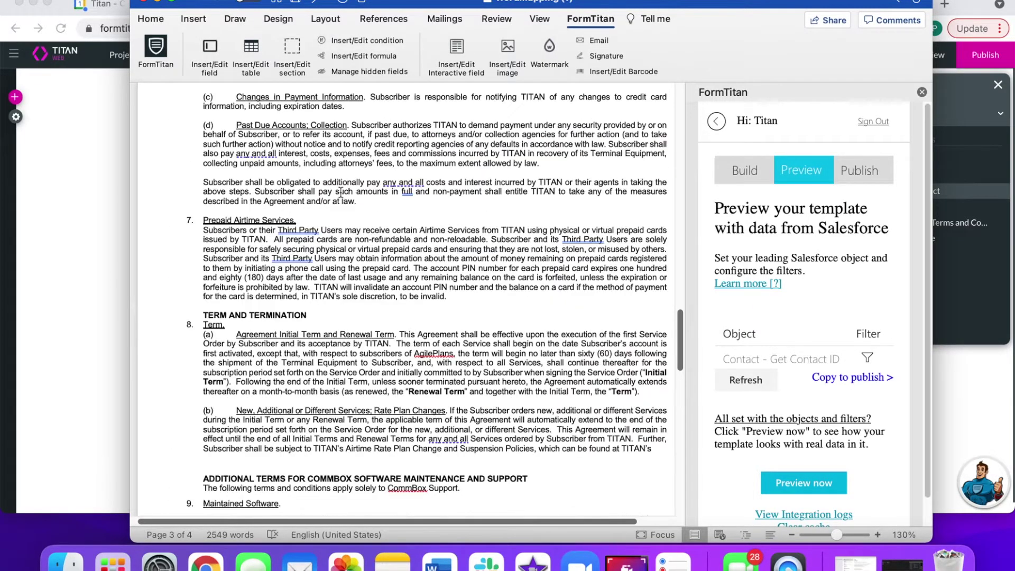
scroll(346, 196, "up", 20)
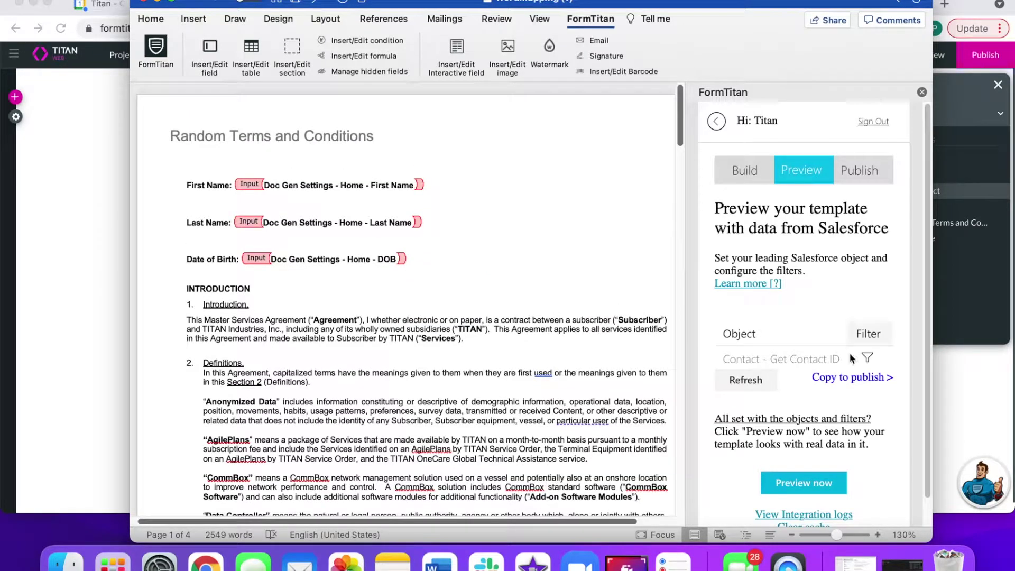
left_click(848, 379)
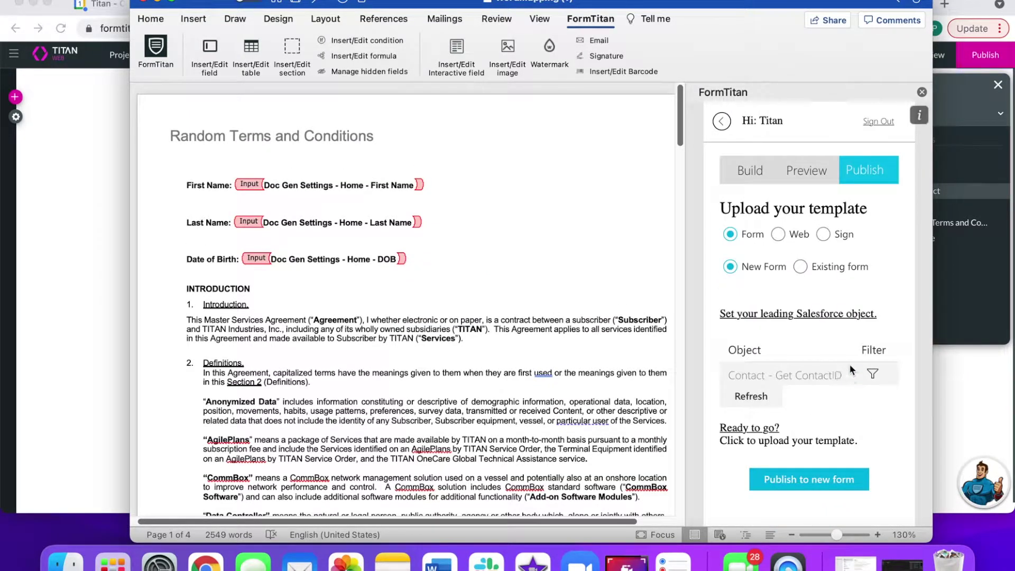
left_click(778, 234)
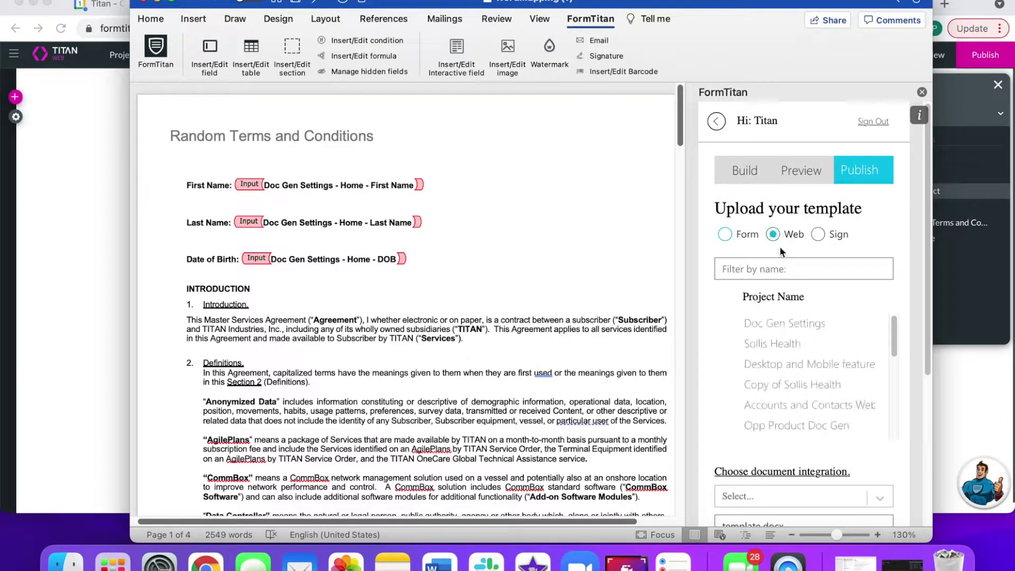
left_click(754, 325)
scroll(740, 380, "down", 5)
scroll(737, 394, "down", 6)
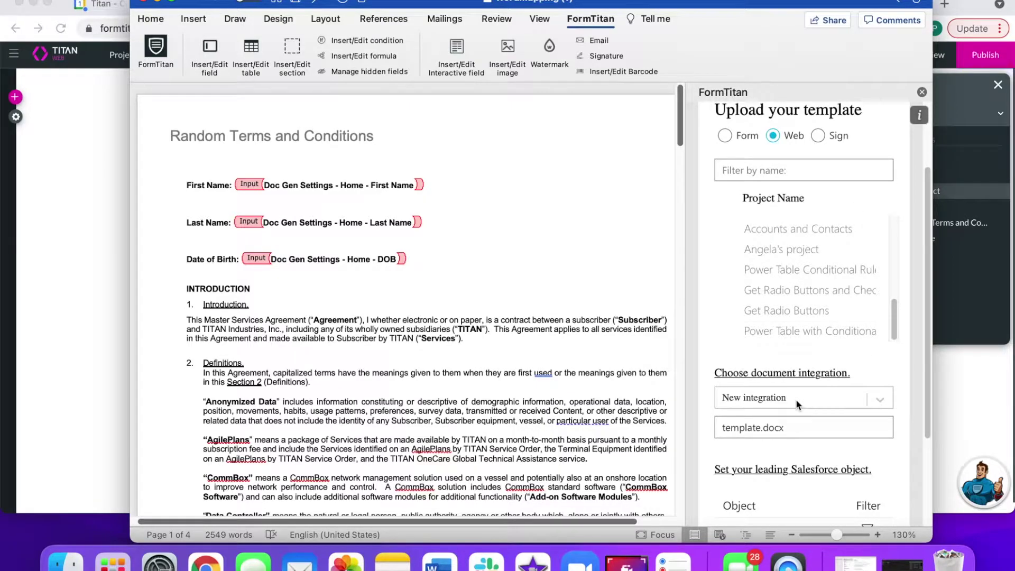
- Keep New integration and rename template.docx to 'Interactive Terms and Conditions Document'
left_click(798, 405)
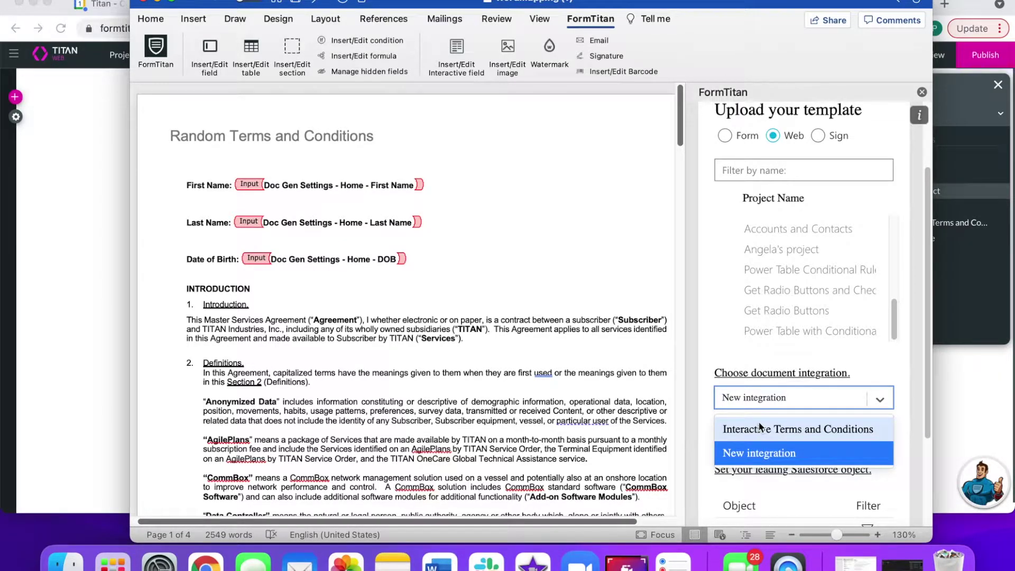
left_click(708, 417)
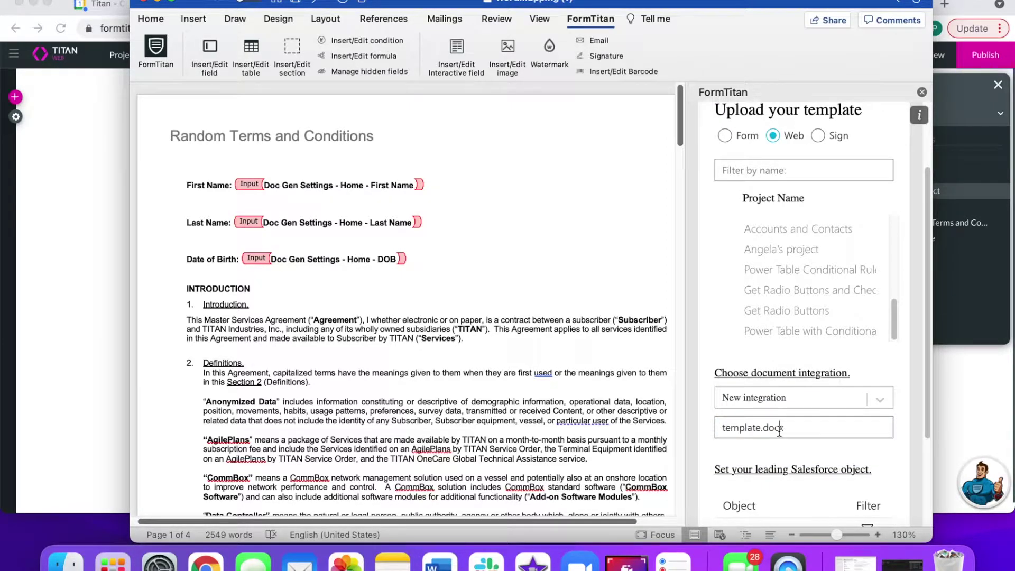
left_click_drag(780, 428, 707, 424)
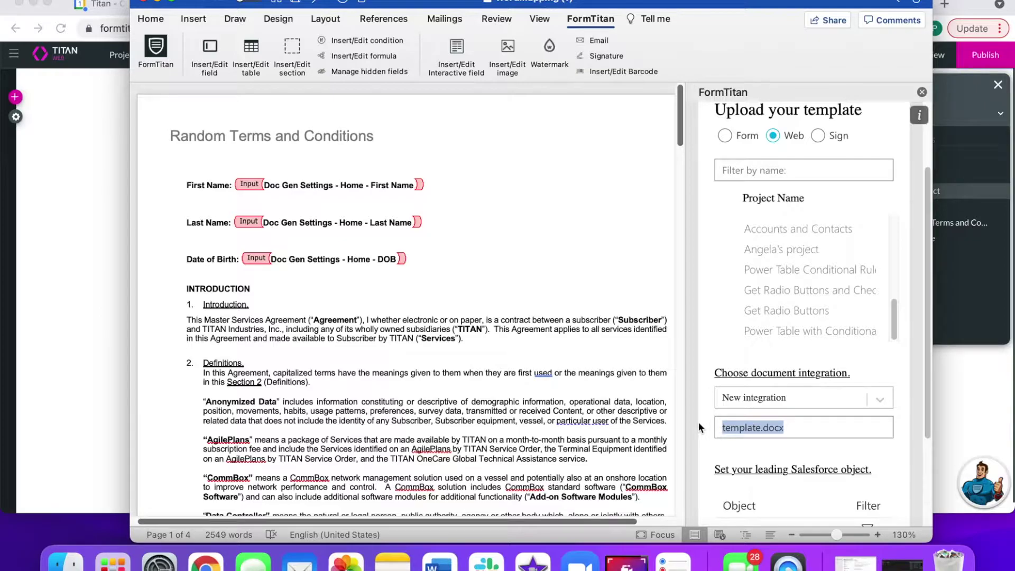
type("Intera")
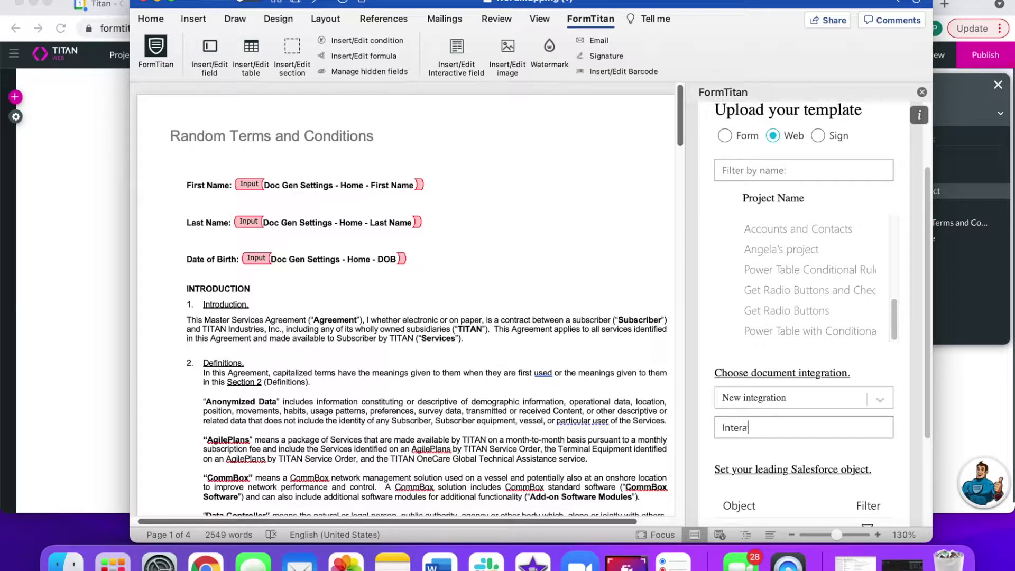
type("ctive Terms and Conditions Document")
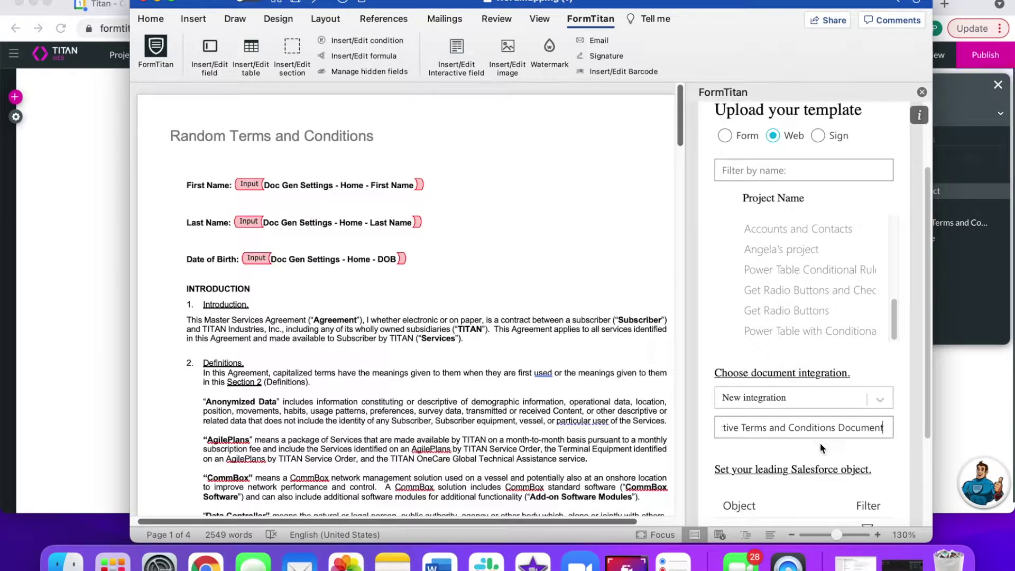
scroll(821, 448, "down", 3)
- Set the Contact filter condition to Contact.Id equals RecordID and save it
left_click(867, 398)
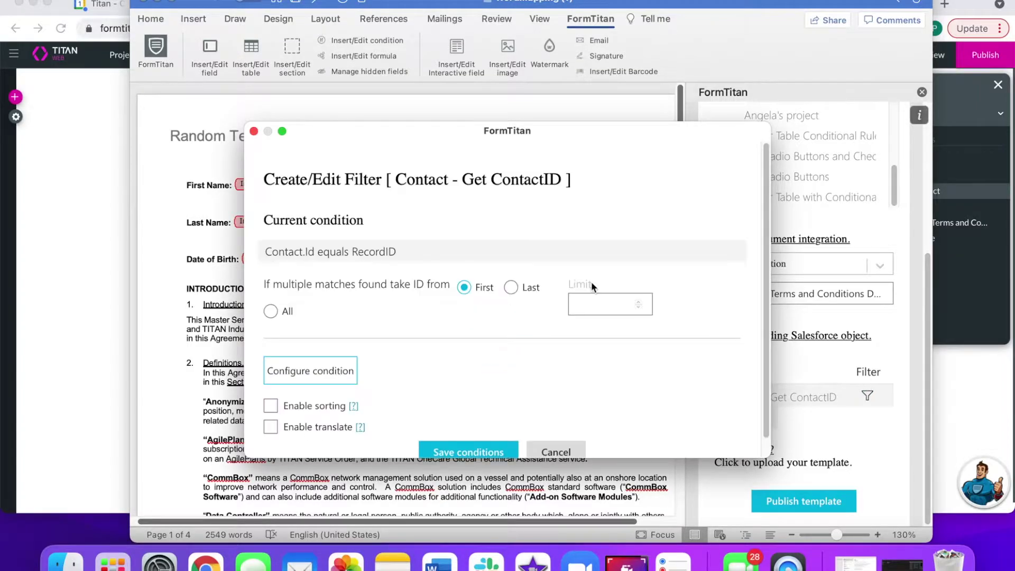
left_click_drag(313, 253, 268, 253)
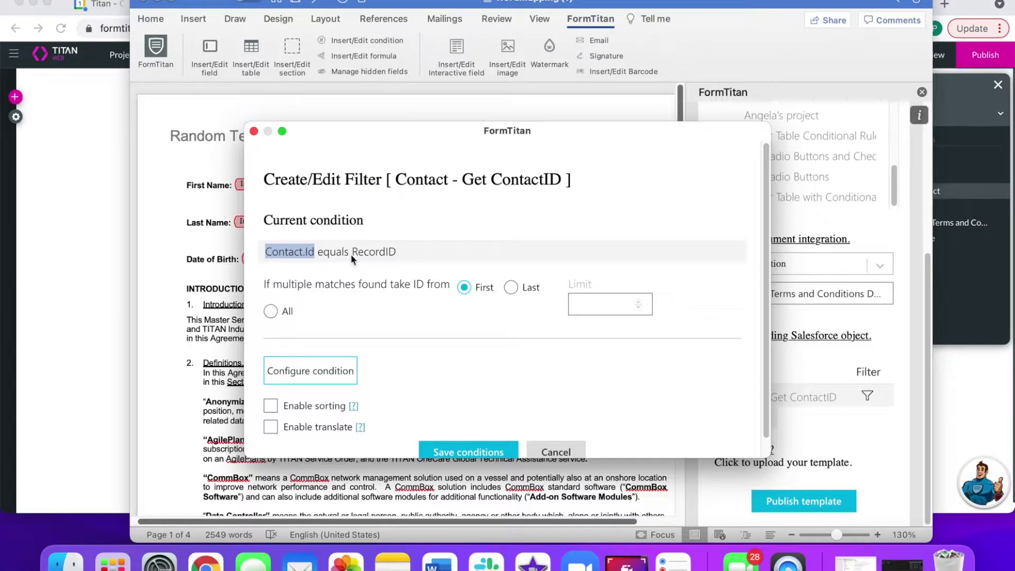
left_click_drag(402, 252, 337, 252)
scroll(442, 314, "down", 1)
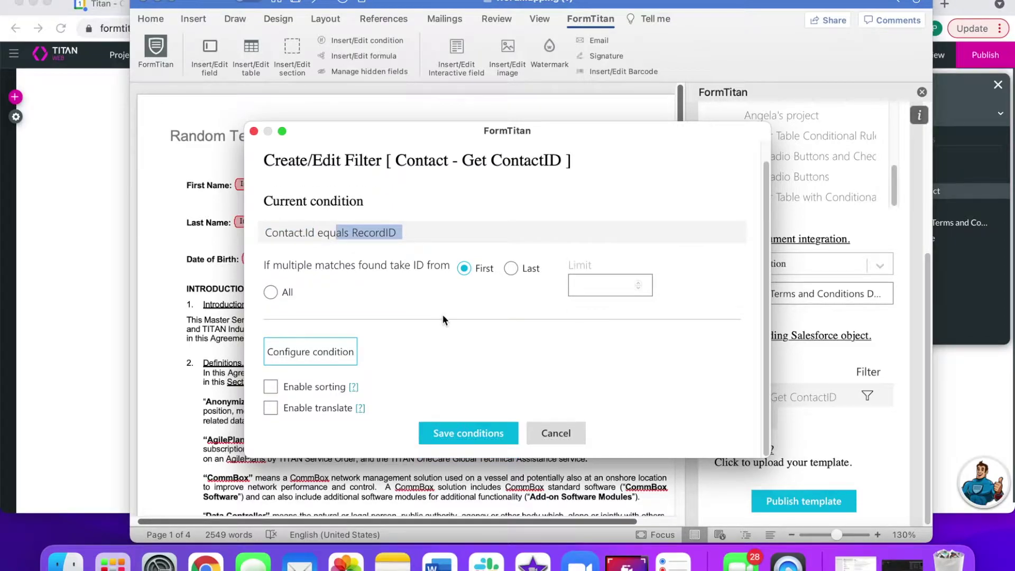
left_click(465, 432)
- Publish the template, confirm the successful upload, and return to the Titan editor
left_click(800, 498)
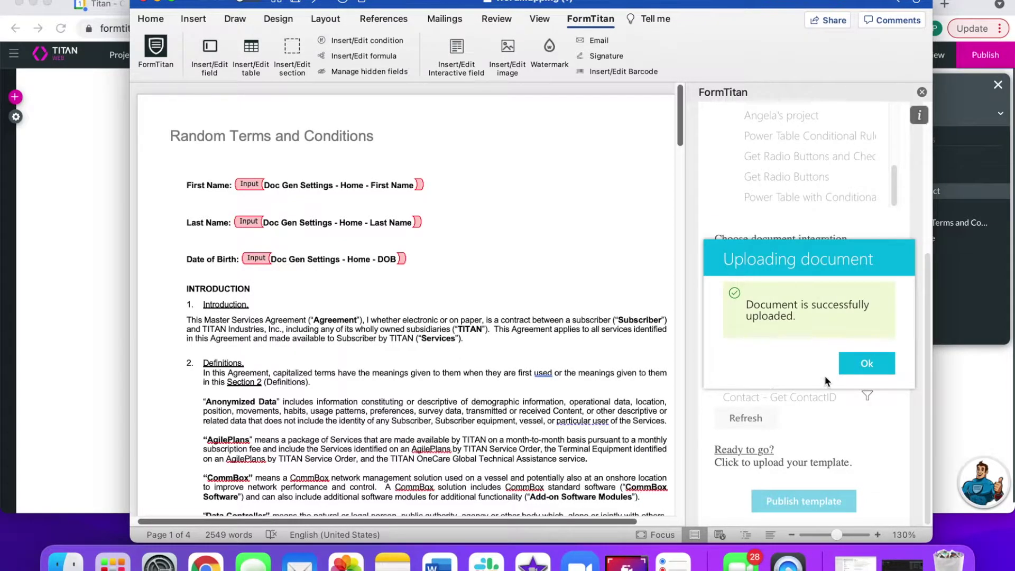
left_click(865, 364)
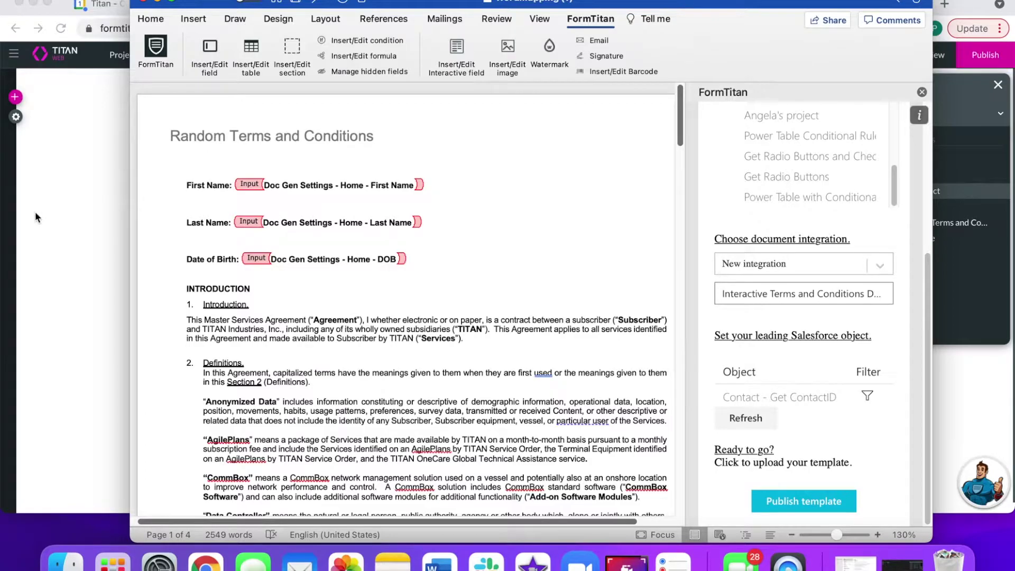
left_click(35, 216)
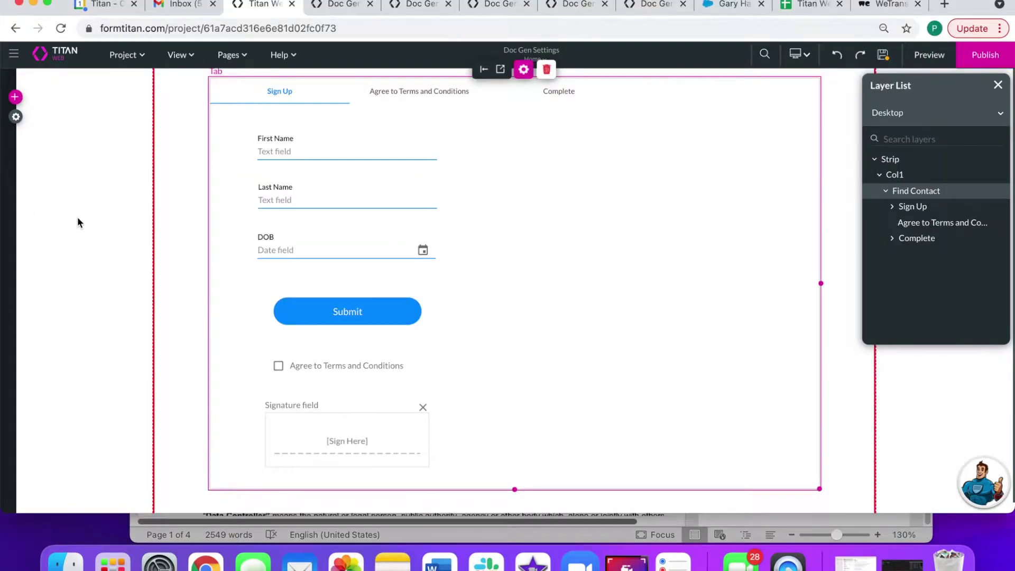
- Maximize Titan and open Project settings > Tools > Document Generation settings
left_click(48, 4)
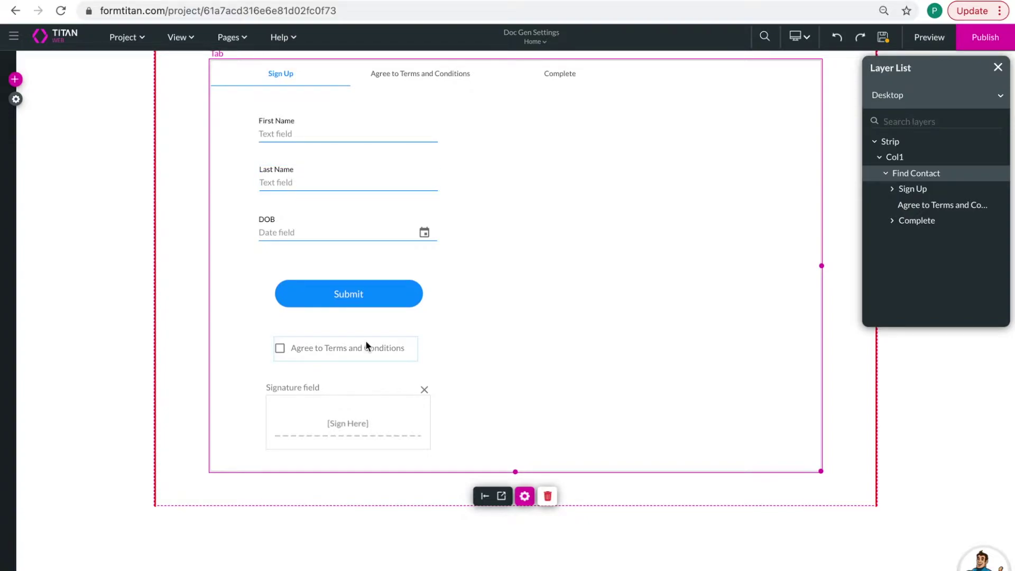
left_click(16, 99)
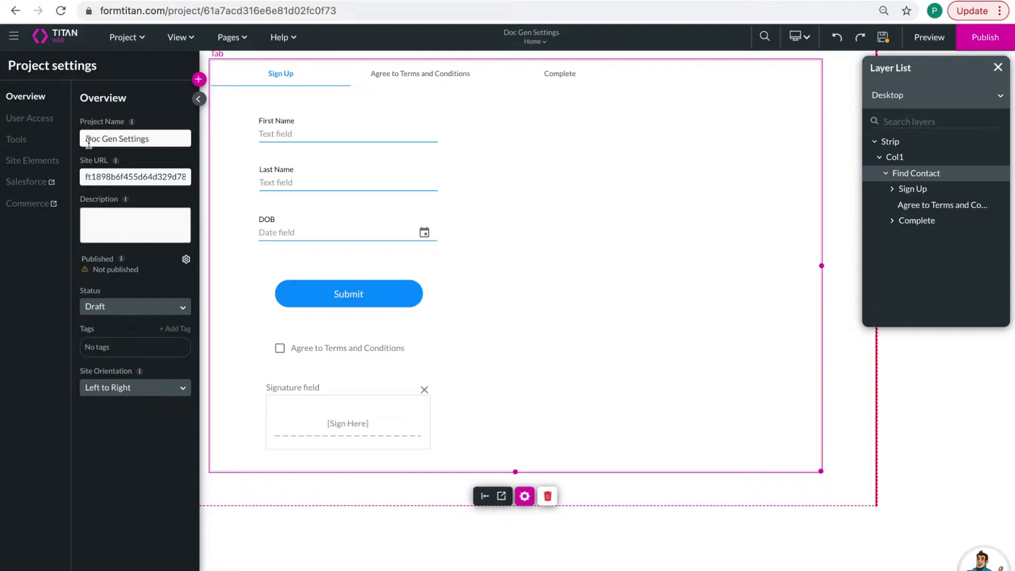
left_click(21, 147)
left_click(186, 527)
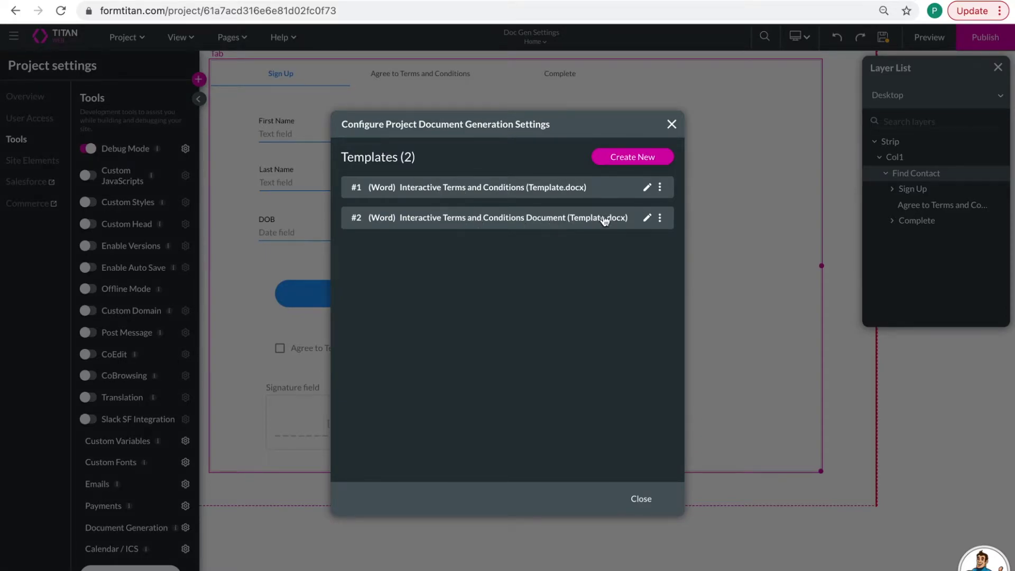
- Delete the older template #1 and edit the Interactive Terms and Conditions Document template
left_click(661, 188)
left_click(661, 189)
left_click(661, 215)
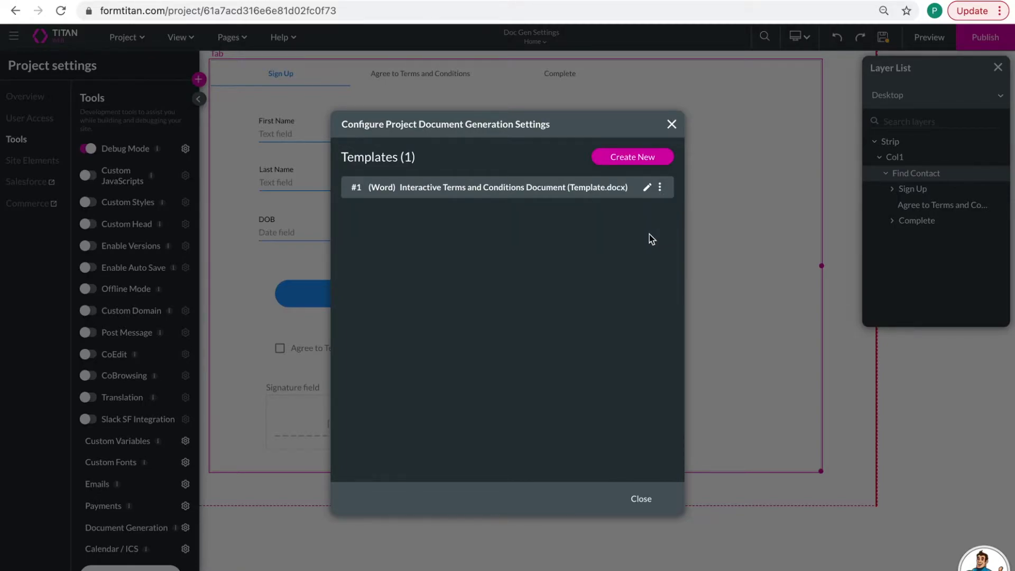
left_click(647, 190)
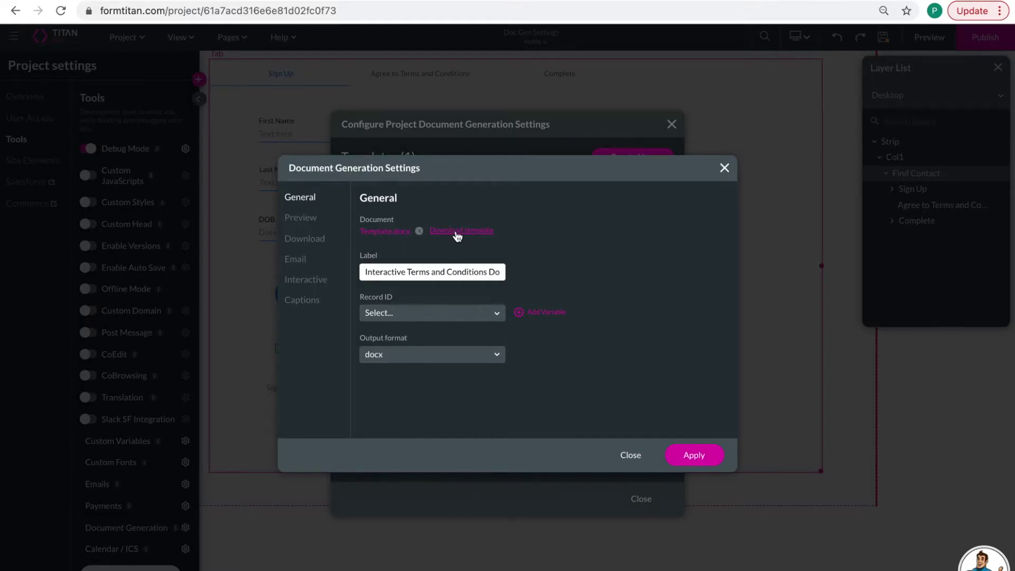
- Set the terms template's Record ID to Param: contactid, output pdf, converted with Titan 2
left_click_drag(452, 272, 446, 271)
left_click(421, 313)
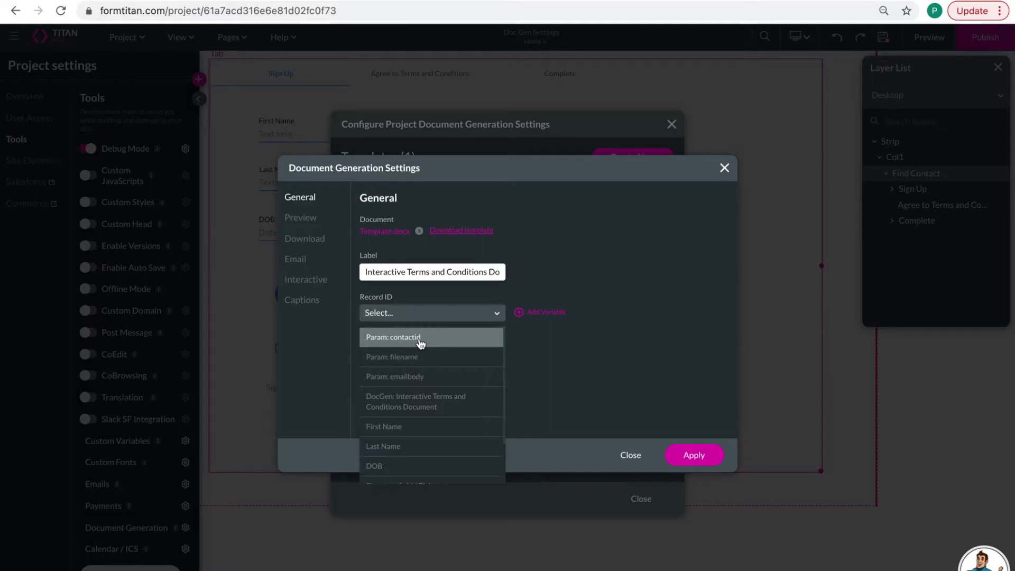
left_click(416, 339)
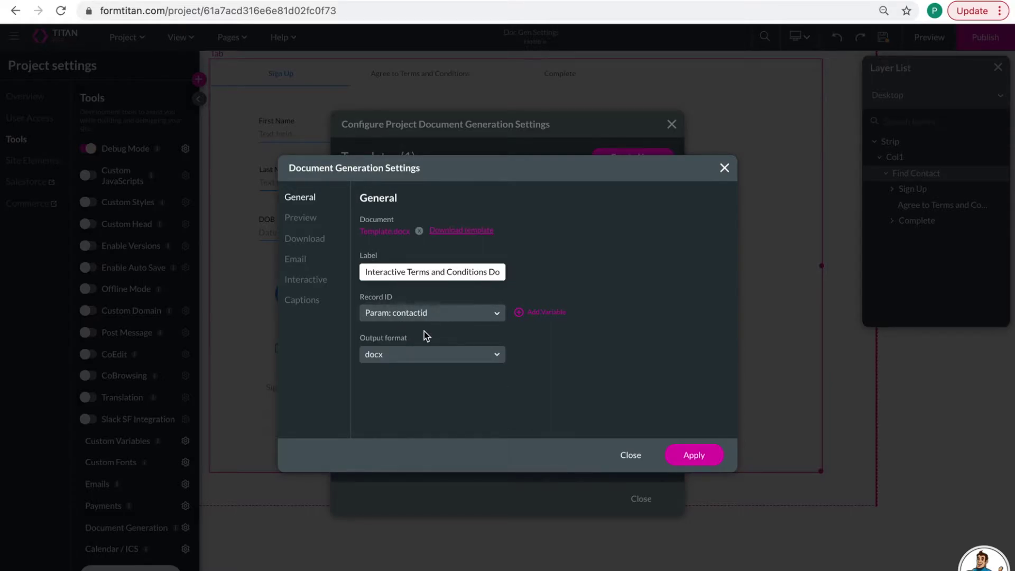
left_click(412, 356)
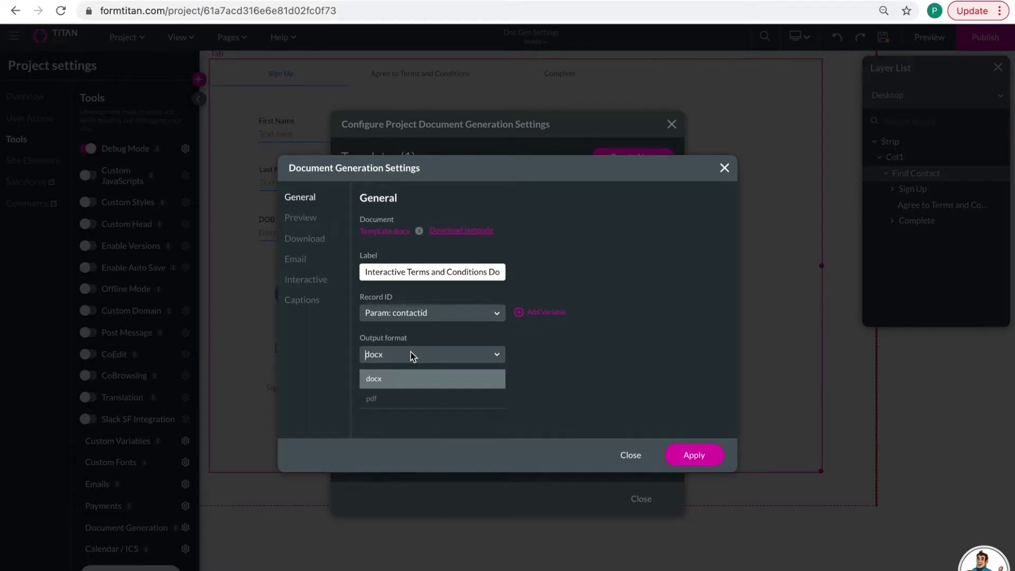
left_click(401, 407)
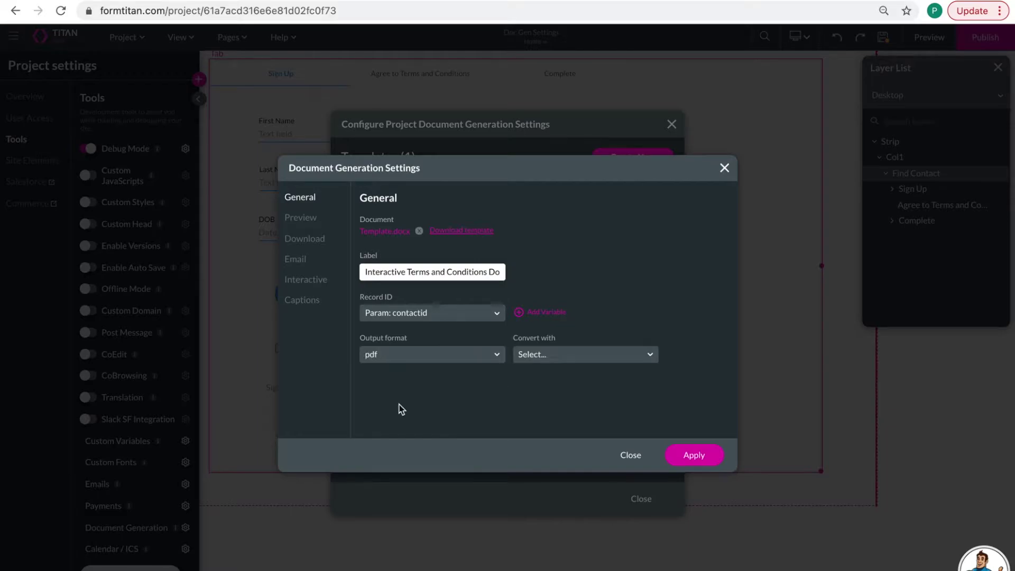
left_click(538, 360)
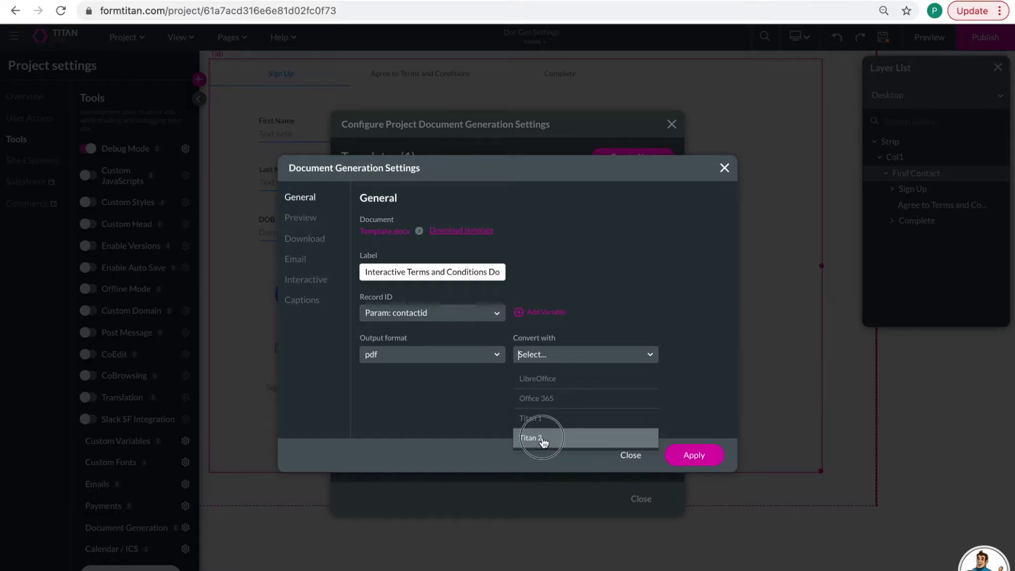
left_click(543, 439)
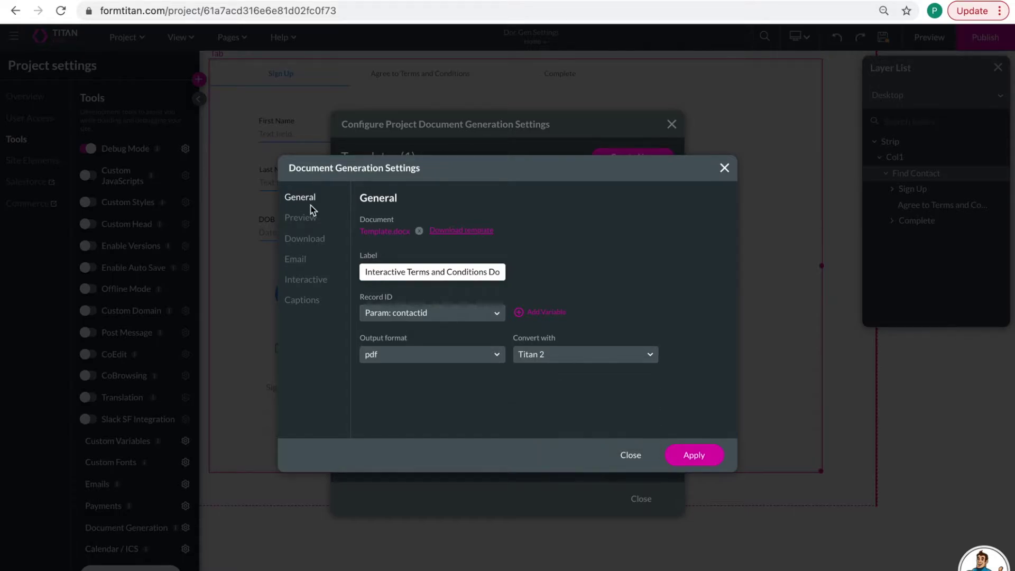
- Turn on Enable Interactive for the document and apply the generation settings
left_click(309, 280)
left_click(366, 222)
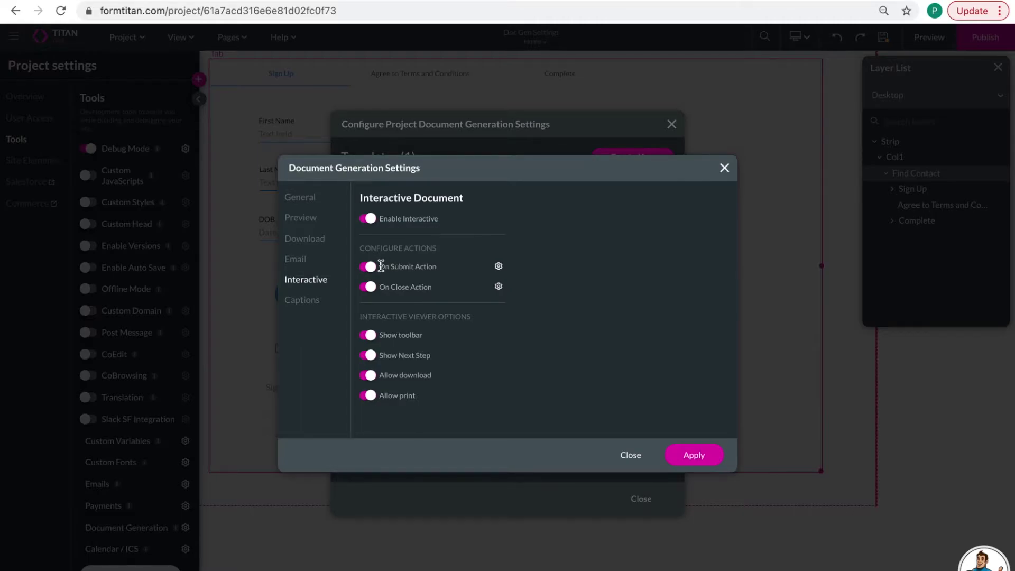
left_click_drag(389, 266, 412, 286)
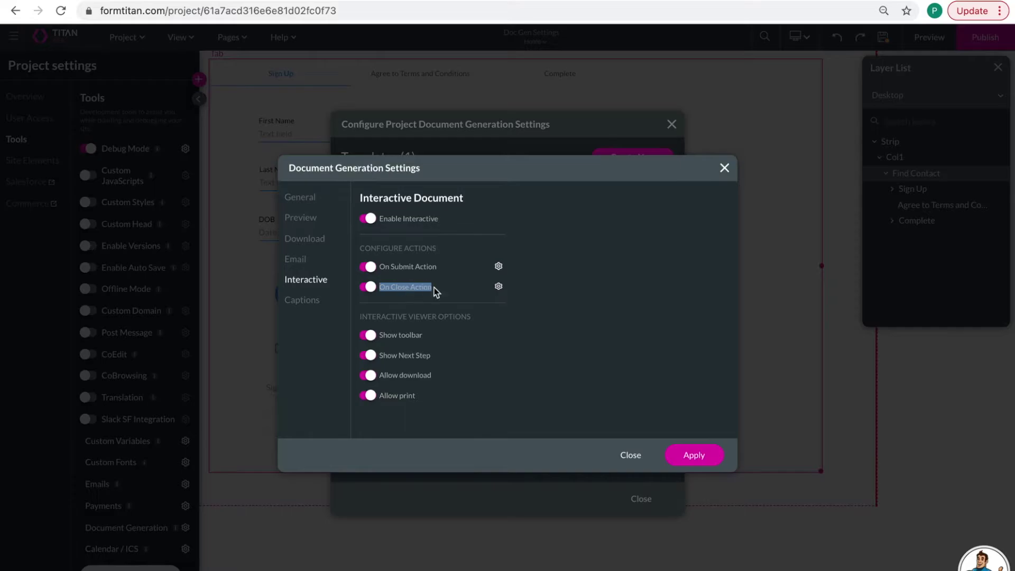
left_click(563, 285)
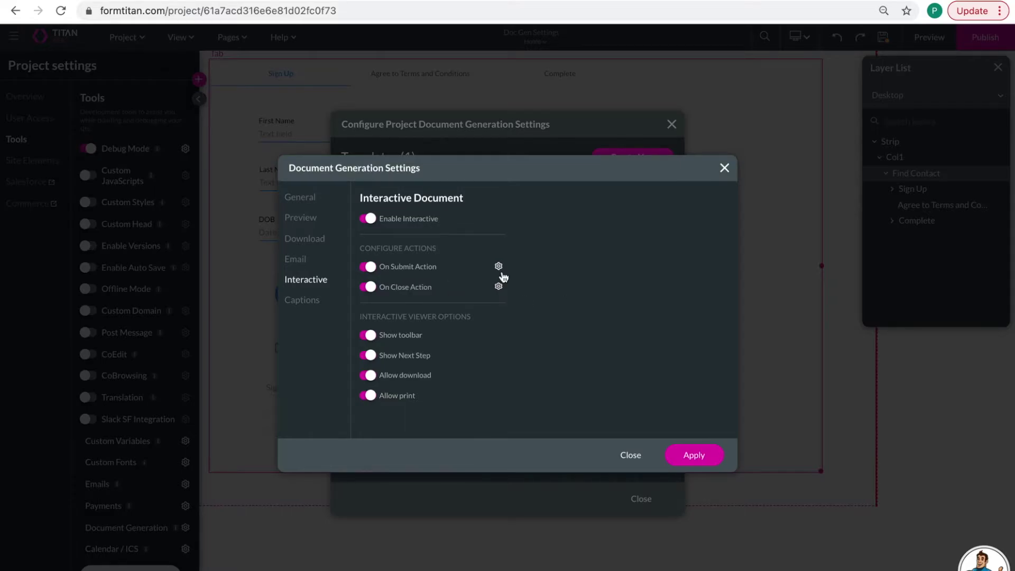
left_click(689, 458)
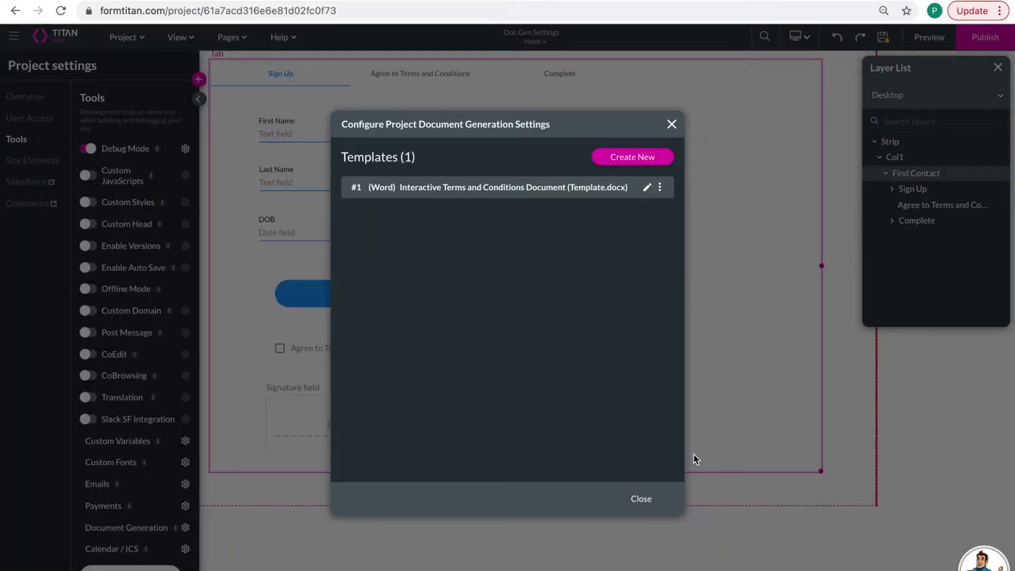
- Check that the Submit button's Rule 1 on-click action is the Salesforce action
left_click(648, 502)
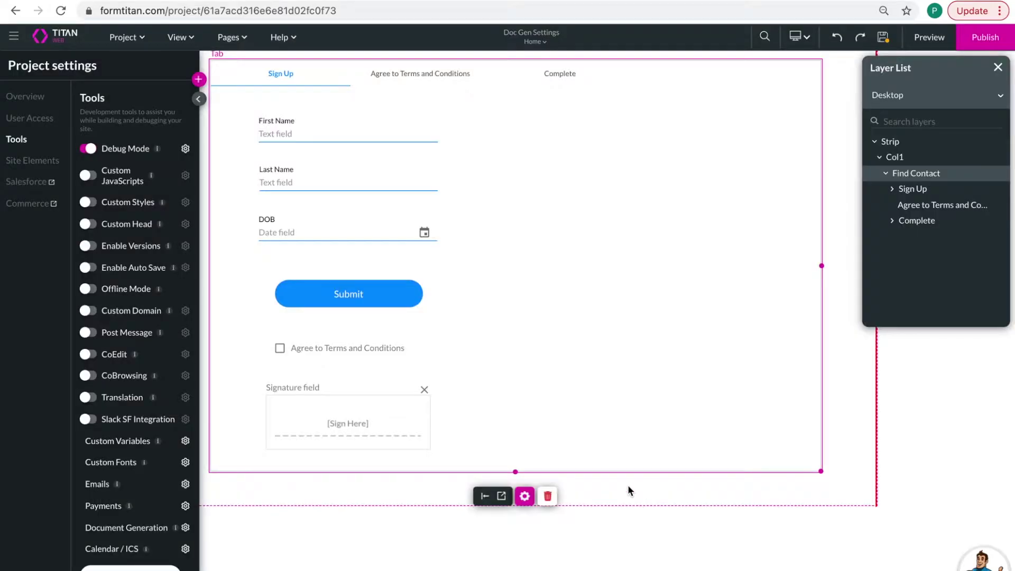
left_click(344, 300)
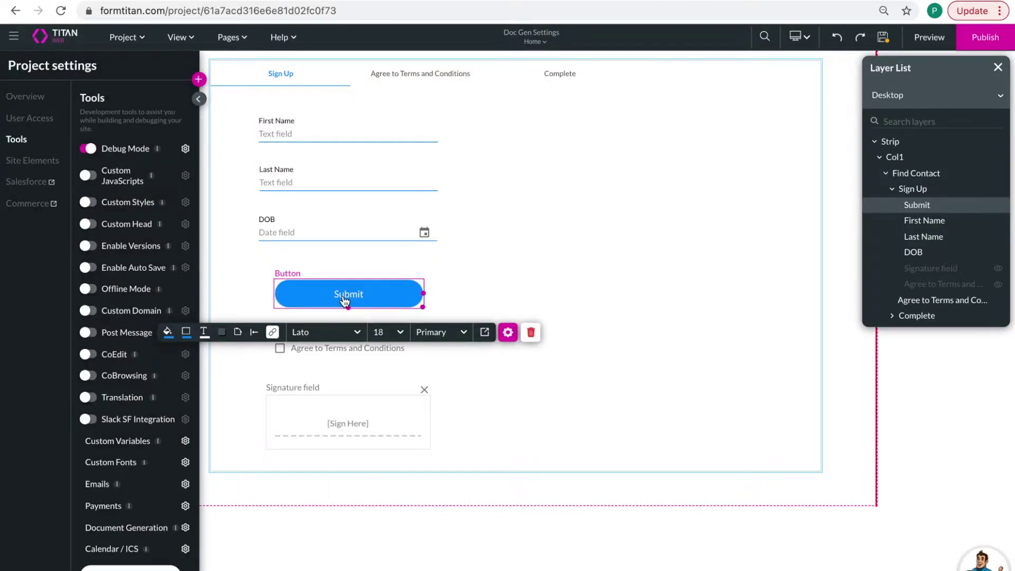
left_click(276, 336)
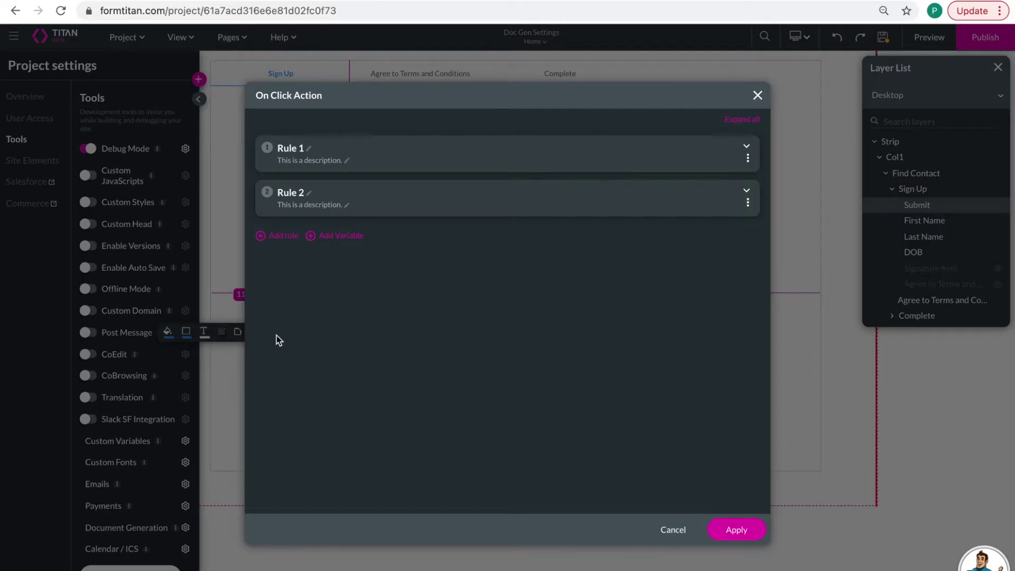
left_click(754, 151)
left_click(370, 247)
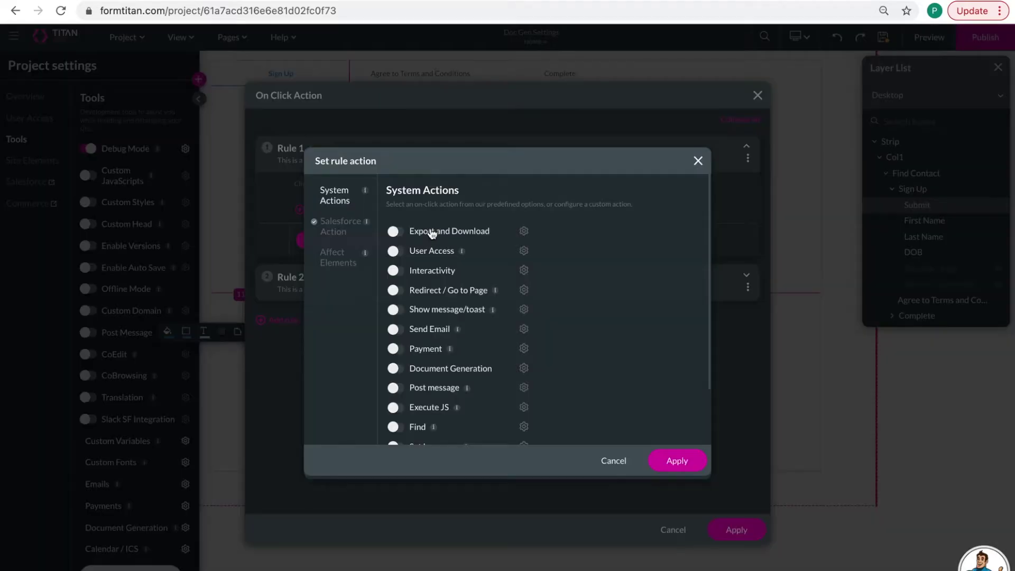
left_click(352, 228)
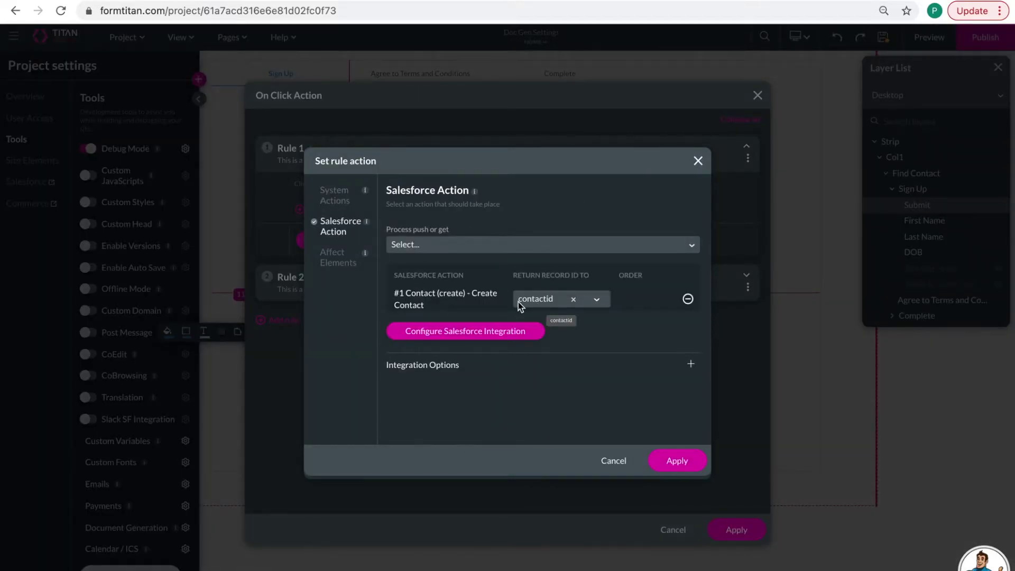
left_click(681, 460)
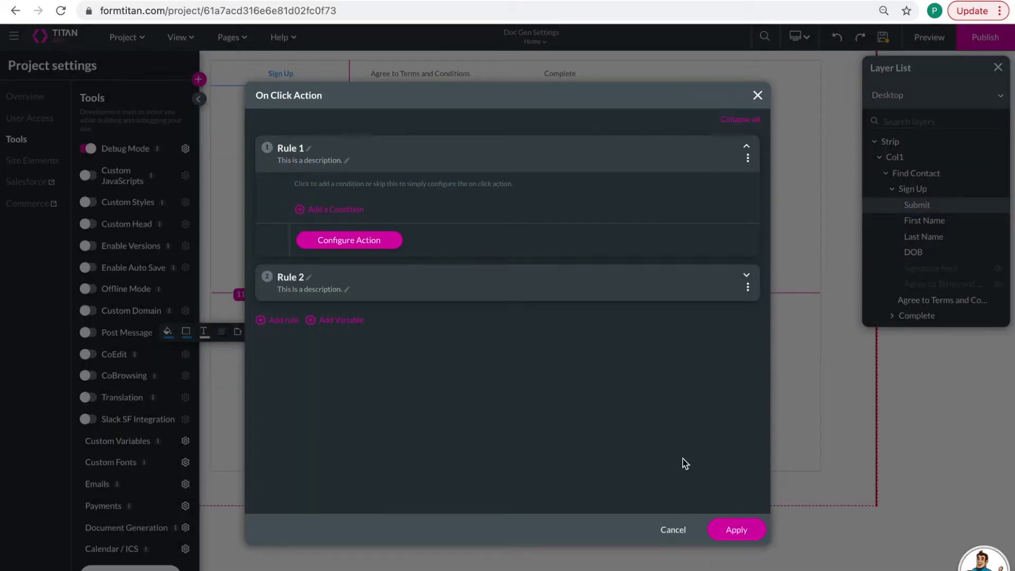
- Set Rule 2 to a Tab interactivity advancing to the next tab, and apply the rules
left_click(747, 276)
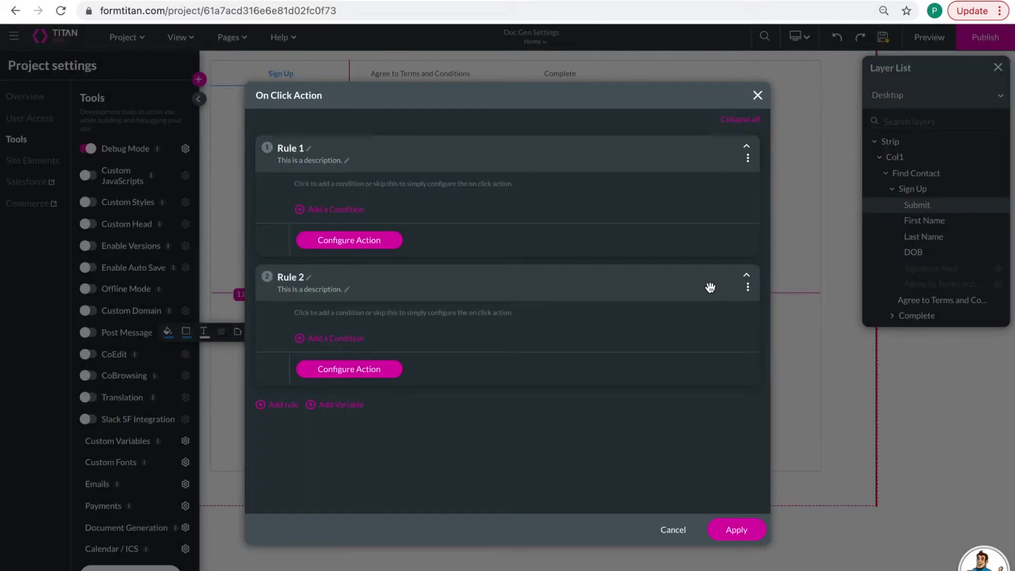
left_click(385, 369)
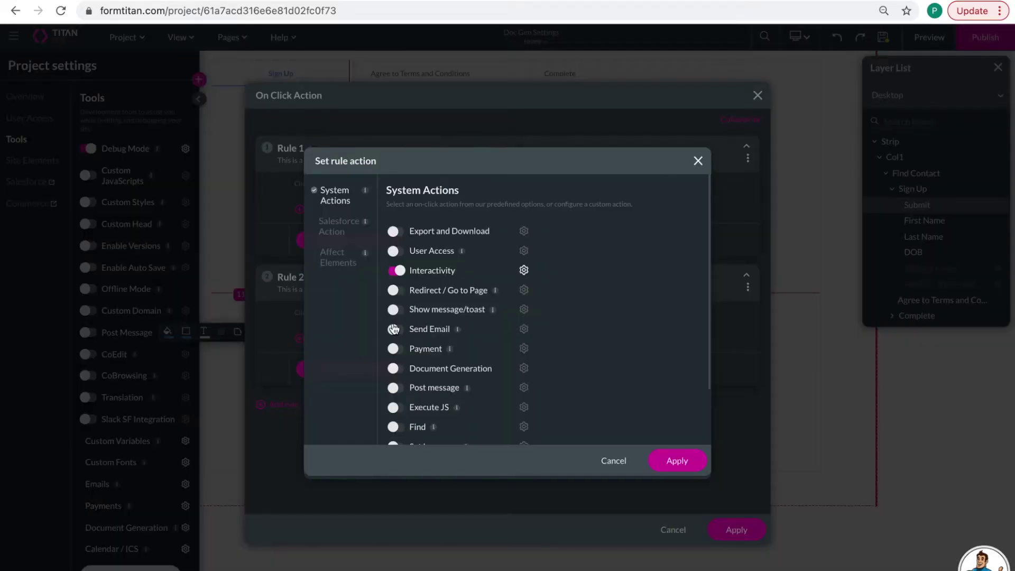
left_click(523, 272)
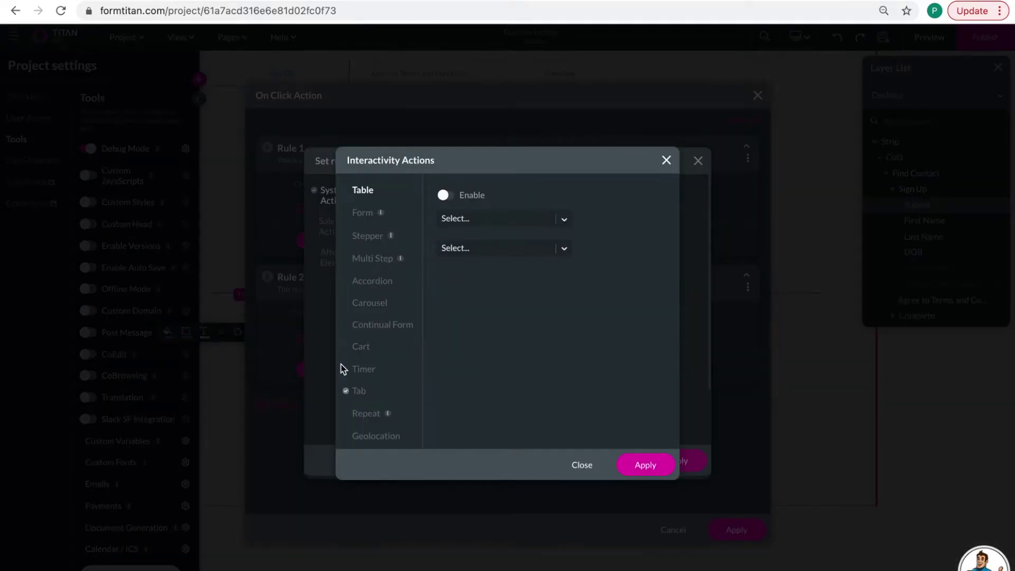
left_click(358, 393)
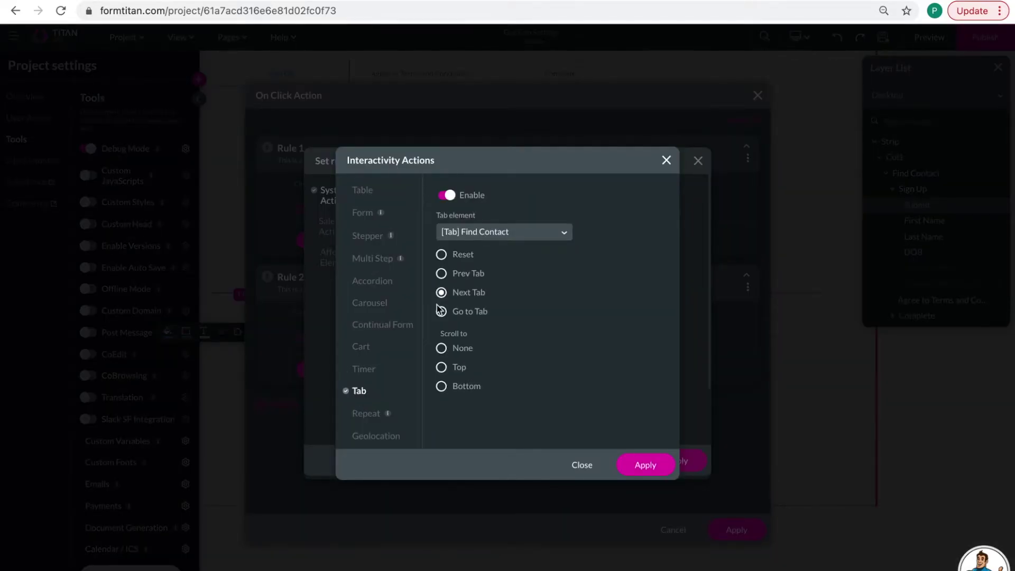
left_click(656, 470)
left_click(663, 470)
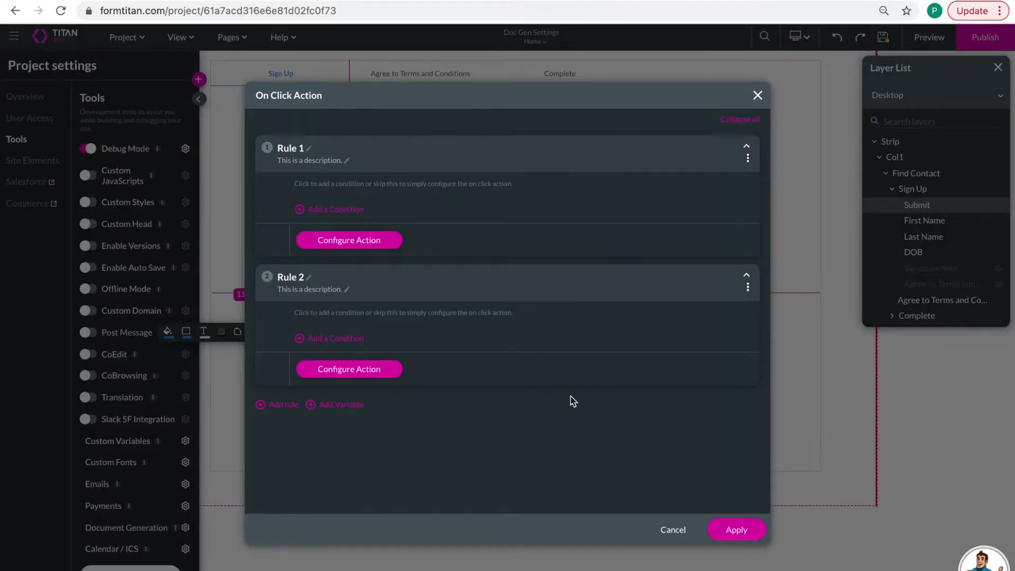
left_click(721, 526)
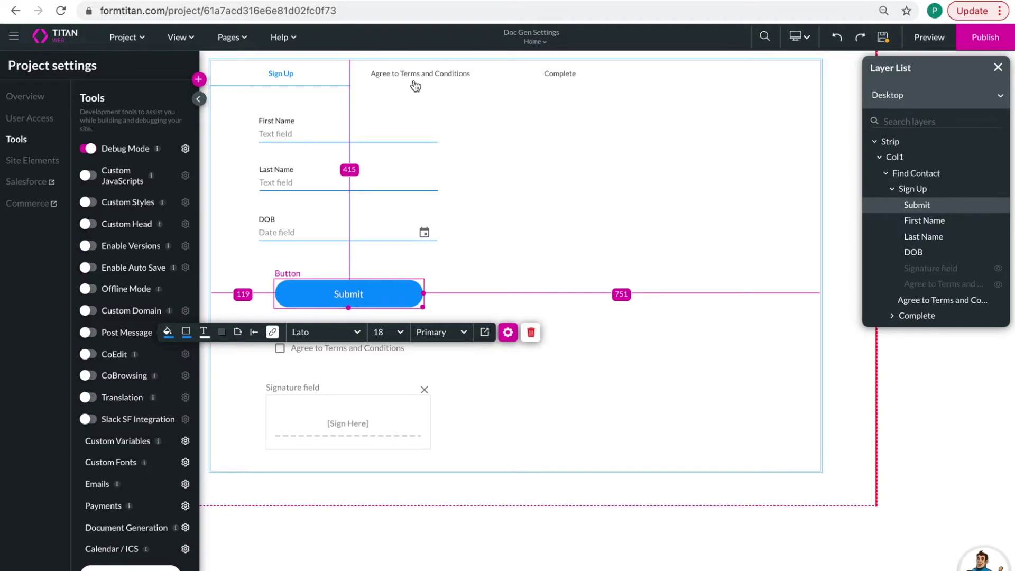
- Drag an Interactive Document widget from the Widget elements into the Agree to Terms and Conditions tab
left_click(421, 79)
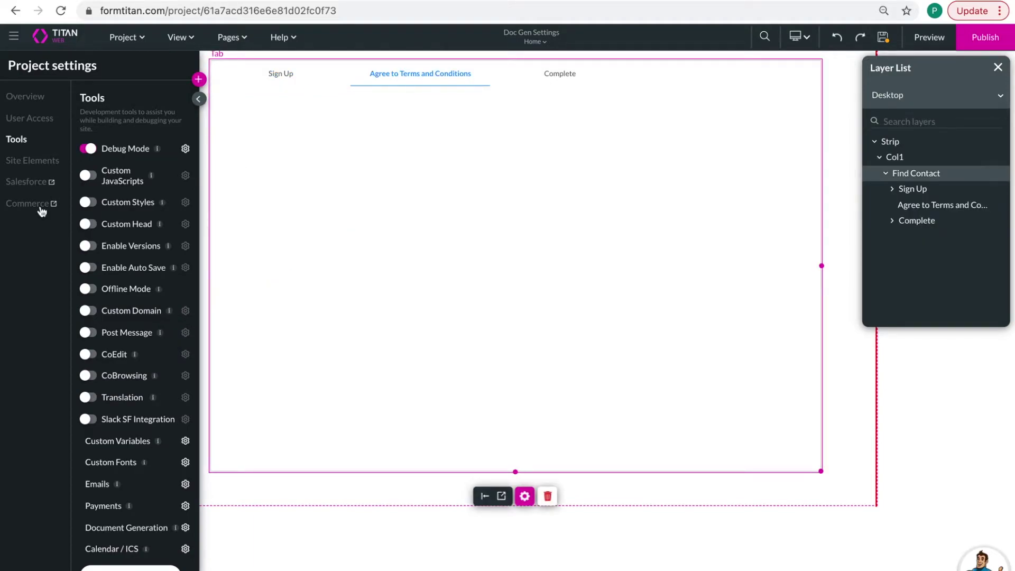
left_click(198, 80)
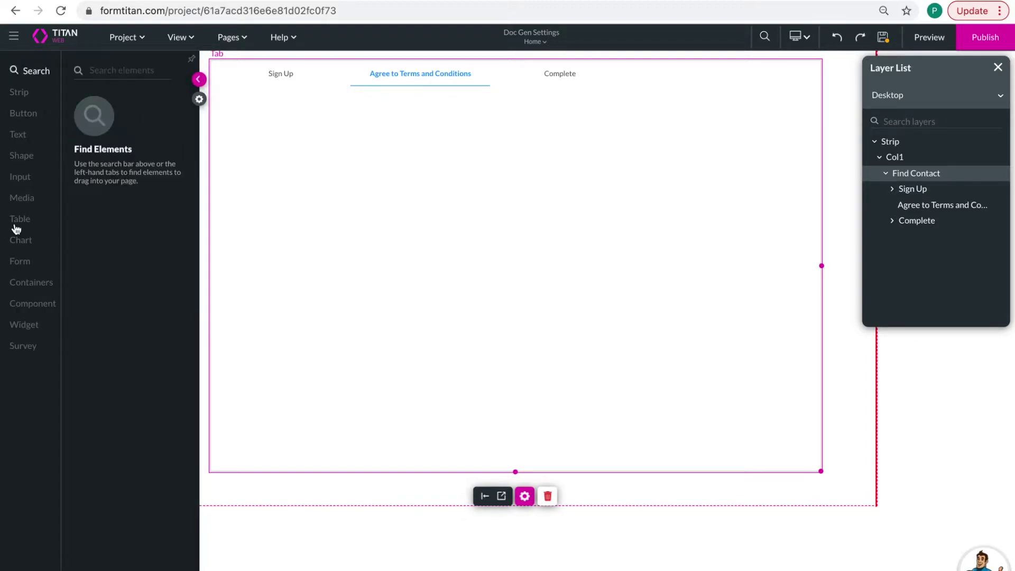
left_click(21, 180)
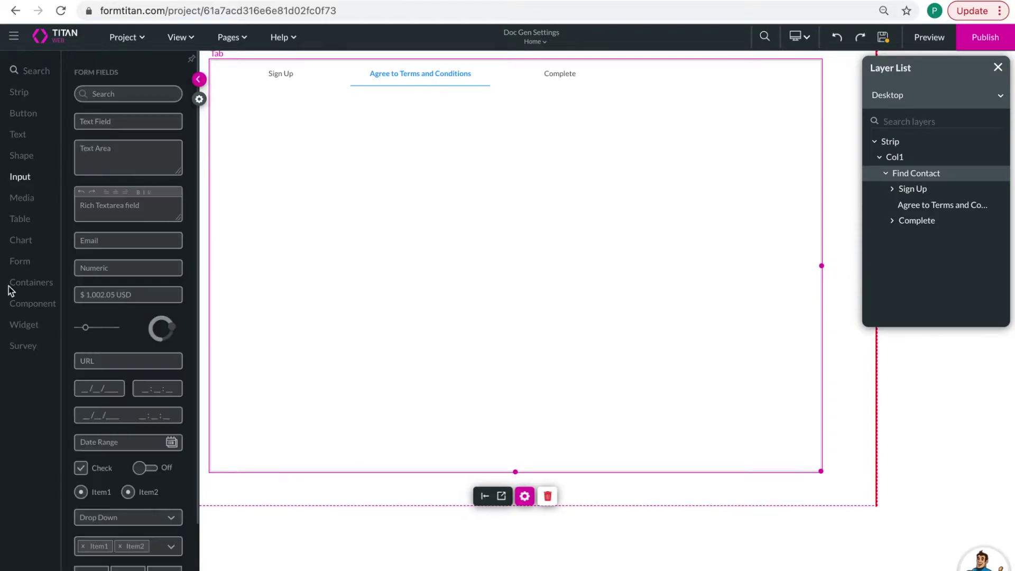
left_click(25, 332)
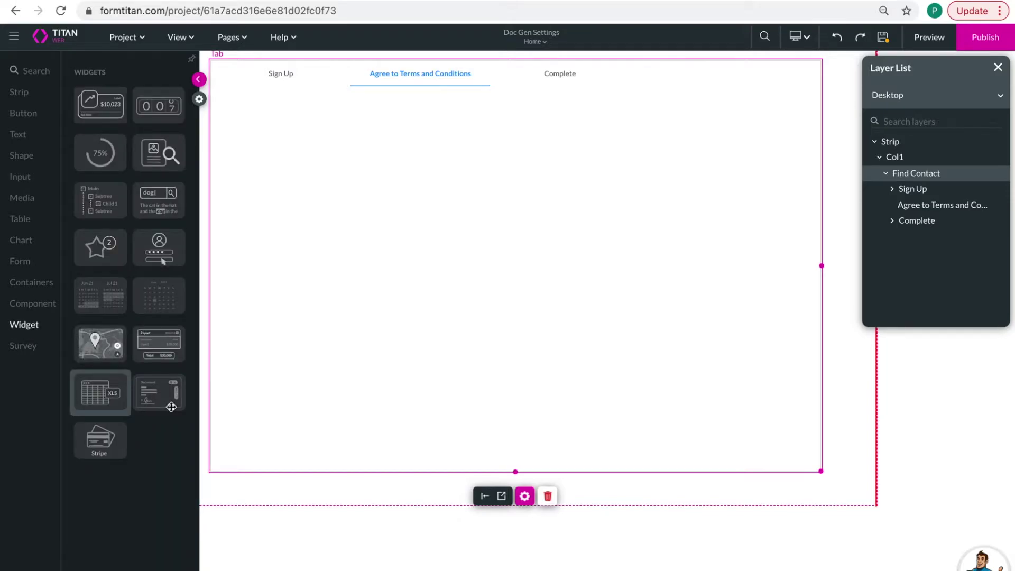
left_click_drag(150, 387, 234, 214)
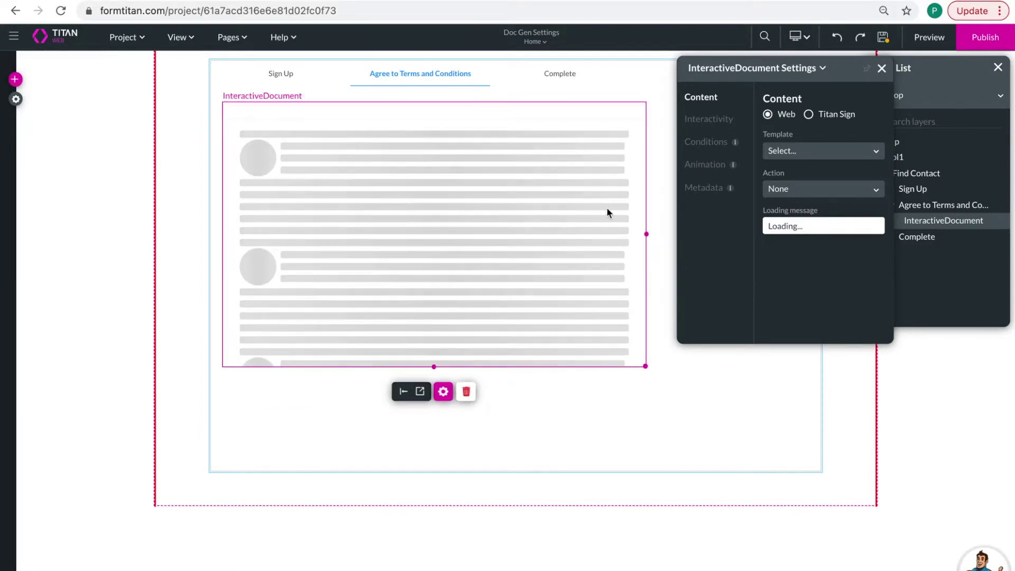
left_click(882, 69)
- Stretch the InteractiveDocument widget wider and taller to fill the tab
left_click_drag(647, 234, 807, 233)
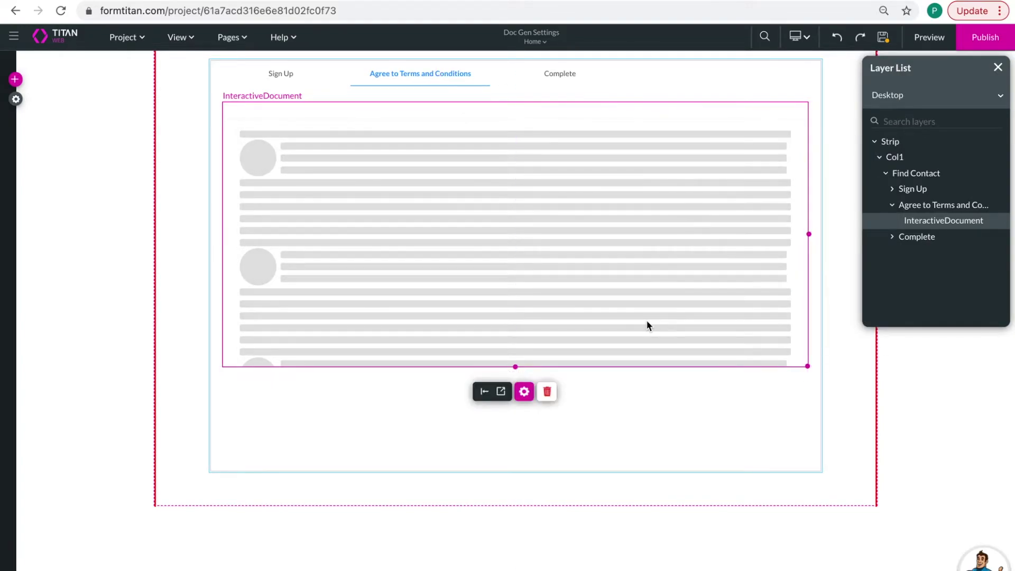
left_click_drag(512, 363, 510, 457)
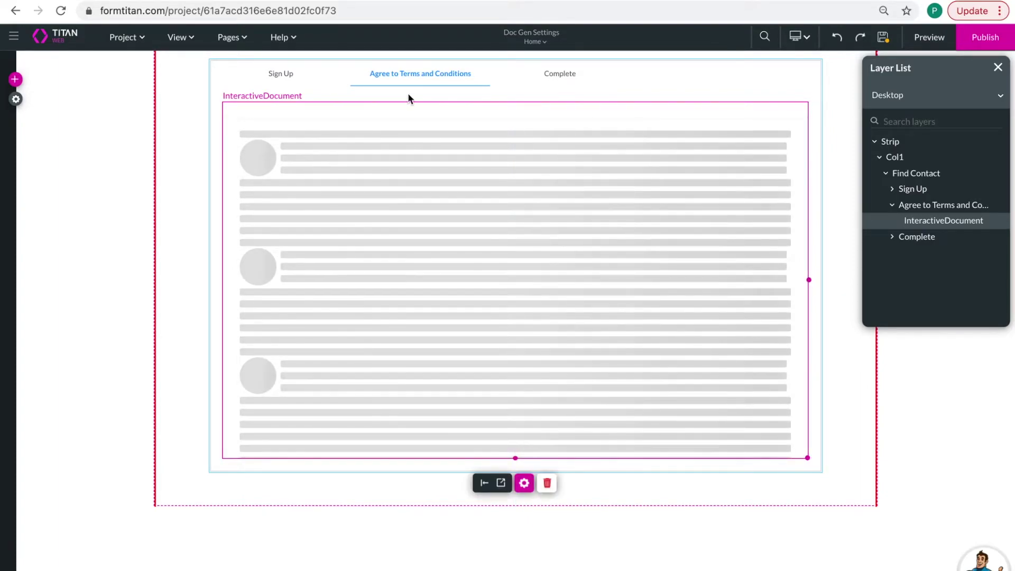
left_click(524, 483)
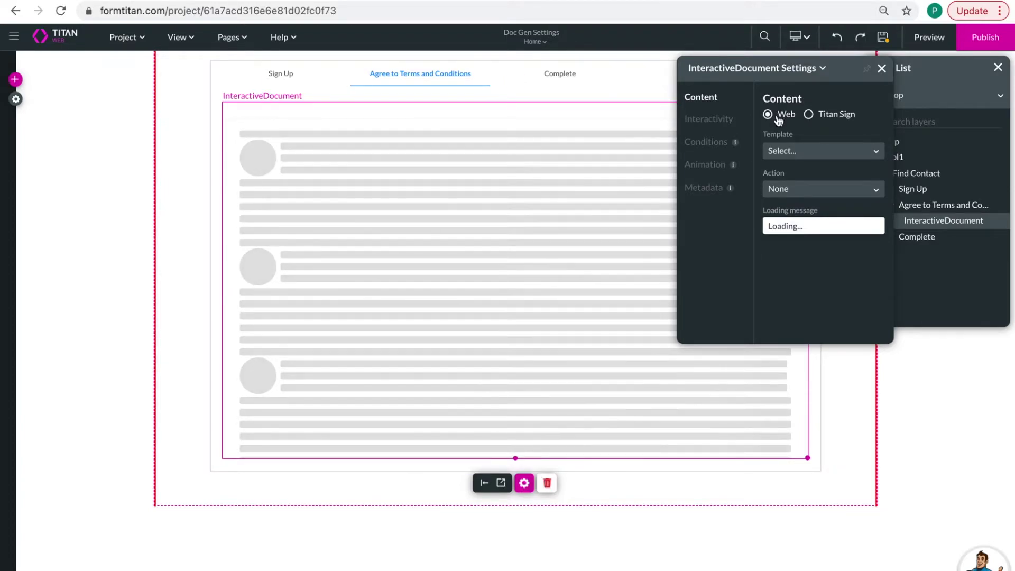
- Base the widget on the Interactive Terms and Conditions Document template with the Interactive Doc action
left_click(791, 150)
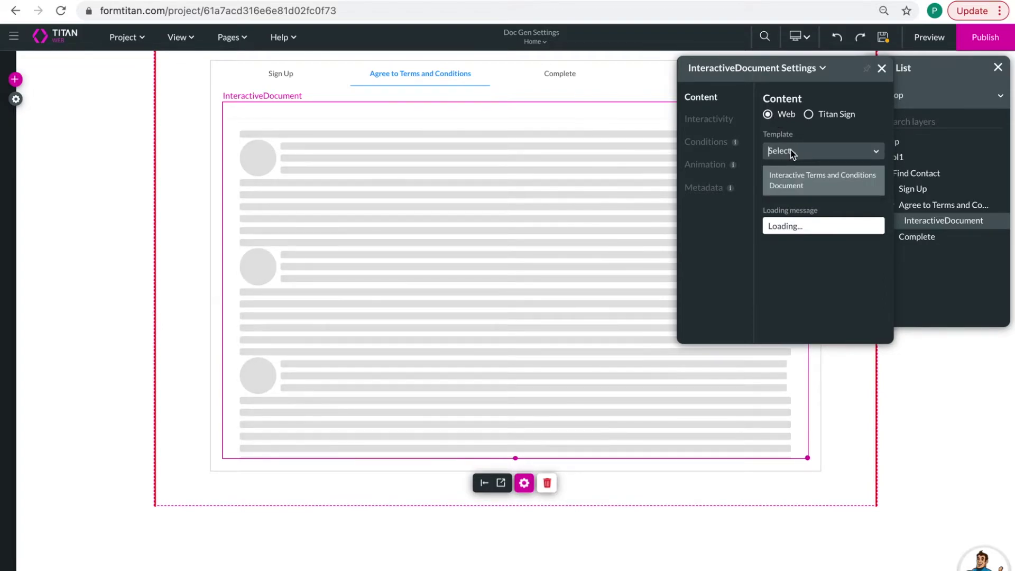
left_click(793, 187)
left_click(789, 190)
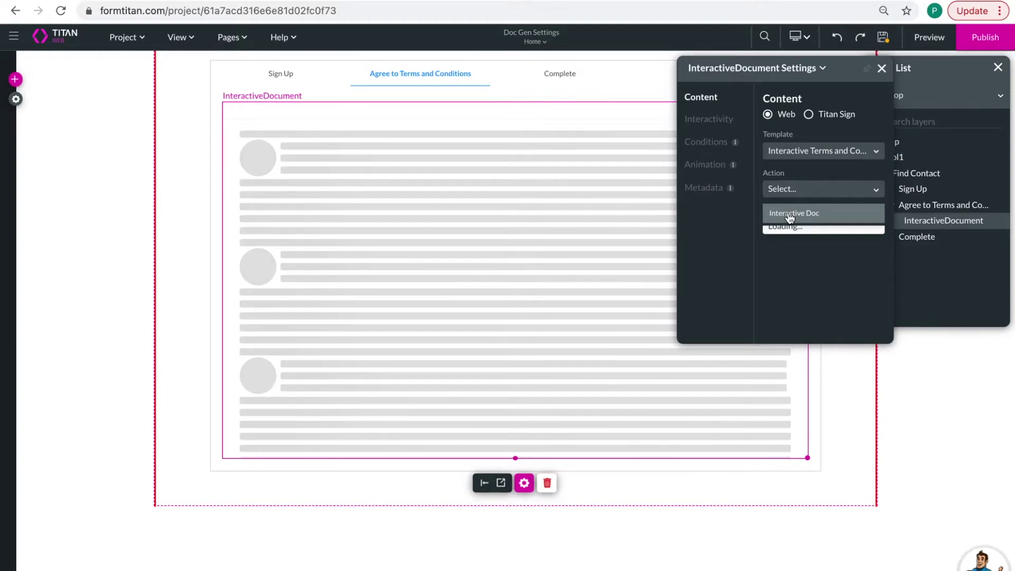
left_click(794, 217)
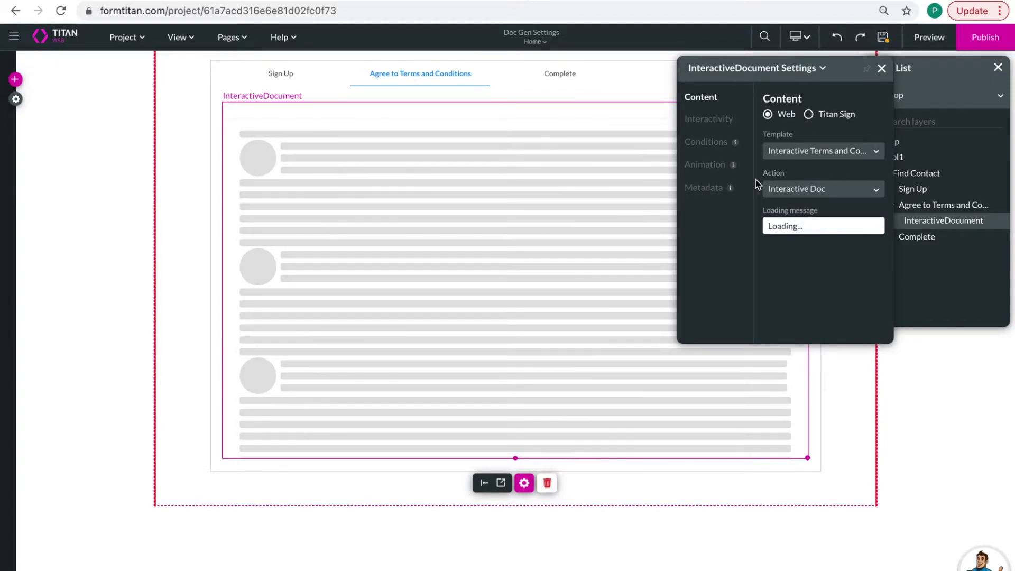
left_click(882, 68)
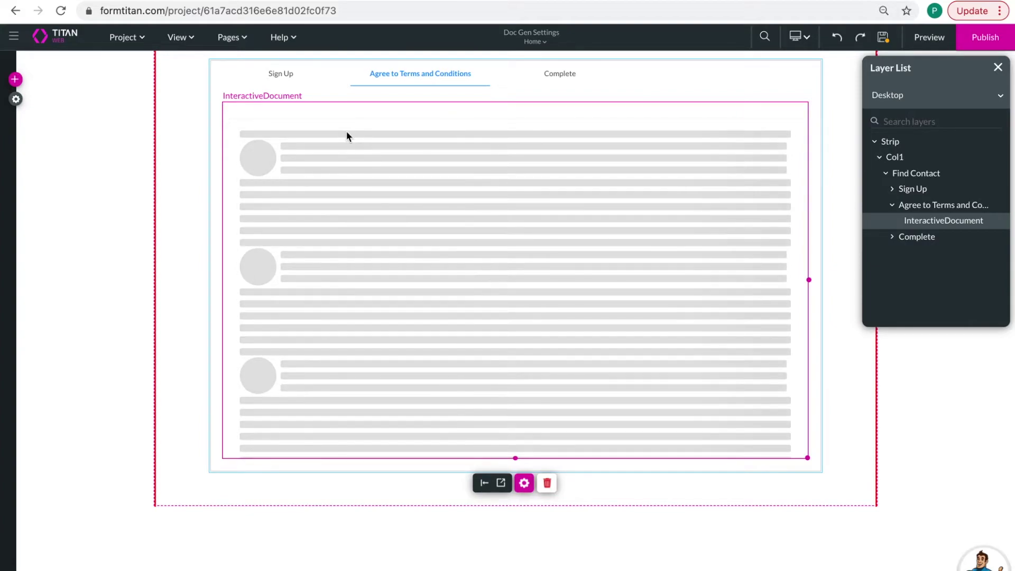
left_click(288, 78)
left_click(386, 75)
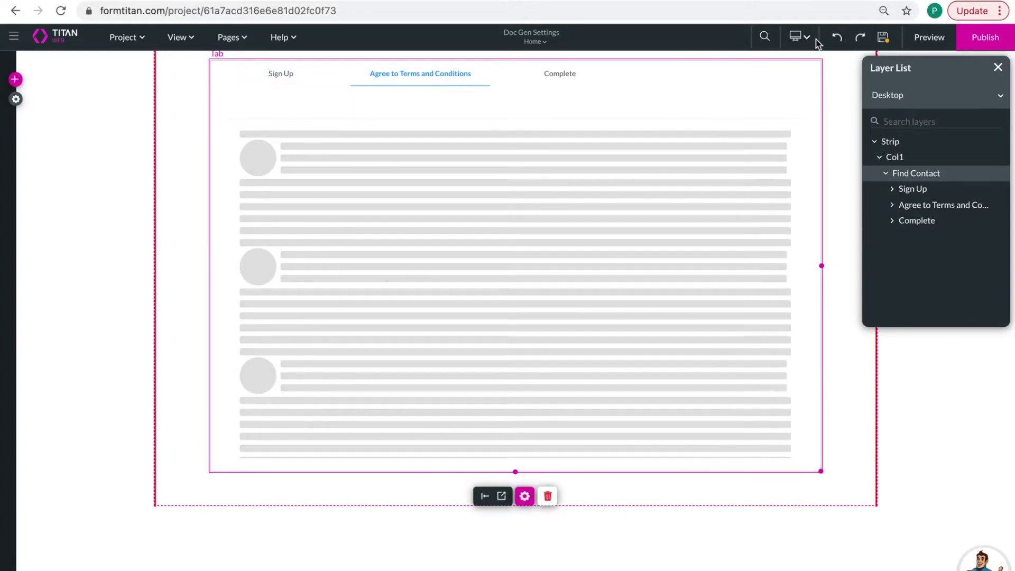
- Save and preview the form, then submit Sign Up with a first name, last name and suggested birth date
left_click(882, 40)
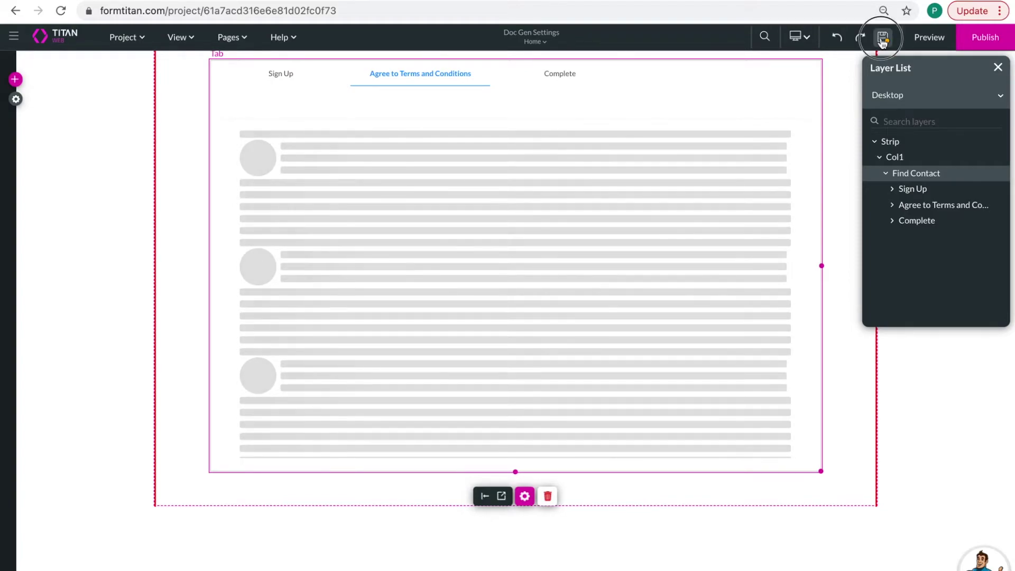
left_click(926, 40)
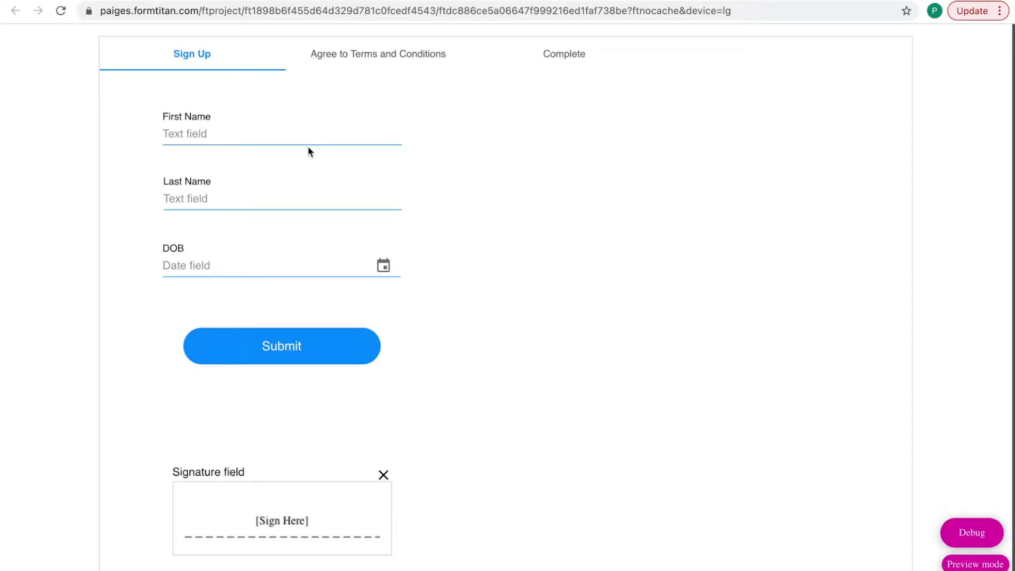
left_click(297, 125)
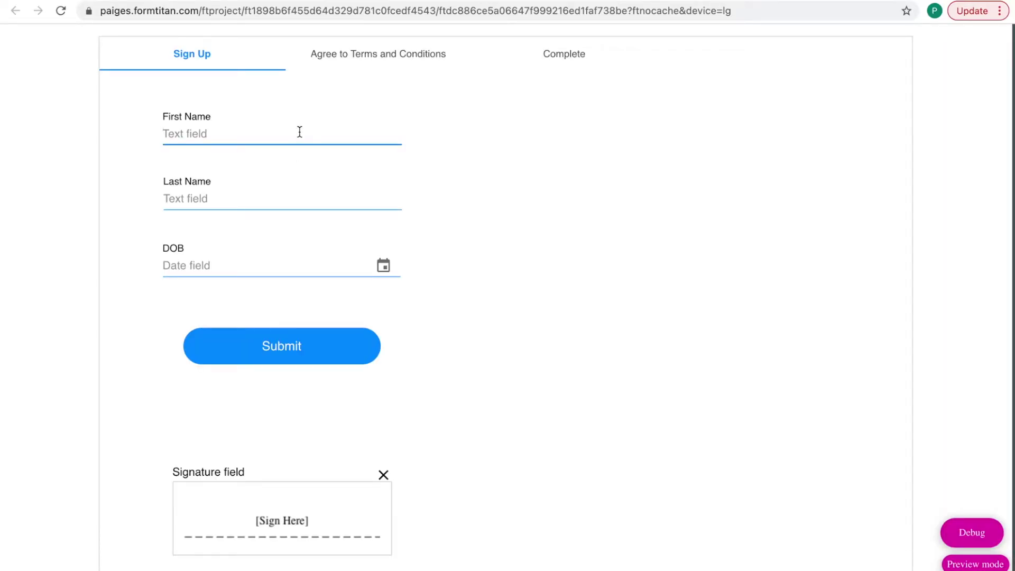
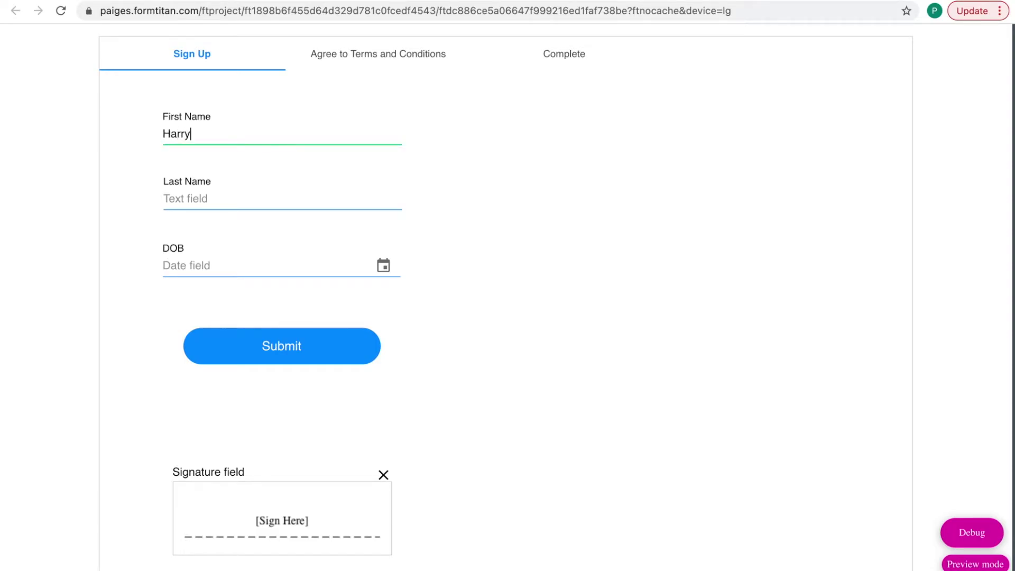
left_click(185, 199)
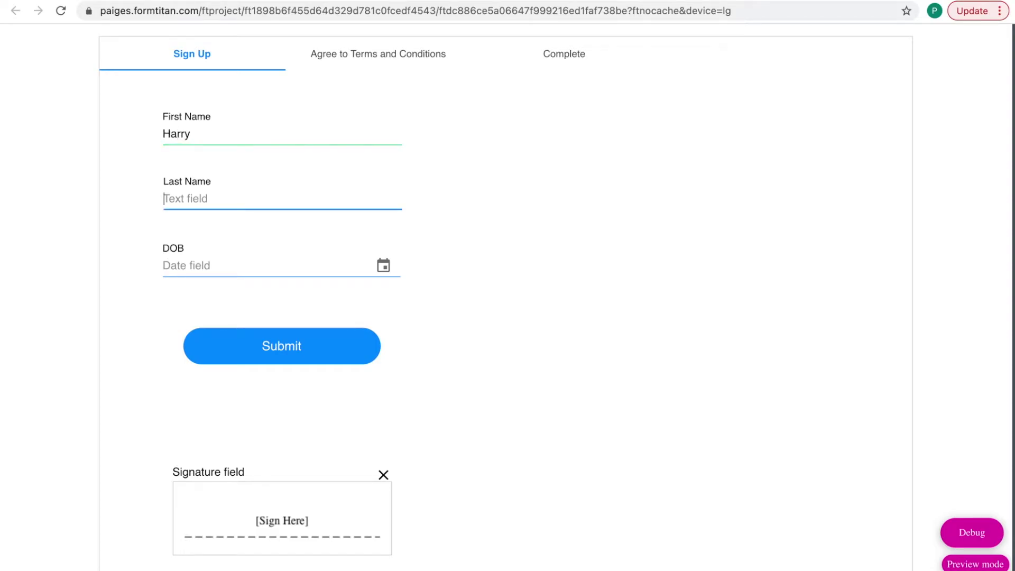
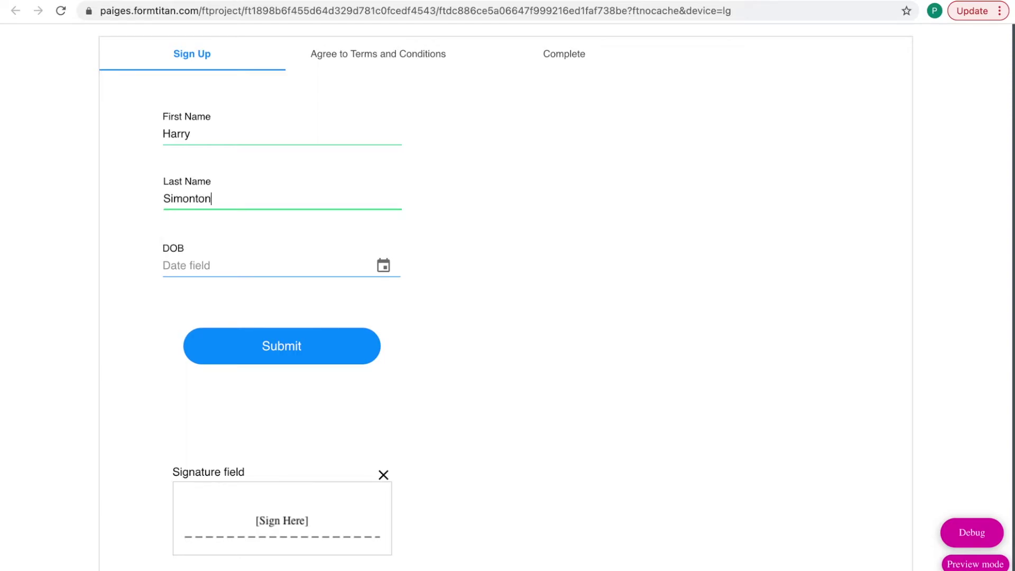
left_click(276, 254)
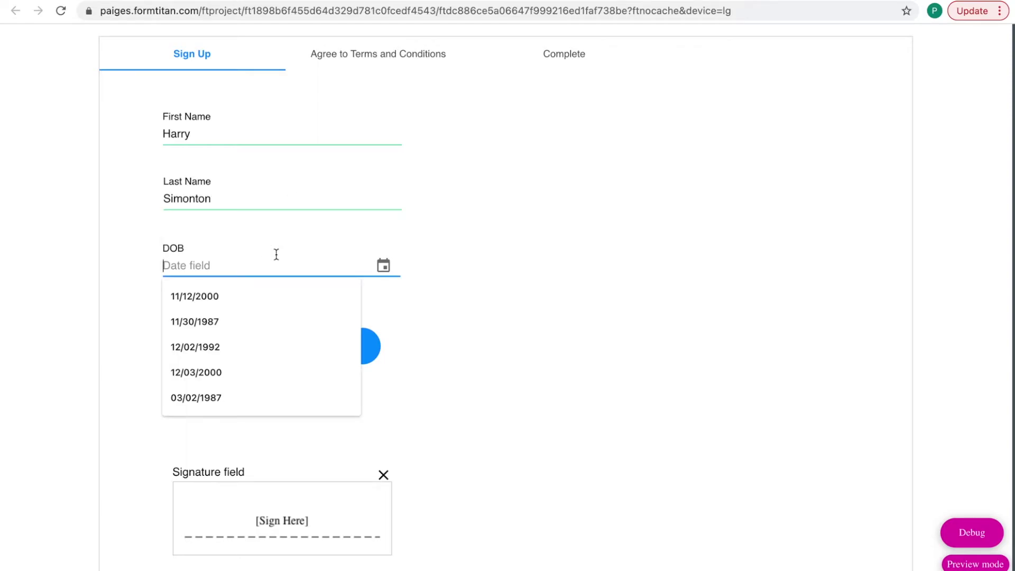
left_click(251, 293)
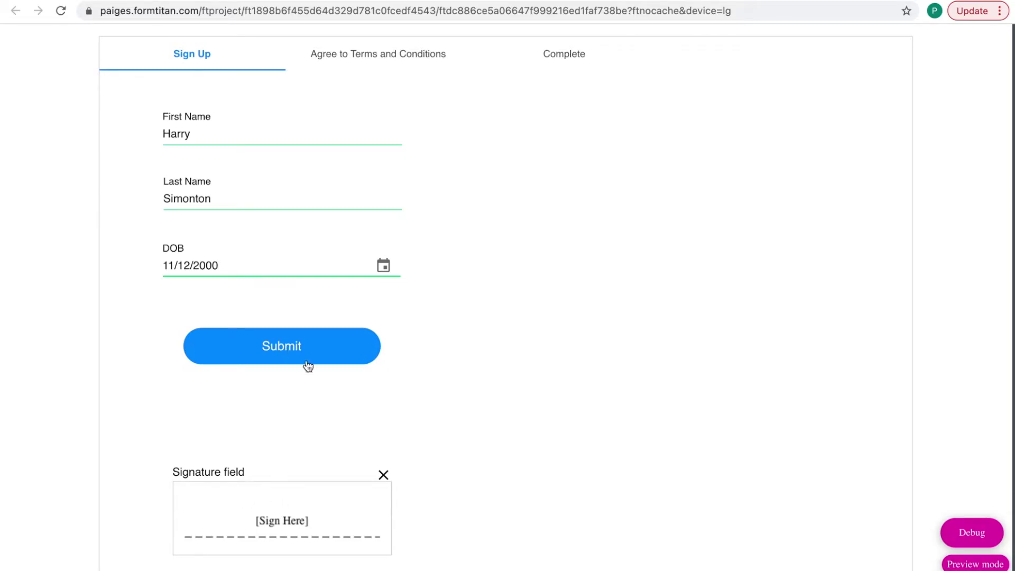
left_click(296, 350)
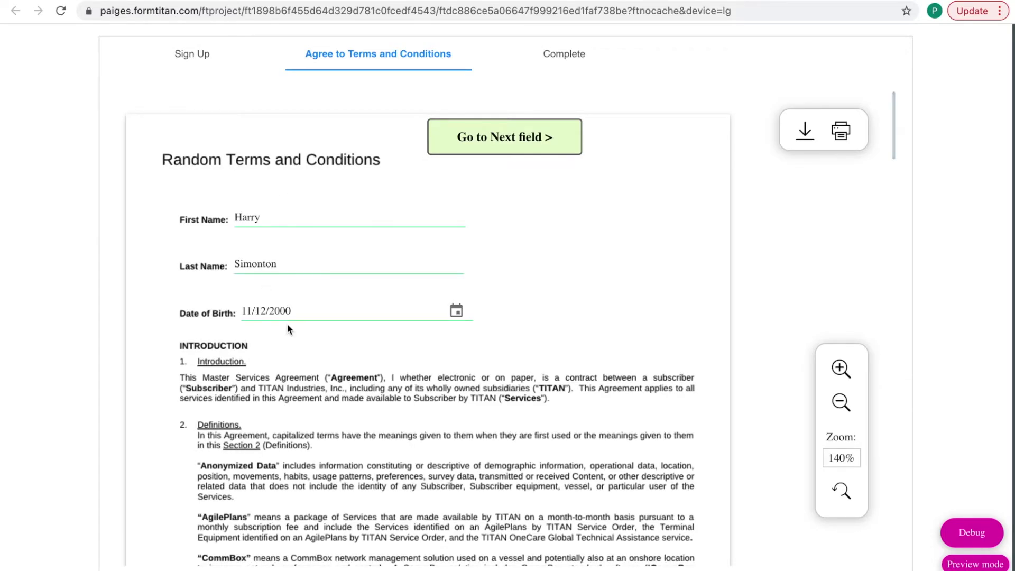
- Correct the first name in the document by replacing its last letter with 'y'
left_click(267, 219)
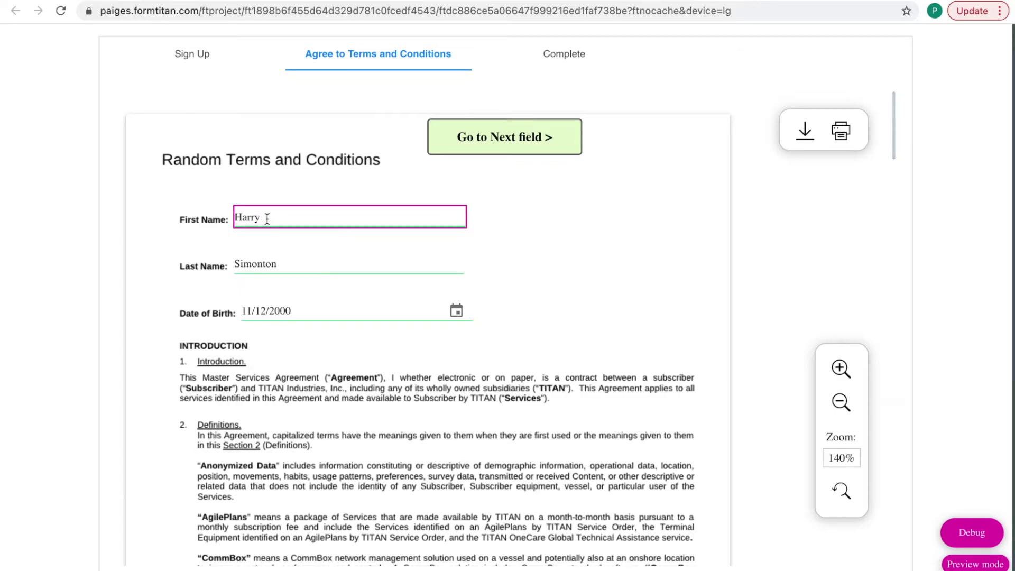
key("BackSpace")
key("Escape")
type("y")
- Scroll the terms document down to the Agree checkbox and Click to sign button
scroll(277, 355, "down", 2)
scroll(278, 357, "down", 4)
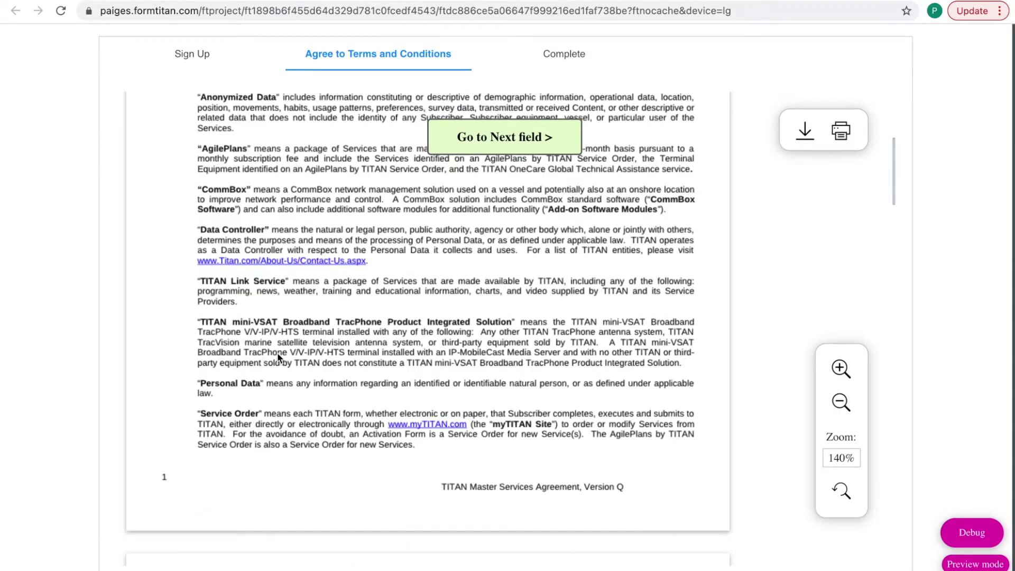
scroll(279, 358, "down", 9)
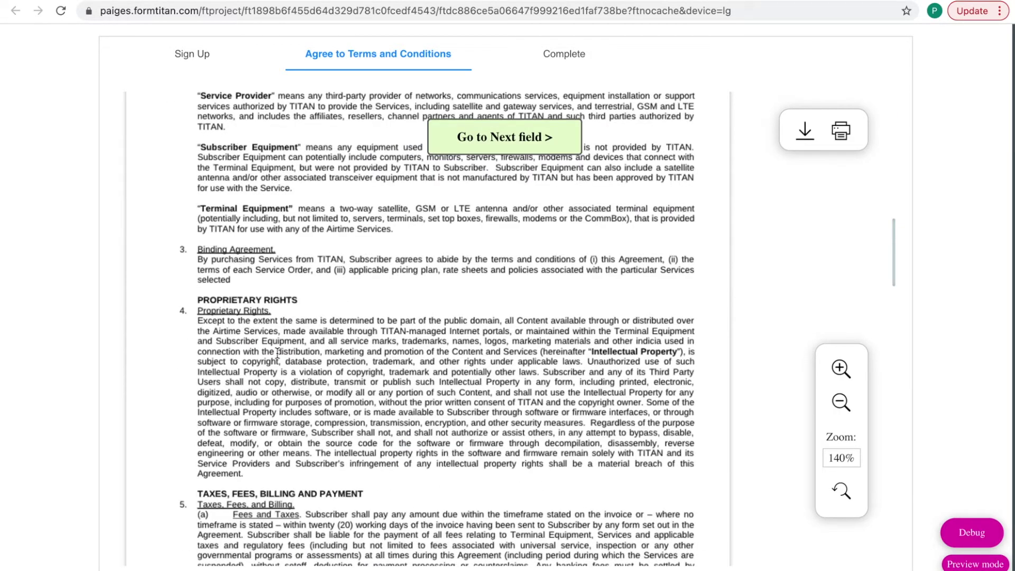
scroll(278, 354, "down", 1)
scroll(277, 353, "down", 4)
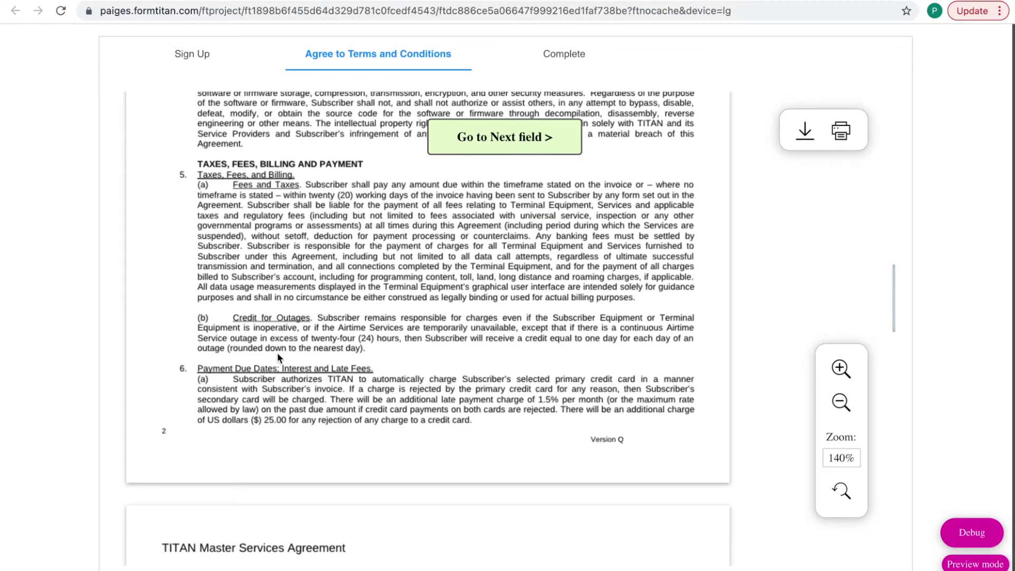
scroll(277, 352, "down", 5)
scroll(278, 358, "down", 9)
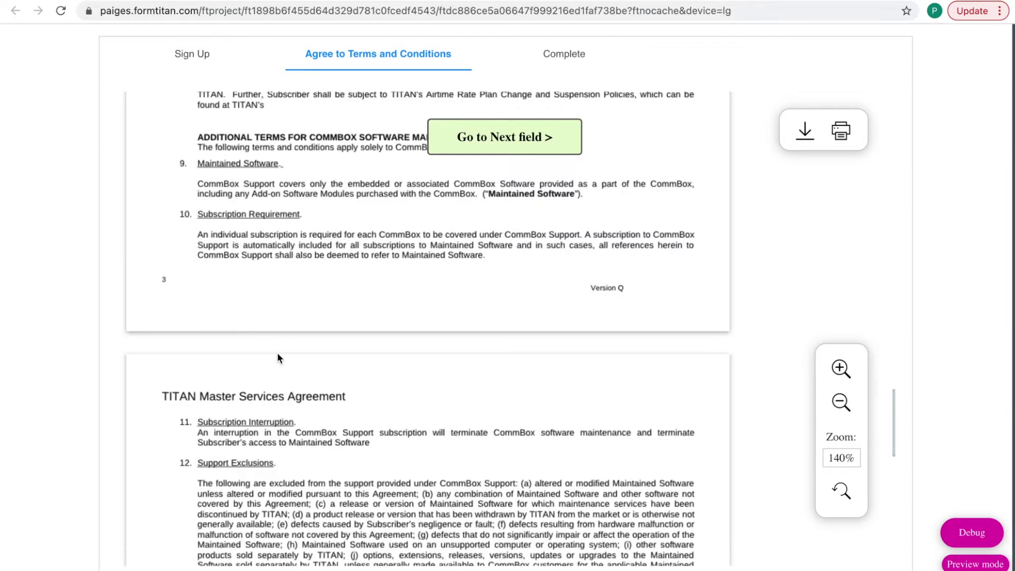
scroll(278, 358, "down", 7)
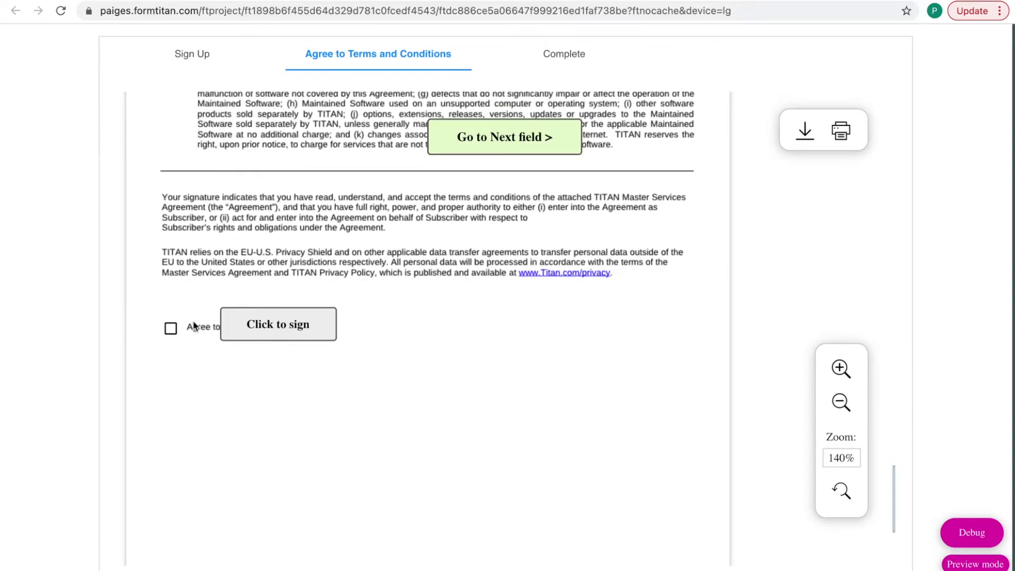
- Tick Agree to Terms and Conditions and draw and apply a signature on page 4
left_click(171, 329)
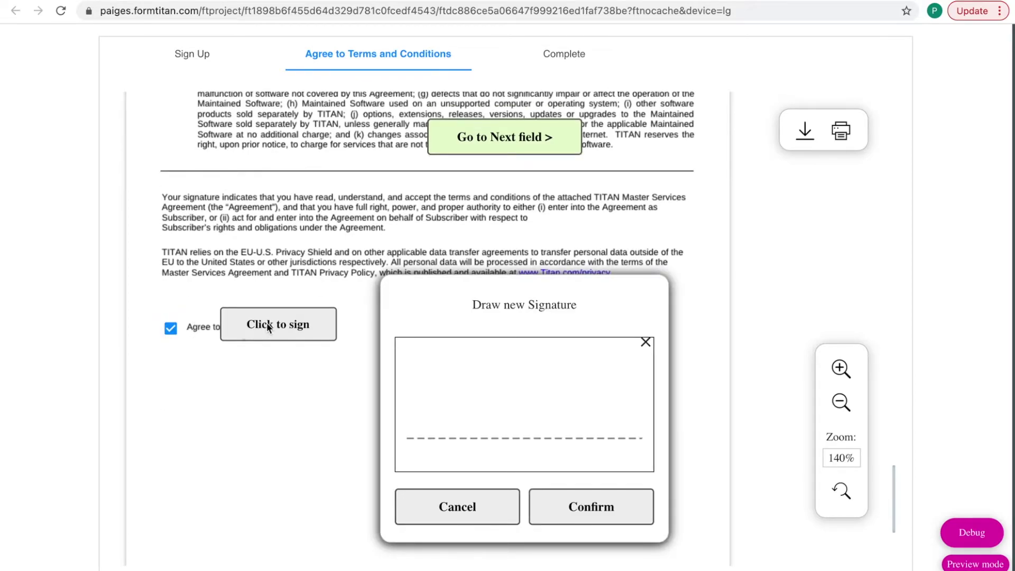
mouse_move(467, 400)
left_mouse_down()
mouse_move(528, 408)
mouse_move(588, 375)
left_mouse_up()
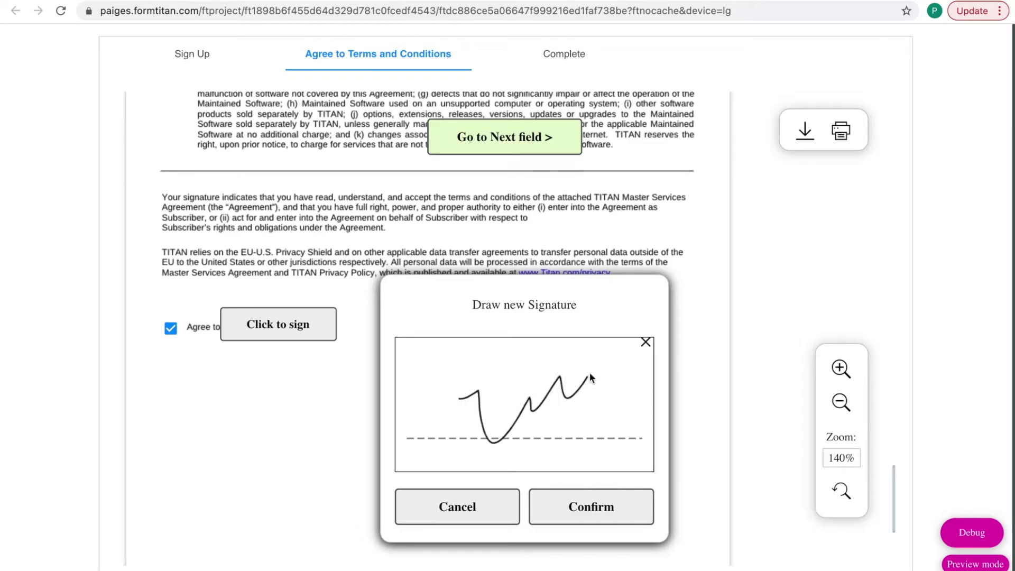
left_click(596, 510)
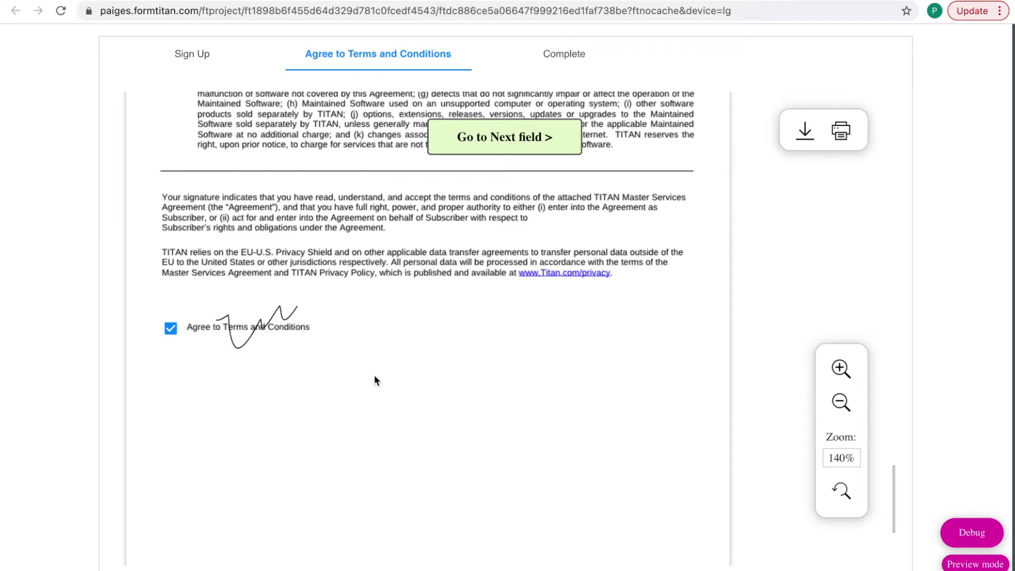
scroll(374, 381, "down", 5)
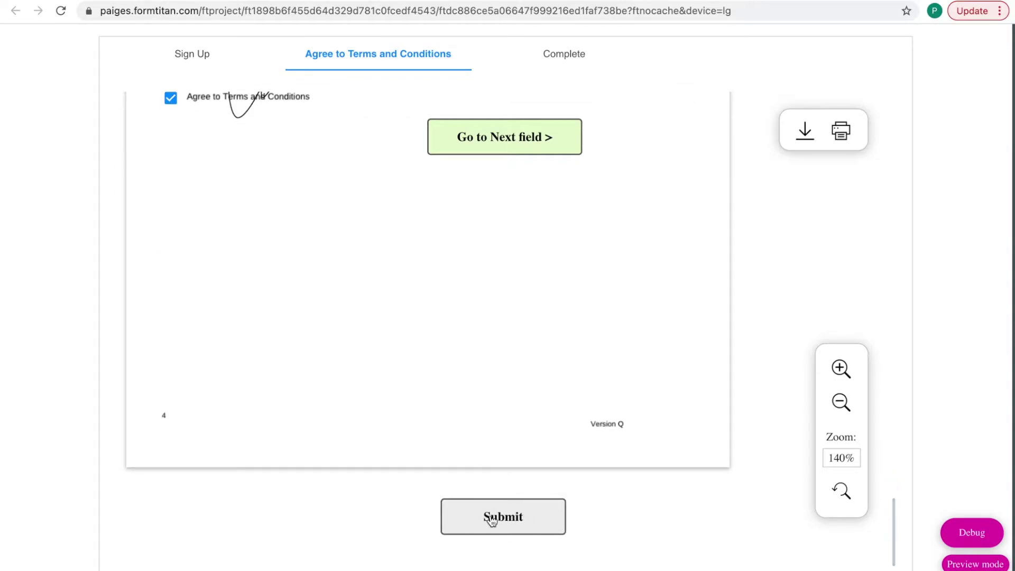
- Submit the signed terms form and scroll back up through the generated document
left_click(512, 519)
scroll(413, 188, "up", 10)
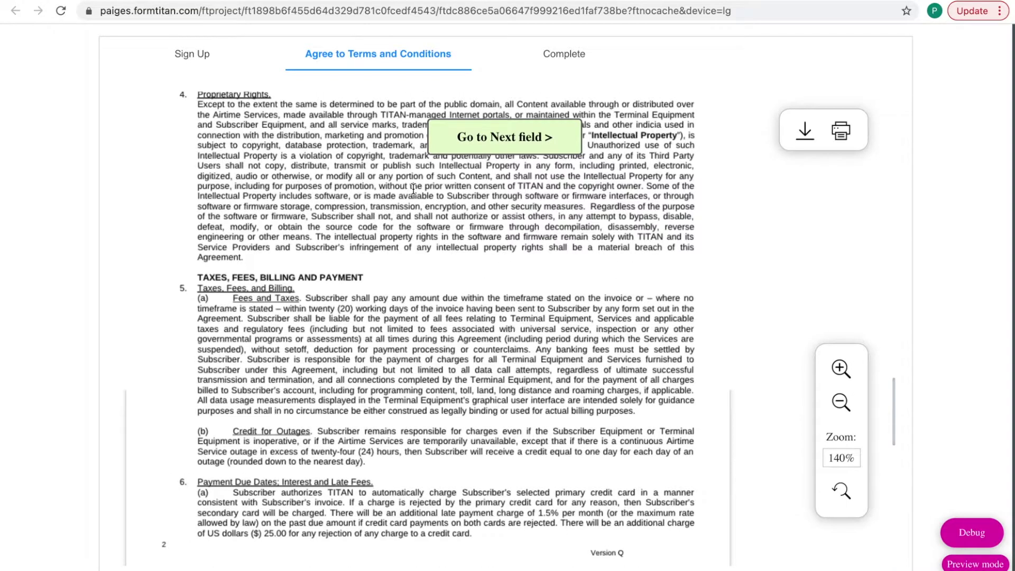
scroll(413, 189, "up", 10)
scroll(413, 193, "up", 10)
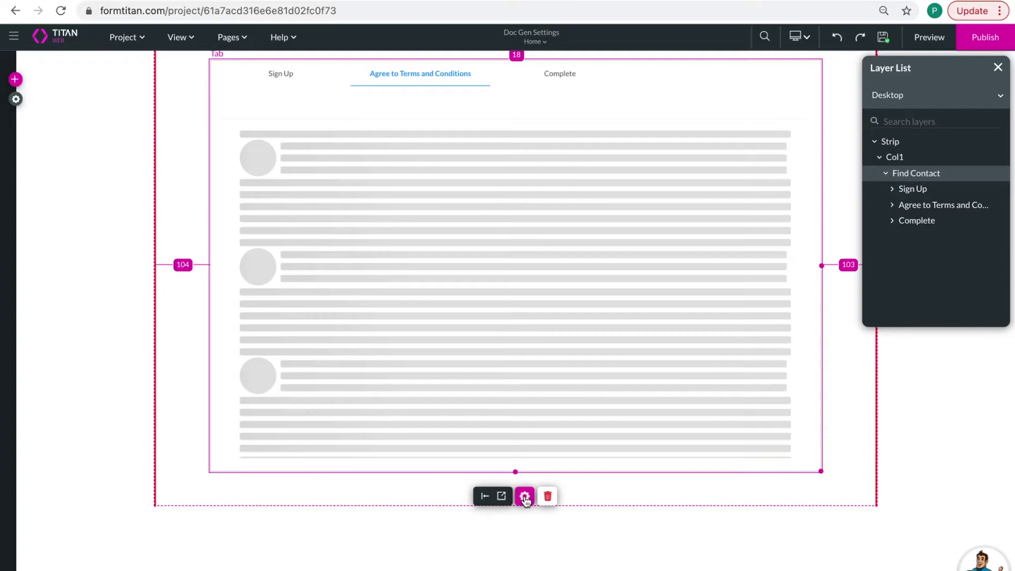
- From project settings, inspect the tab element's interactivity options
left_click(16, 100)
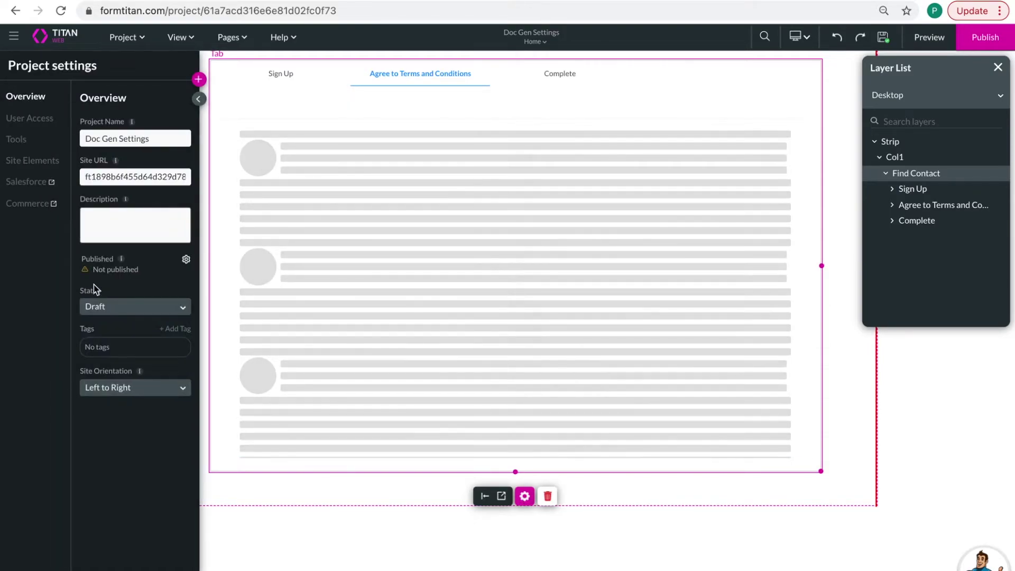
left_click(525, 496)
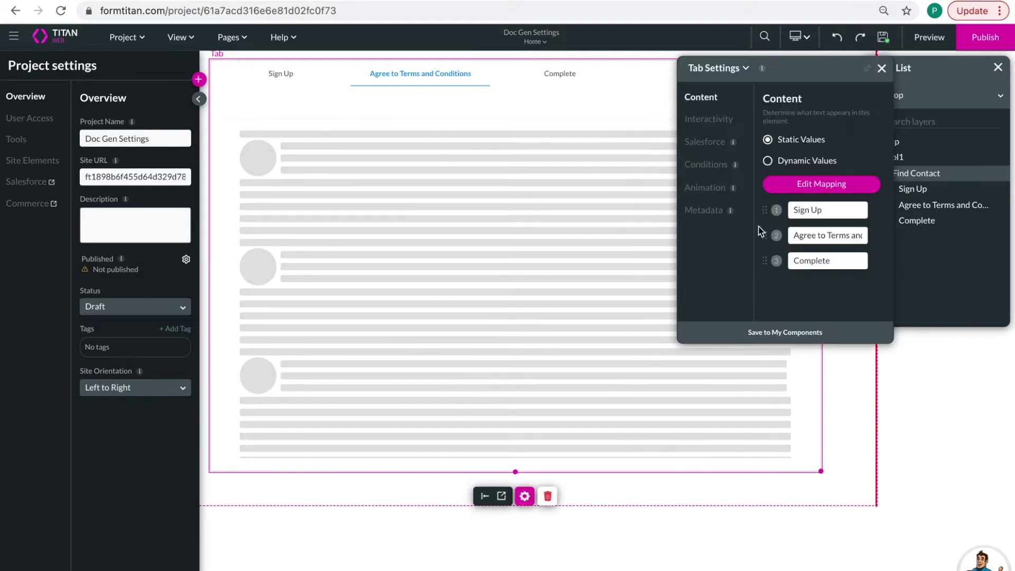
left_click(708, 114)
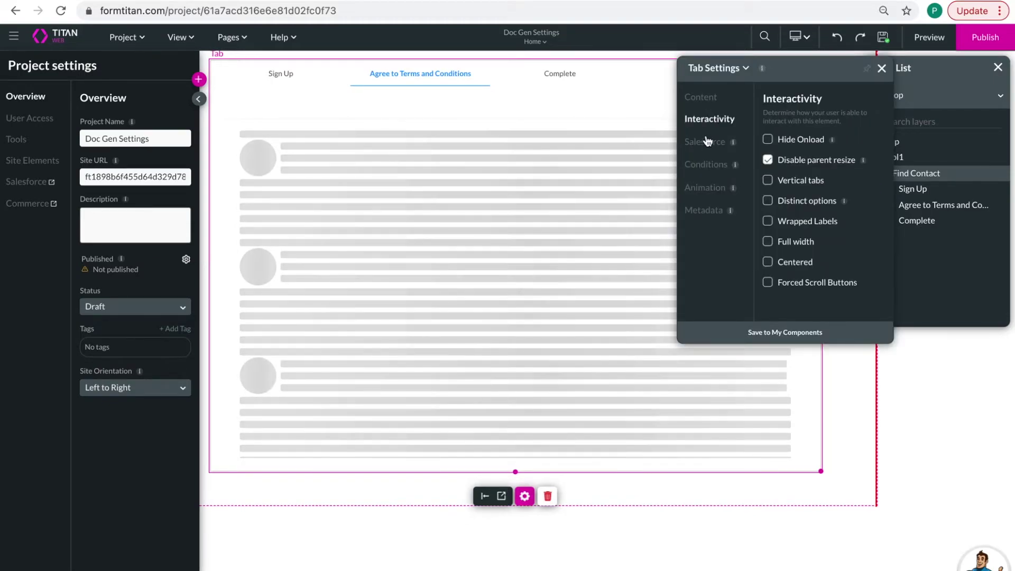
left_click(881, 67)
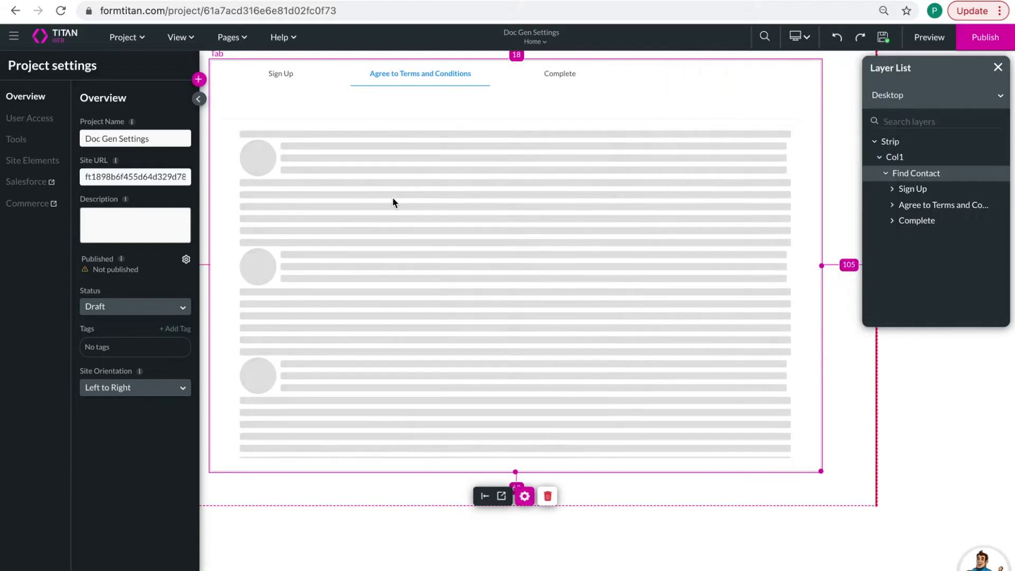
- In Document Generation, open the terms template's Interactive options and its on-close action rules
left_click(16, 139)
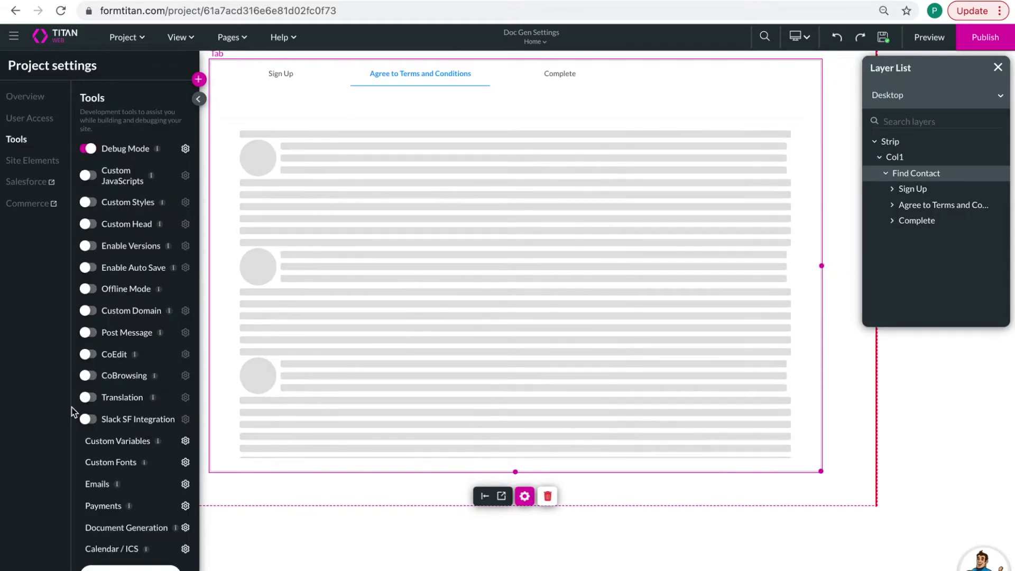
left_click(185, 527)
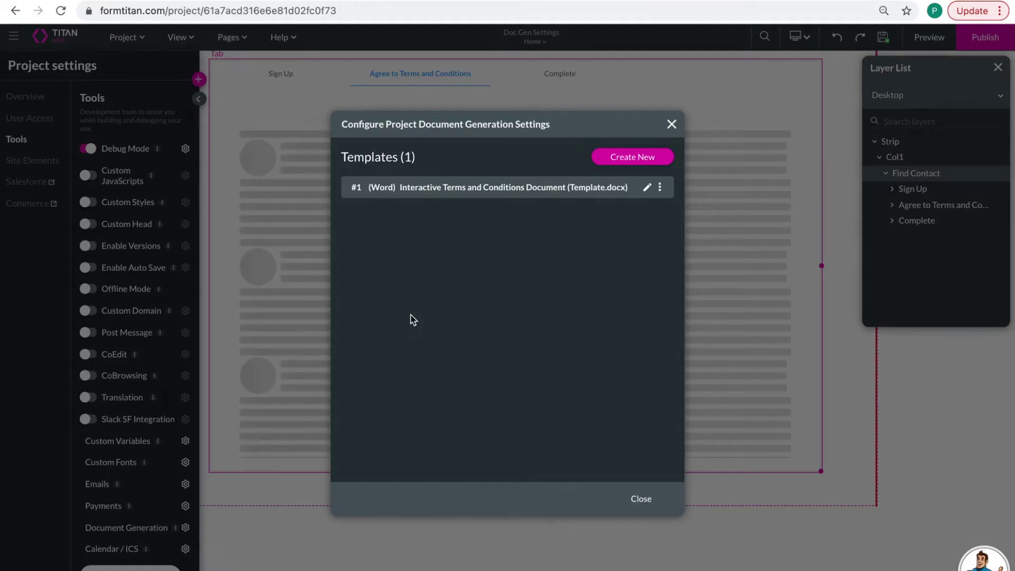
left_click(647, 187)
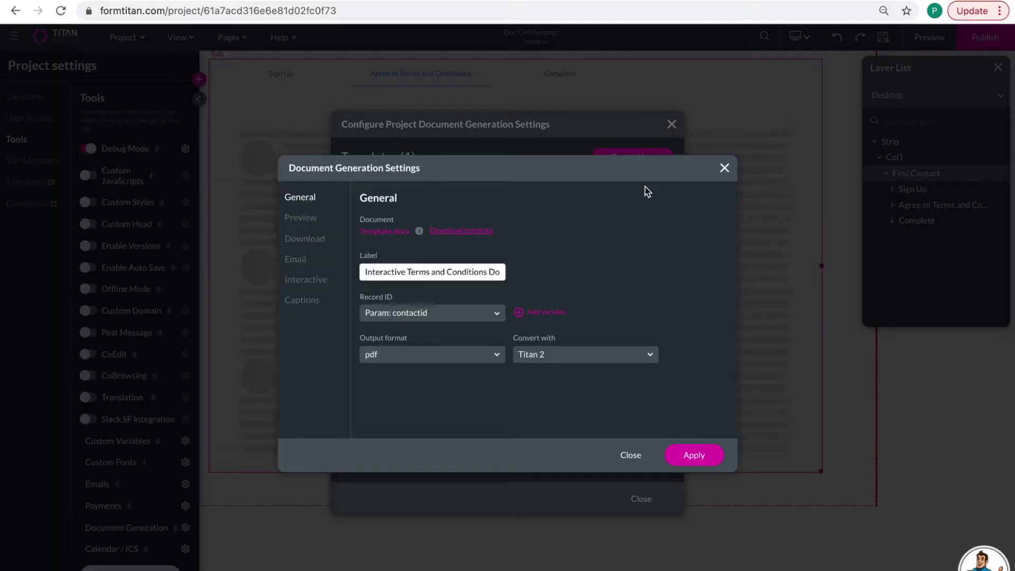
left_click(305, 280)
left_click(499, 267)
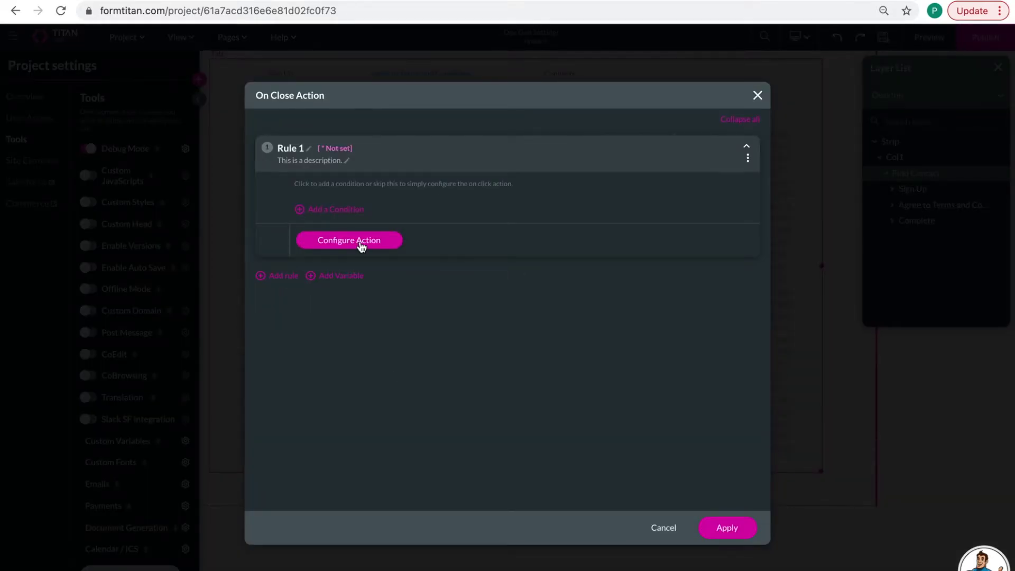
- Give Rule 1 a Tab interactivity action moving Find Contact to its Next Tab
left_click(360, 245)
left_click(398, 272)
left_click(524, 271)
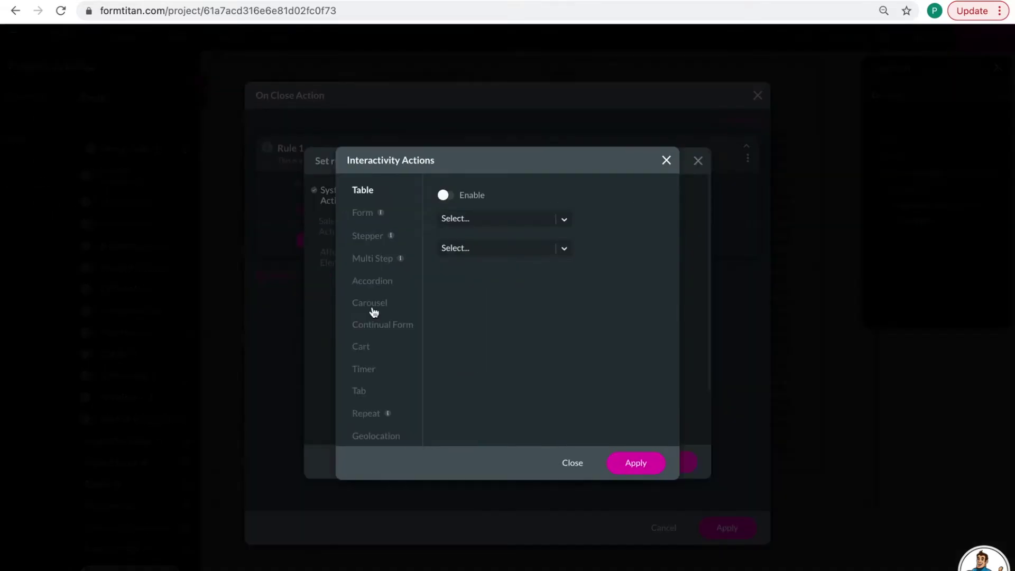
left_click(360, 390)
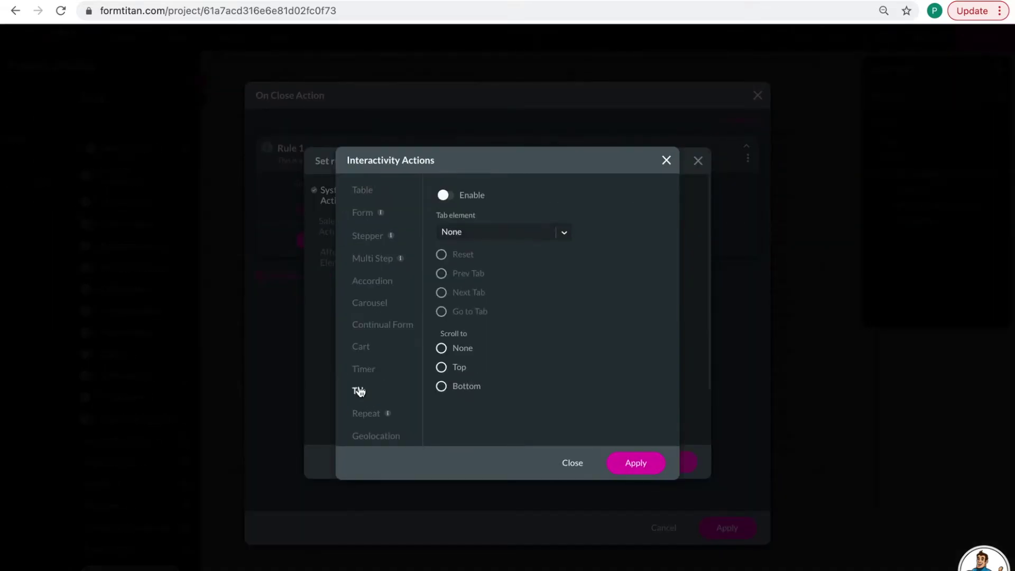
left_click(447, 197)
left_click(509, 236)
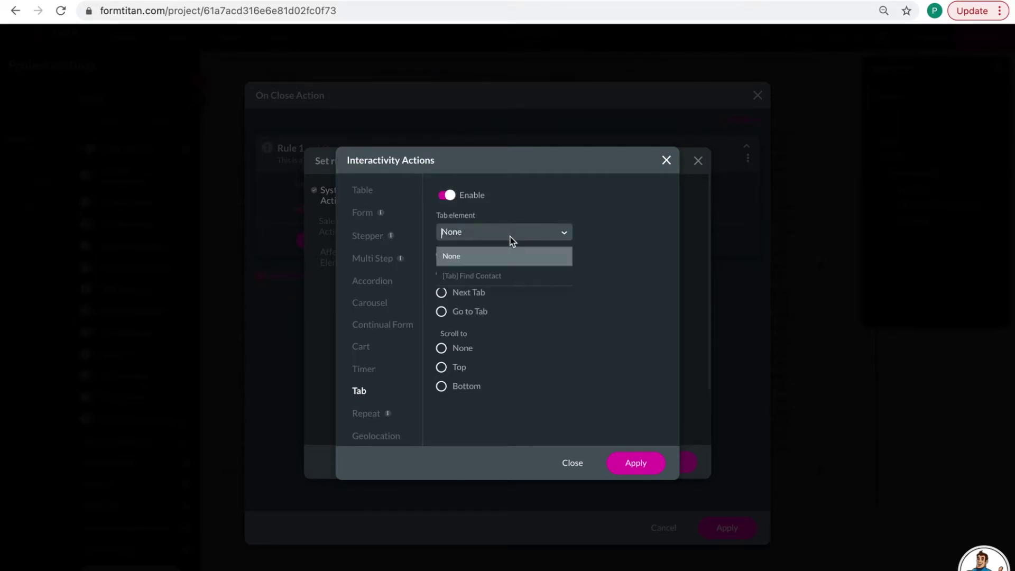
left_click(510, 276)
left_click(441, 293)
left_click(636, 463)
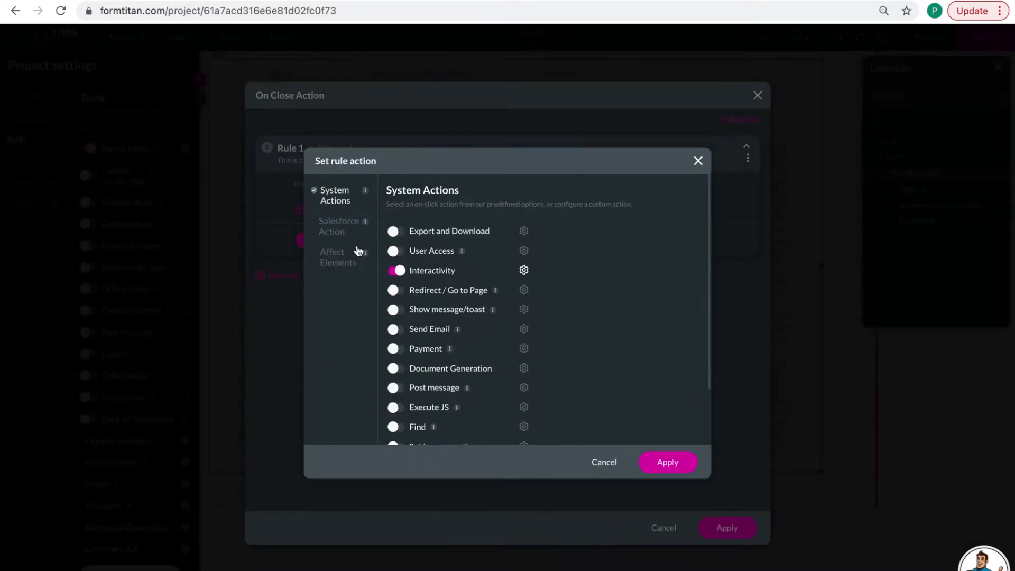
- Start a new Salesforce Push integration for the rule and choose the Contact object
left_click(340, 229)
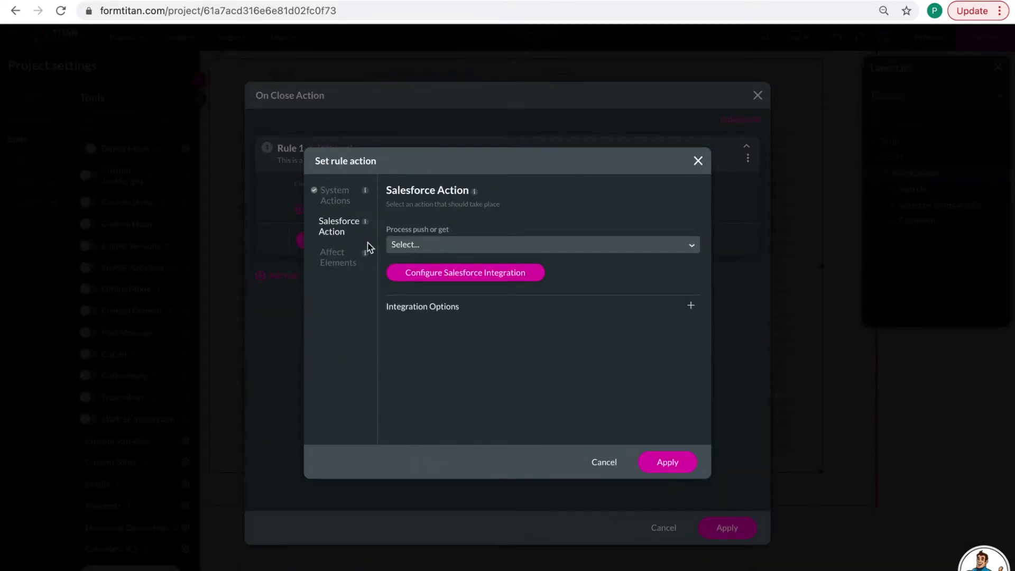
left_click(458, 276)
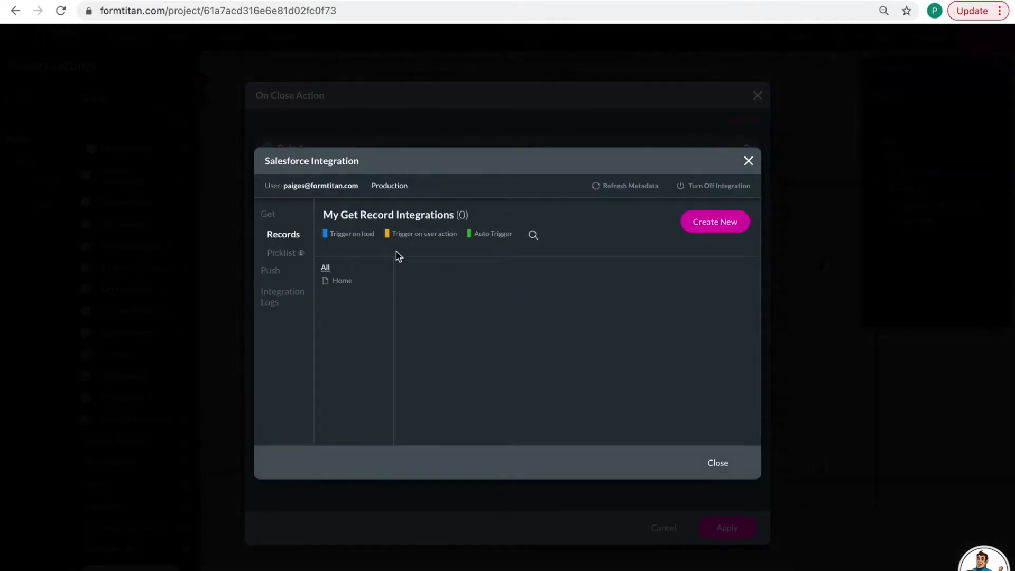
left_click(273, 272)
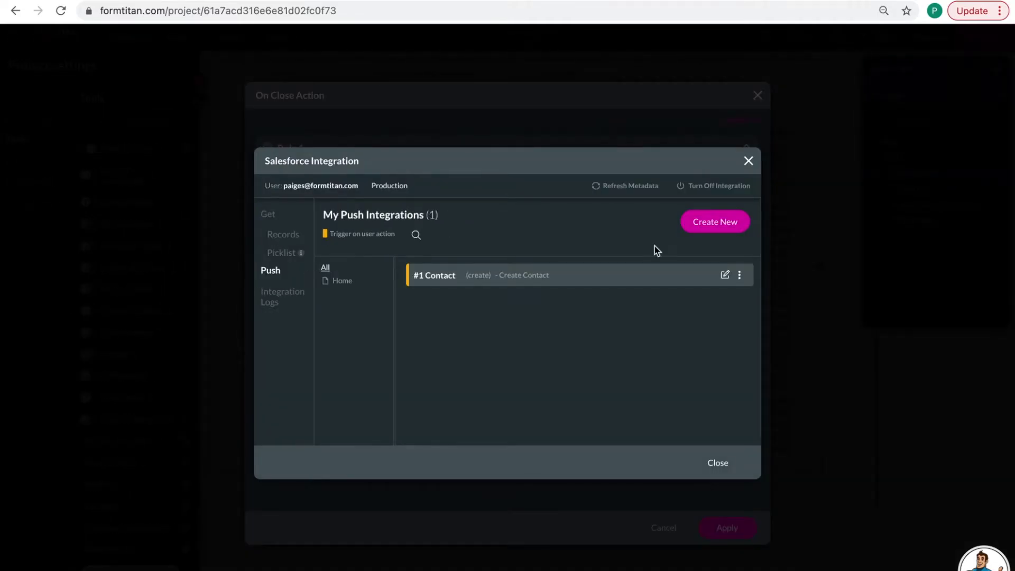
left_click(714, 222)
left_click(407, 167)
- Set the push to update Salesforce Contact records, described 'Update Contact'
type("contact")
left_click(416, 253)
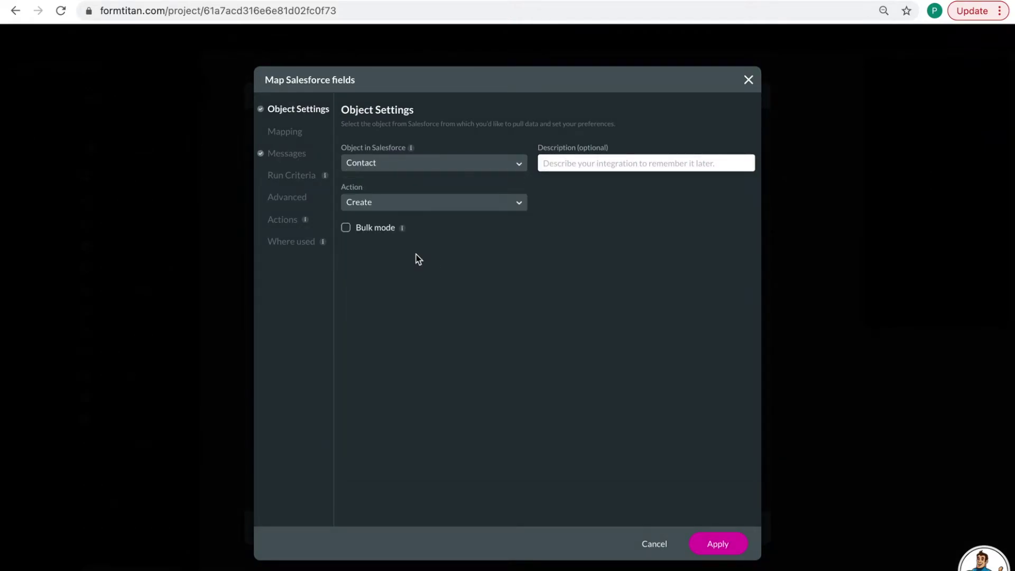
left_click(571, 159)
type("Upd")
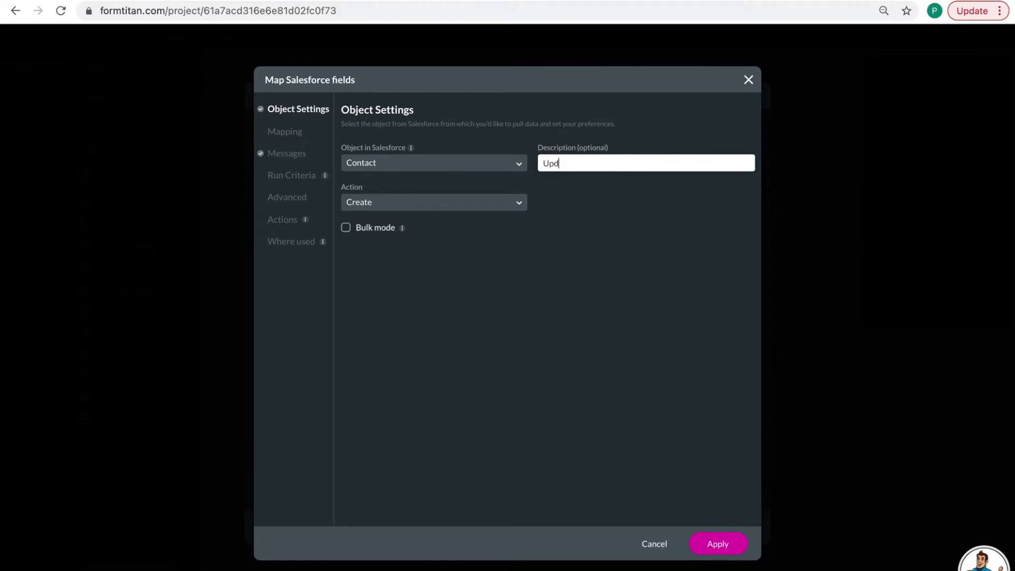
type("ate Contact")
left_click(410, 209)
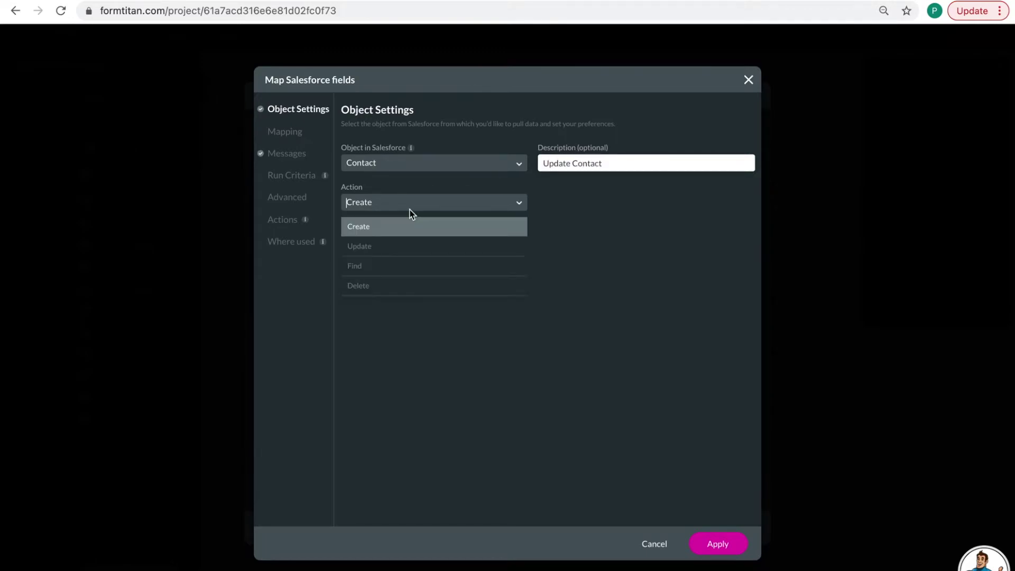
left_click(402, 247)
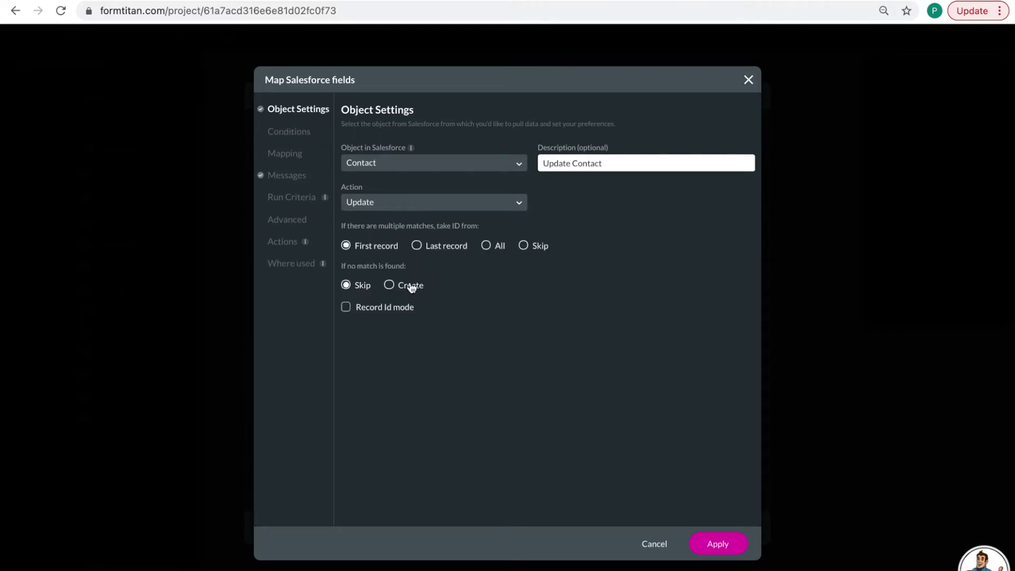
- Match records where Contact ID equals the contactid parameter
left_click(283, 133)
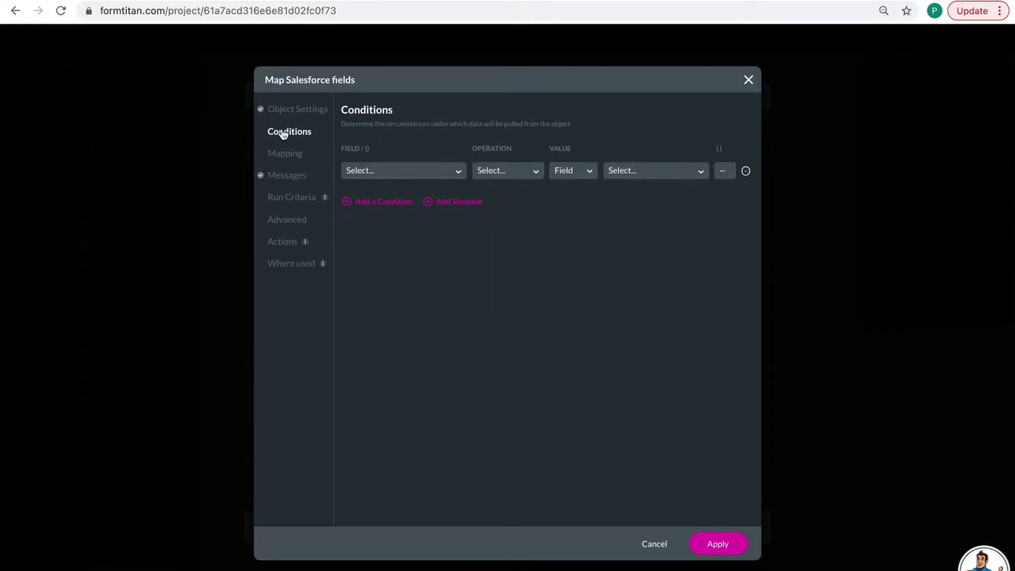
left_click(396, 172)
type("conta")
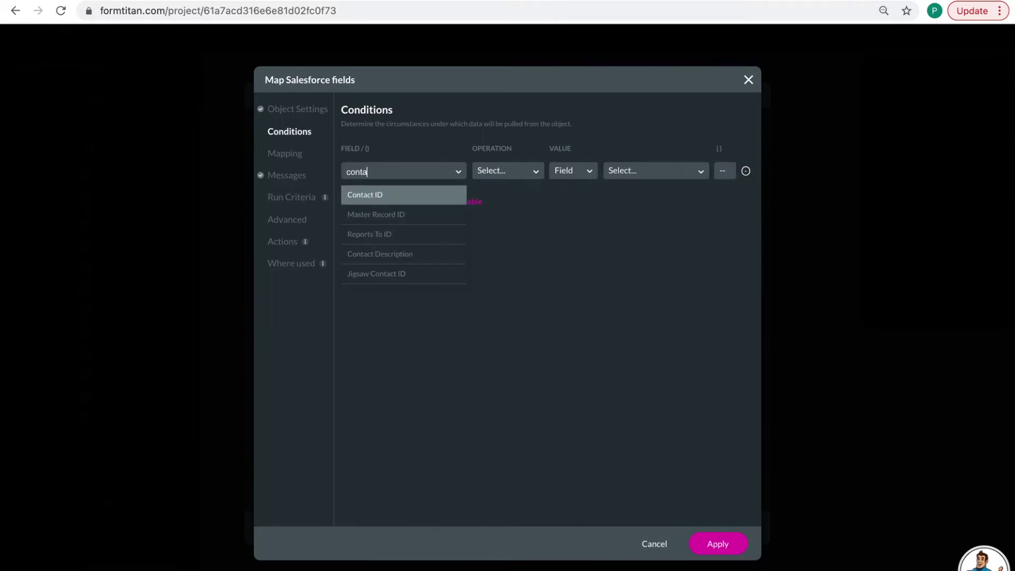
left_click(405, 198)
left_click(503, 167)
type("eq")
left_click(516, 195)
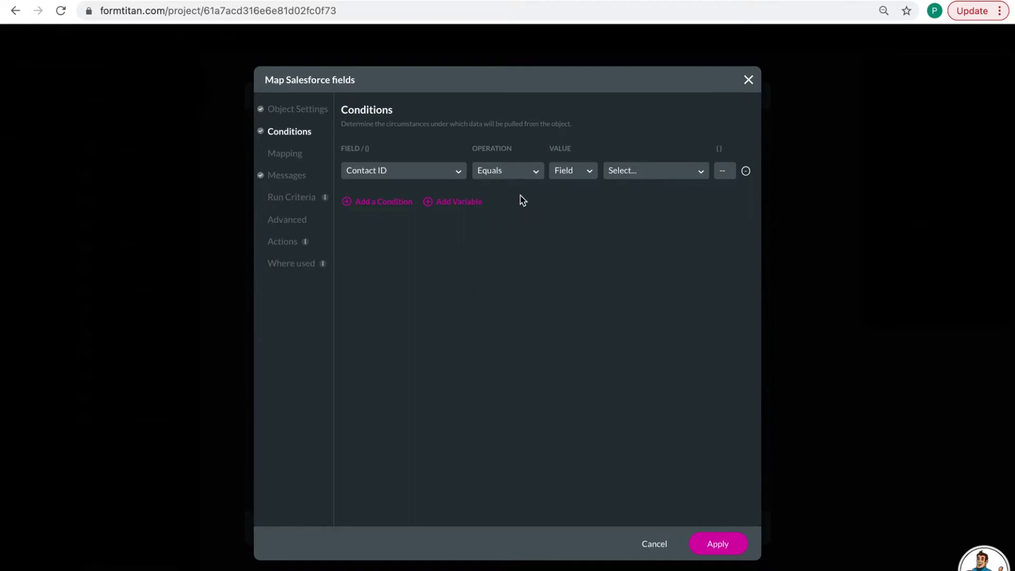
left_click(616, 178)
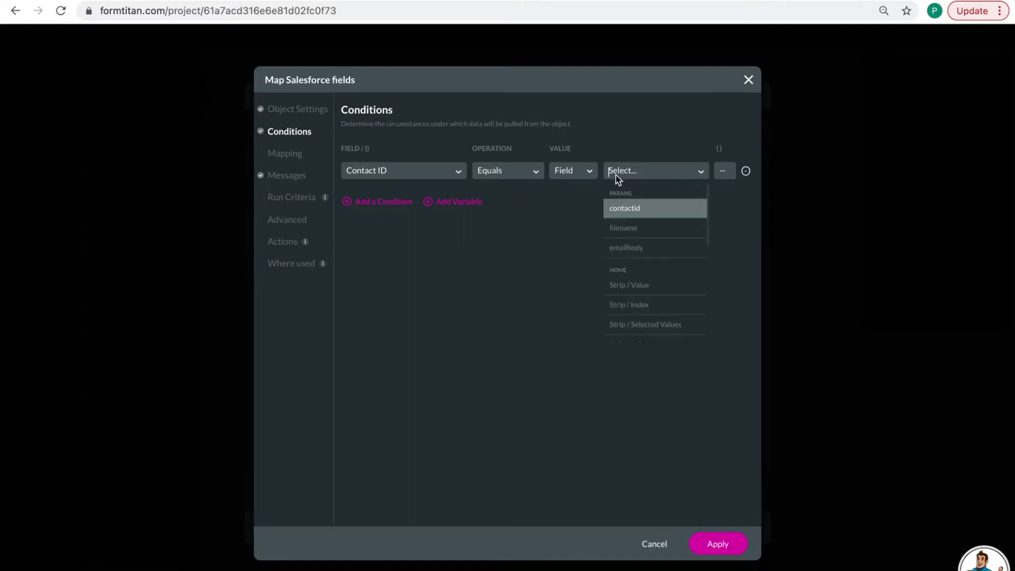
left_click(633, 214)
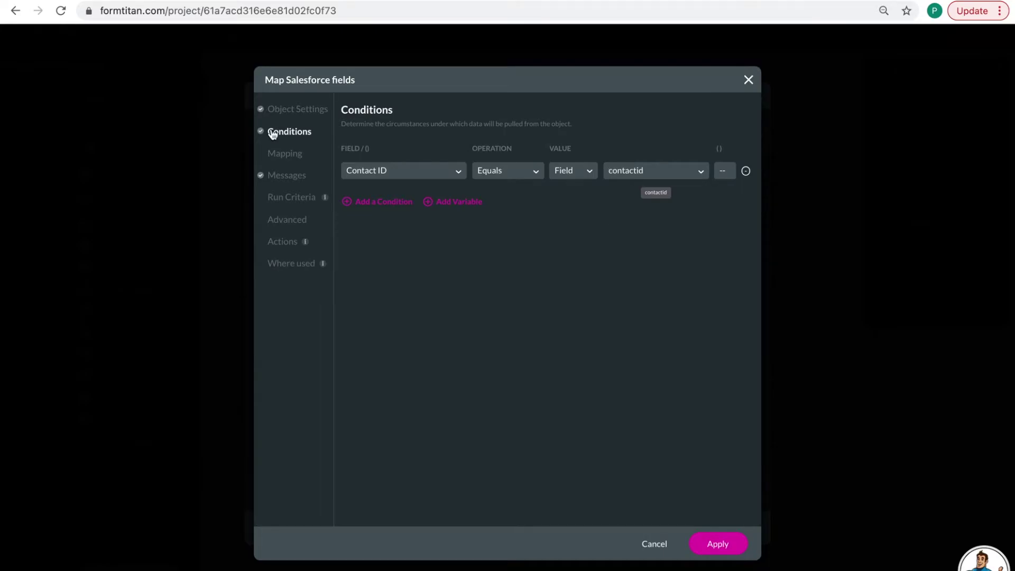
- Map the Salesforce Last Name field to the form's Last Name element
left_click(280, 154)
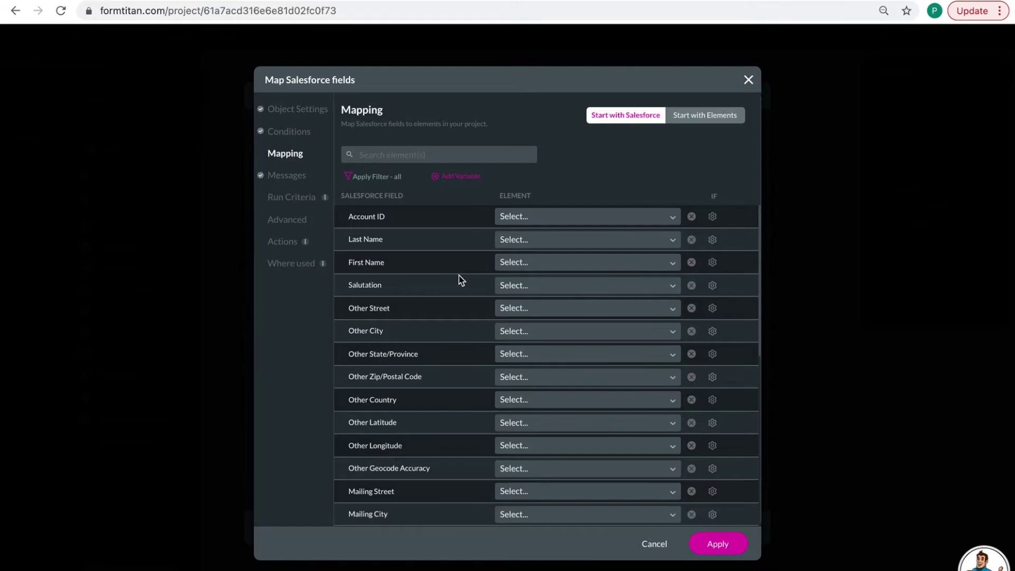
scroll(460, 279, "down", 5)
scroll(459, 275, "down", 5)
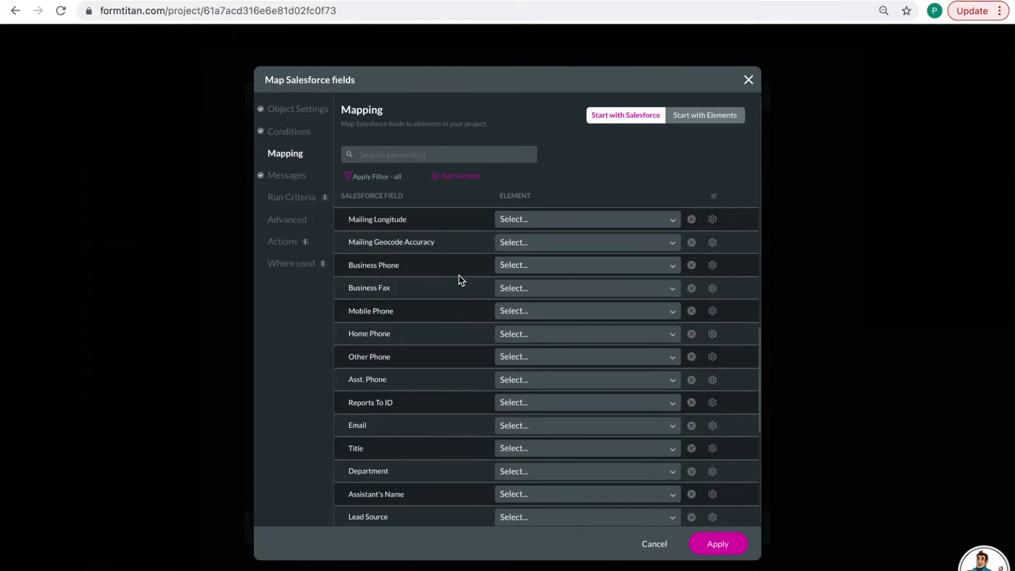
scroll(458, 275, "up", 8)
scroll(459, 275, "up", 2)
left_click(415, 154)
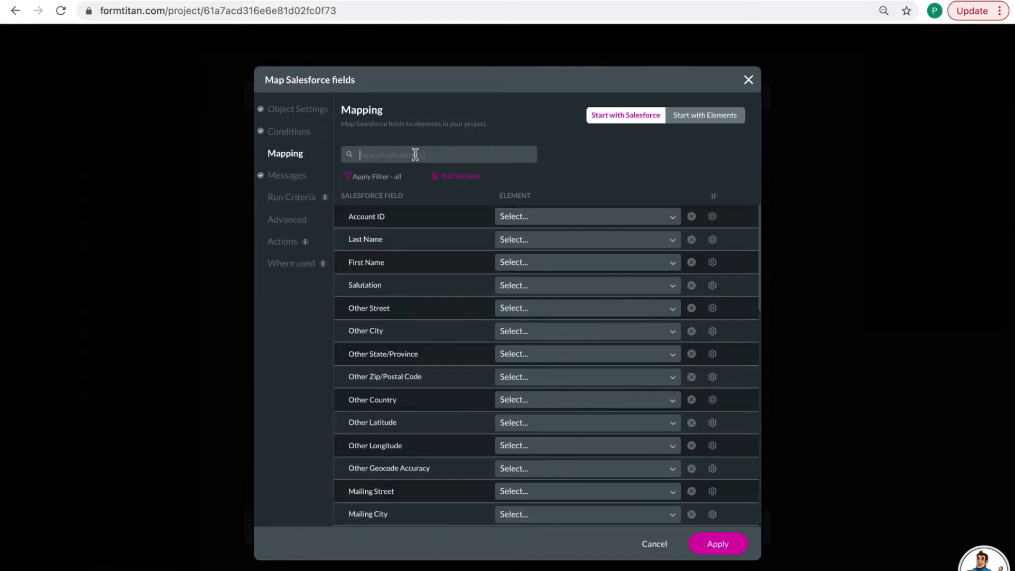
type("Last")
left_click(527, 216)
type("last")
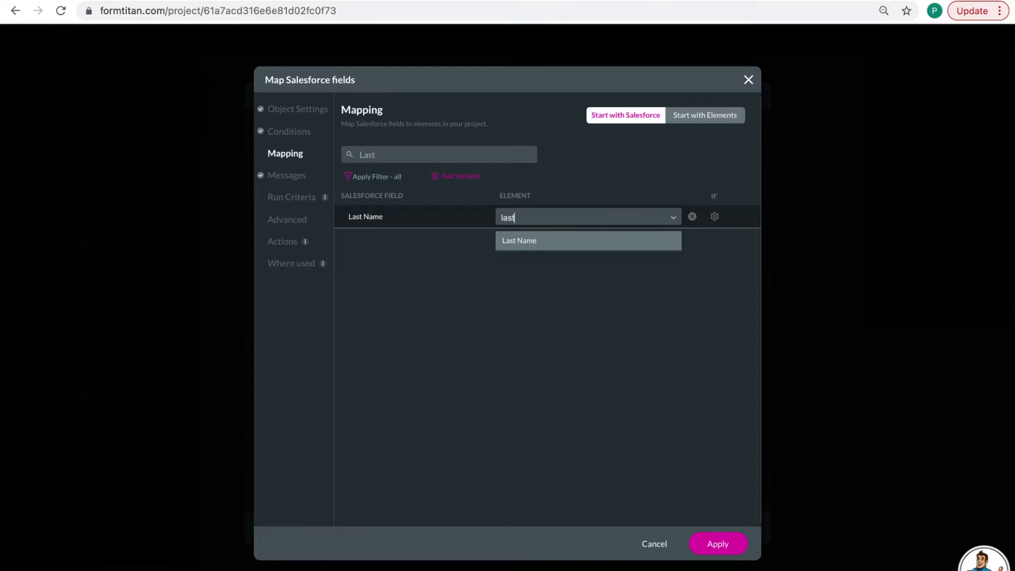
left_click(534, 243)
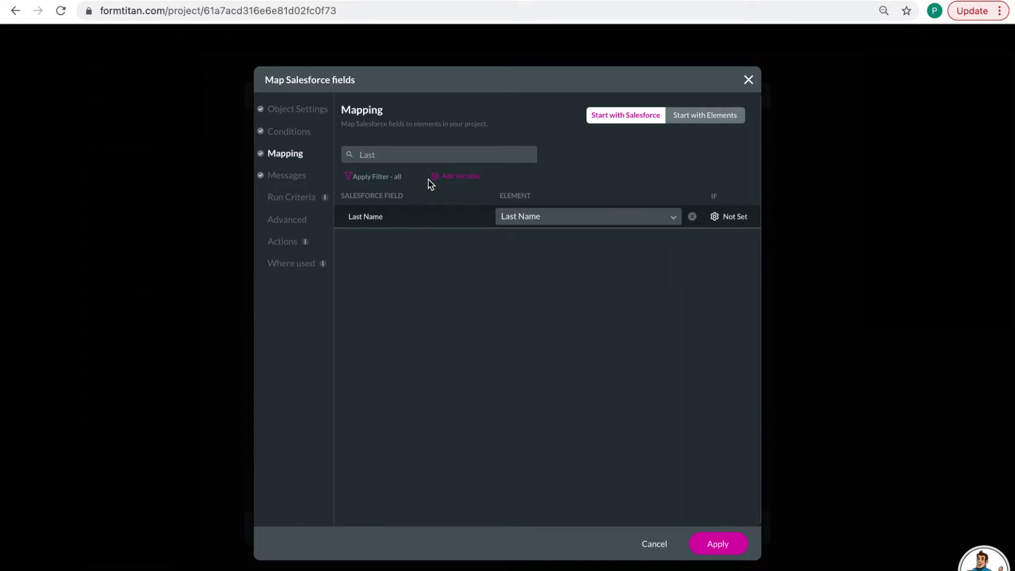
- Map Salesforce First Name to First Name and Birthdate to the DOB element
key("BackSpace")
key("BackSpace")
key("BackSpace")
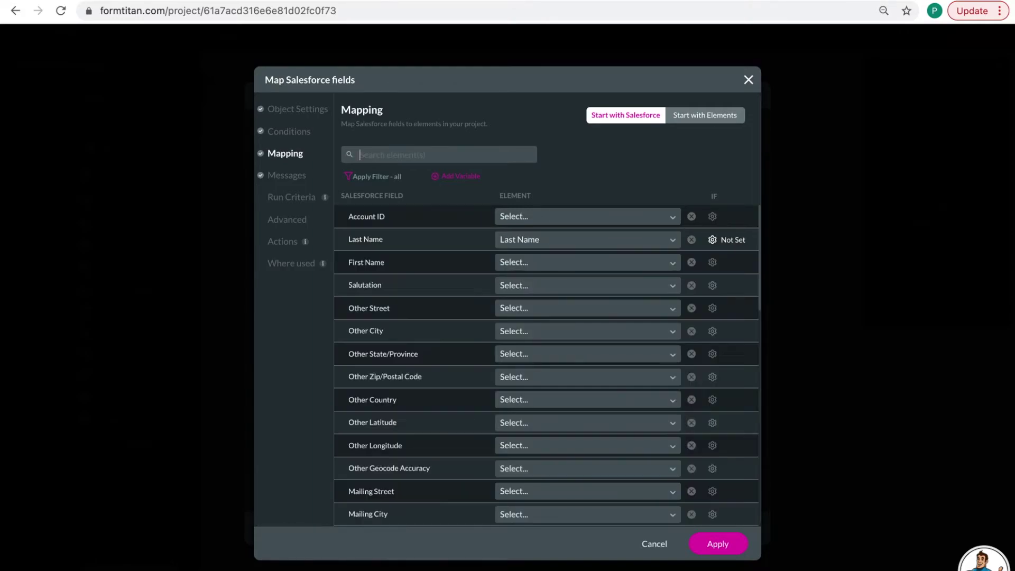
type("First")
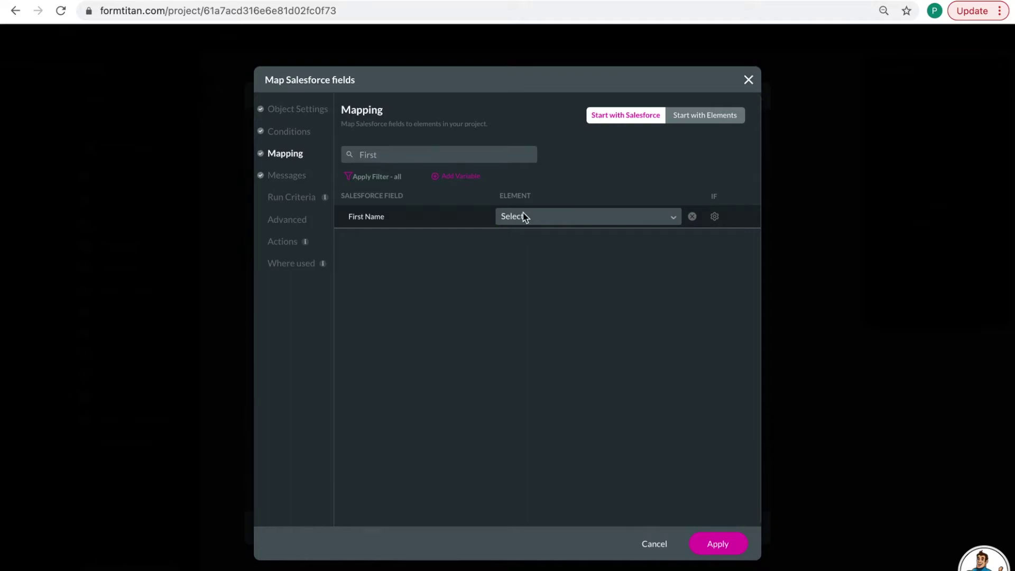
left_click(524, 216)
scroll(544, 349, "down", 1)
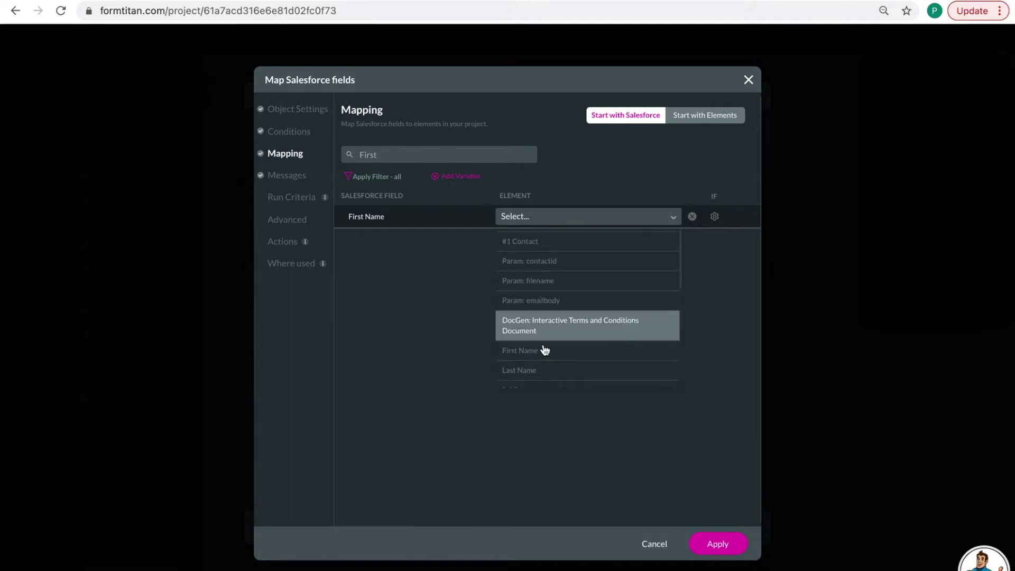
left_click(555, 352)
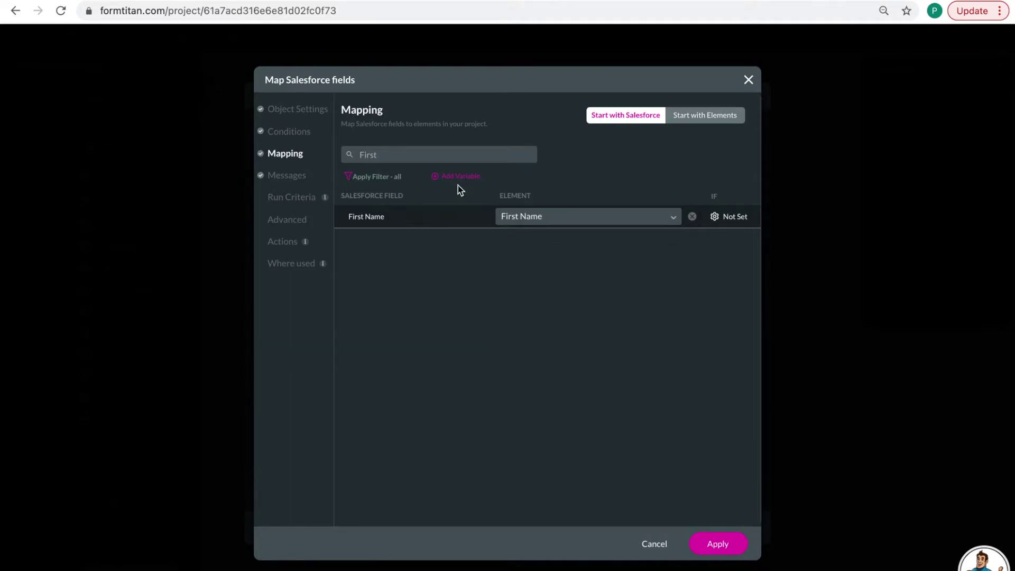
left_click(404, 157)
key("BackSpace")
key("BackSpace")
key("BackSpace")
key("BackSpace")
key("BackSpace")
type("Date")
left_click(528, 217)
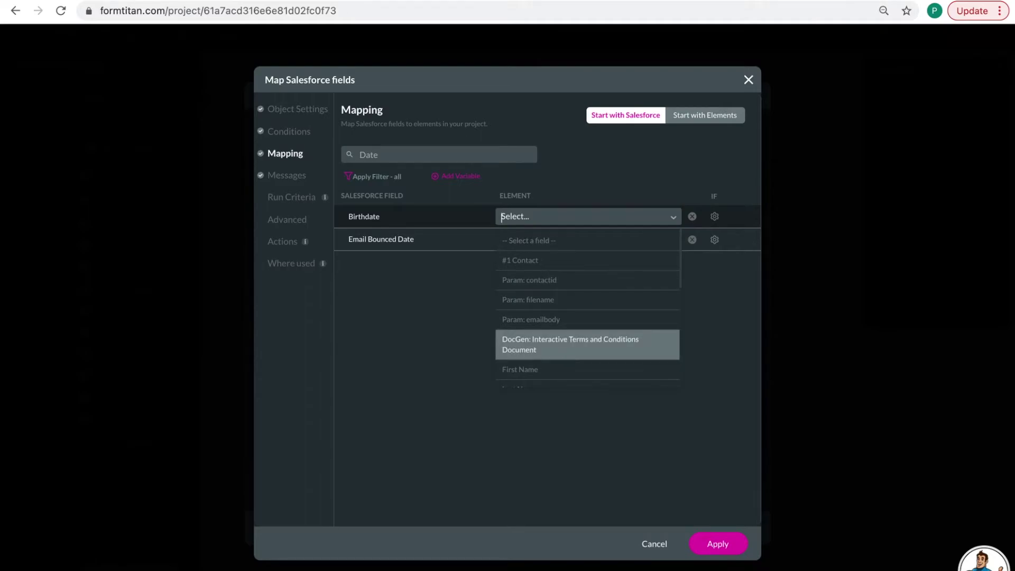
type("do")
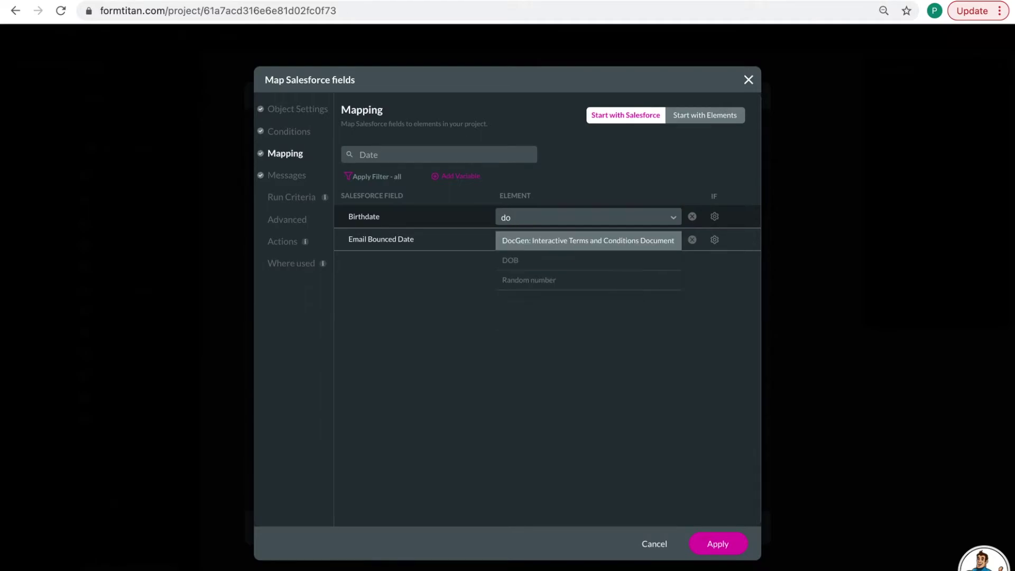
left_click(528, 260)
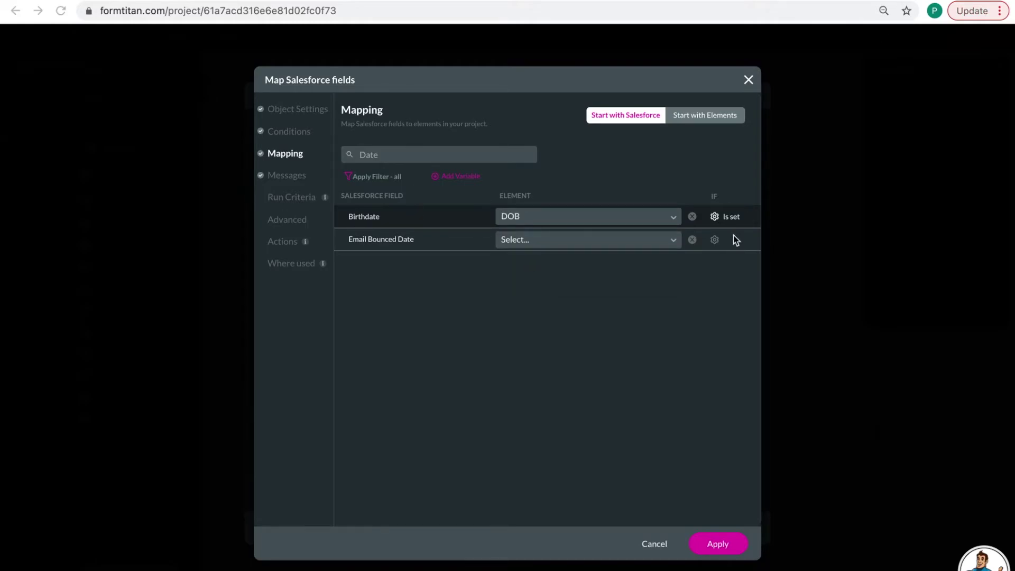
- Clear the Salesforce field search so every field is listed again
left_click(383, 154)
key("BackSpace")
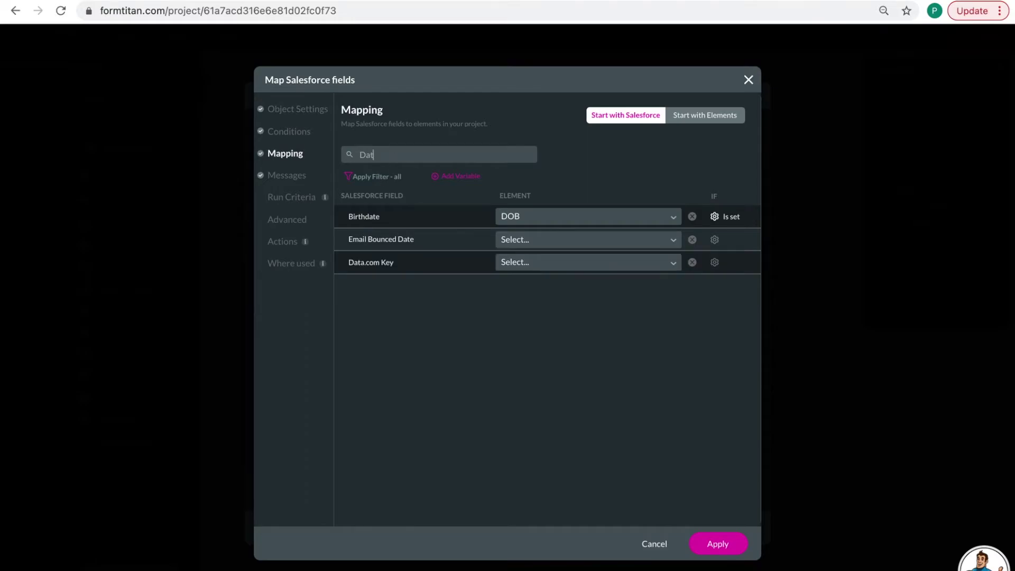
key("BackSpace")
key("BackSpace")
key("BackSpace")
type("ag")
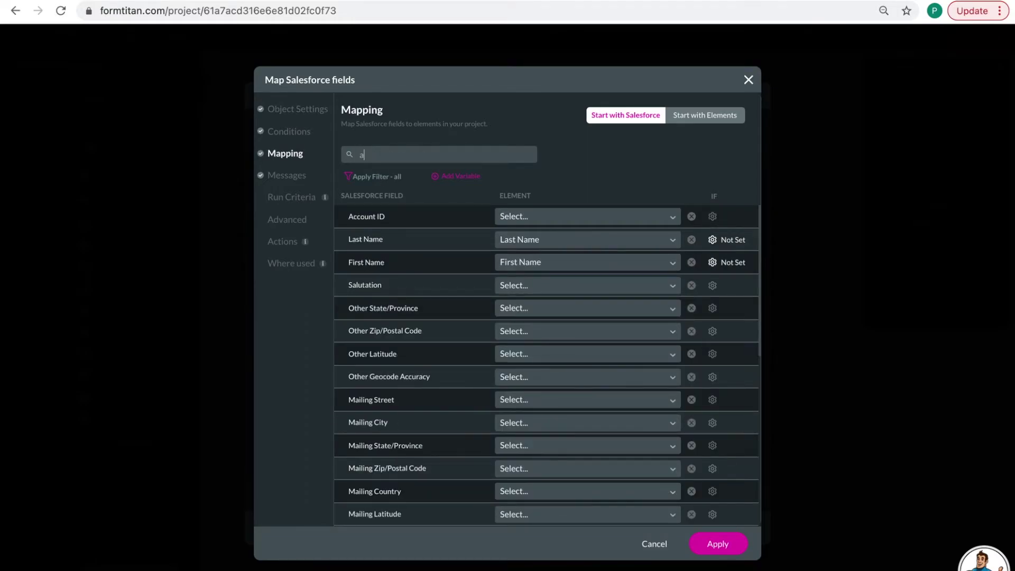
key("BackSpace")
key("BackSpace")
type("ch")
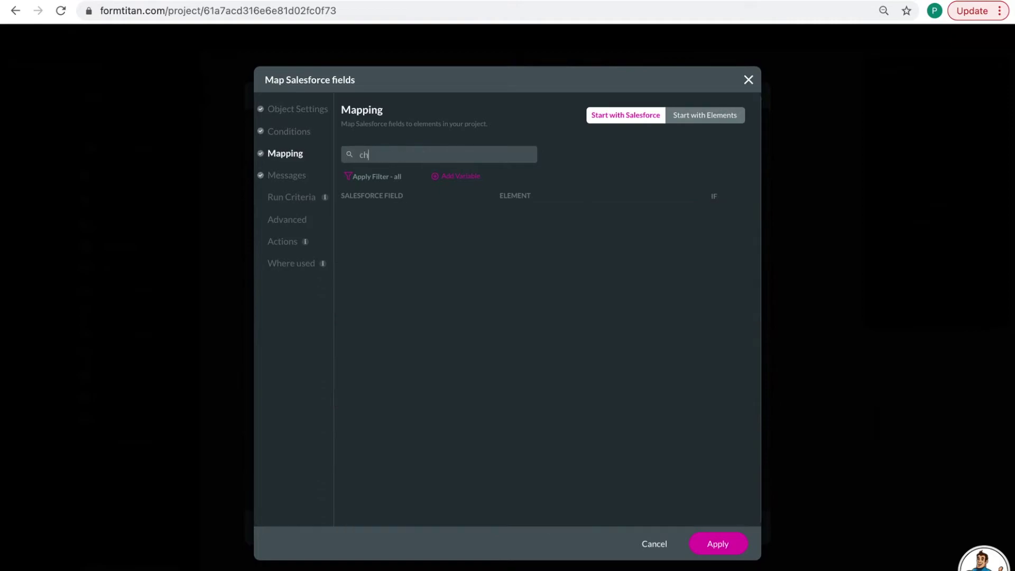
key("BackSpace")
key("BackSpace")
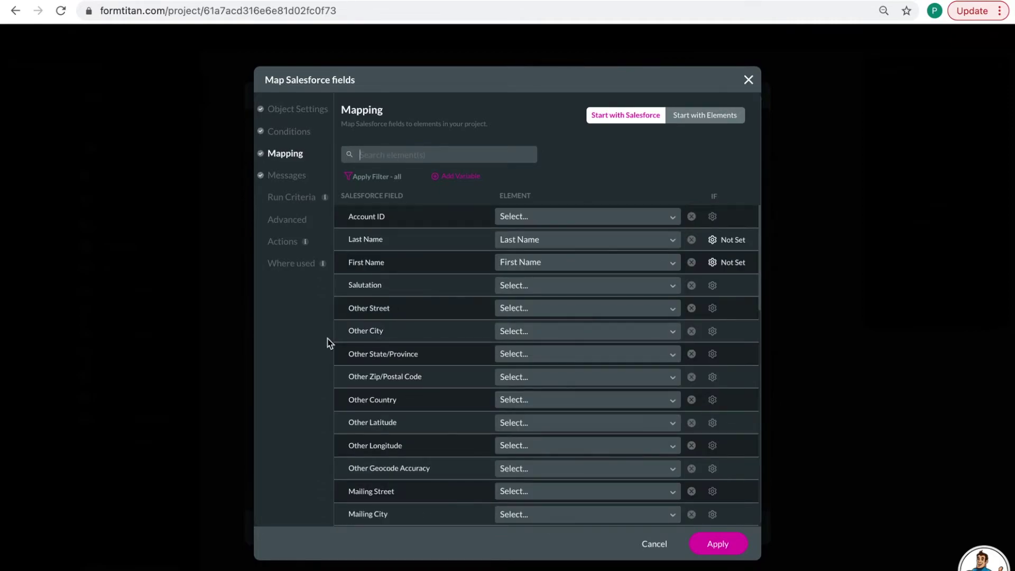
- Review the Contact mappings by form element, leaving Agree to Terms unmapped, and apply them
left_click(687, 117)
scroll(474, 365, "down", 4)
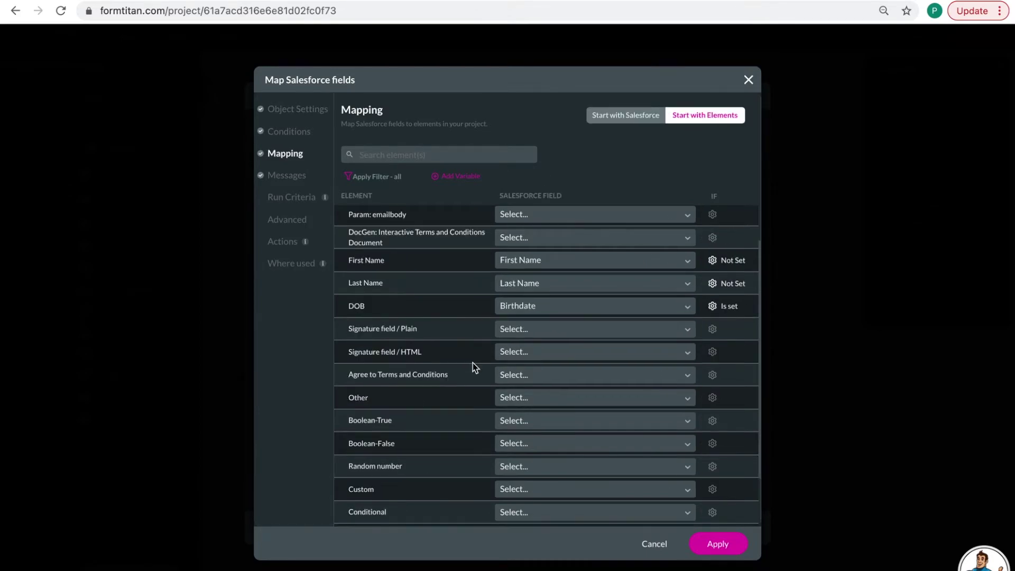
scroll(473, 363, "down", 1)
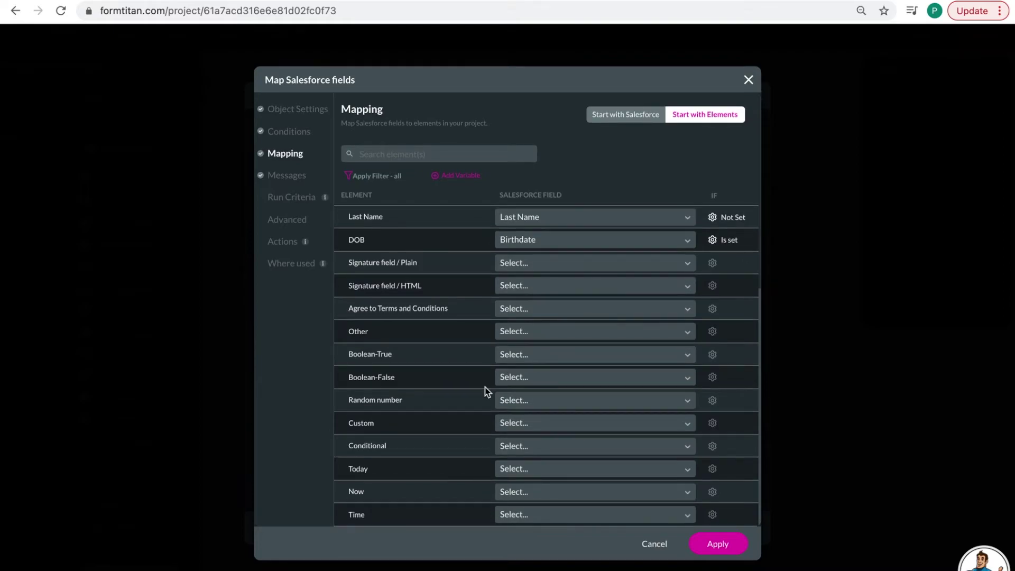
left_click(514, 309)
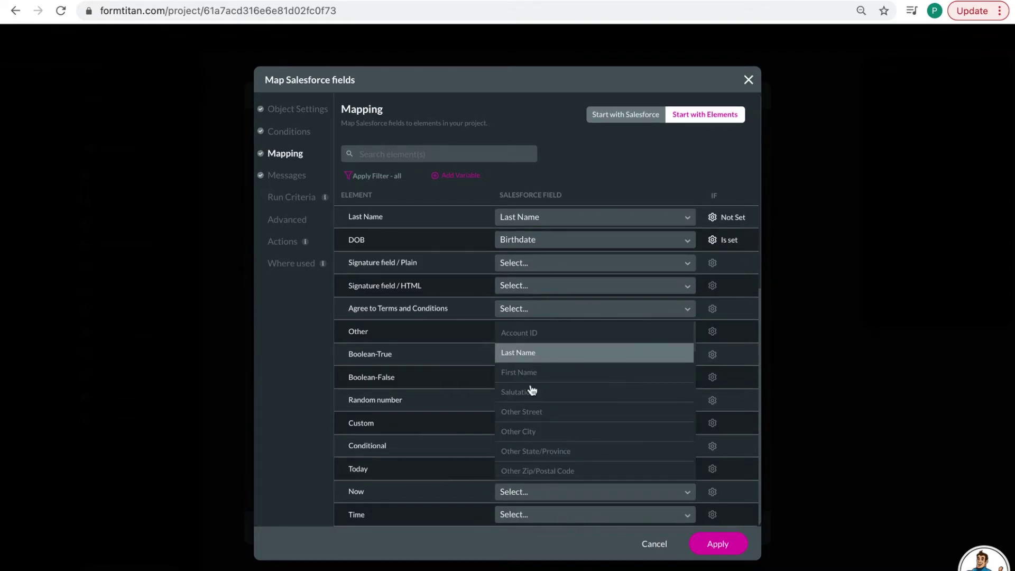
left_click(486, 315)
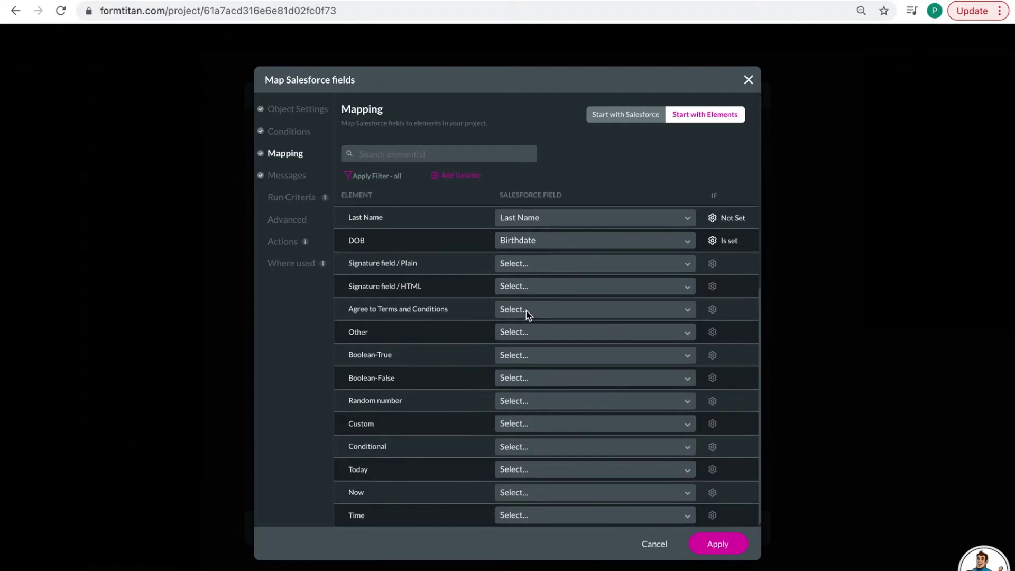
scroll(525, 311, "up", 1)
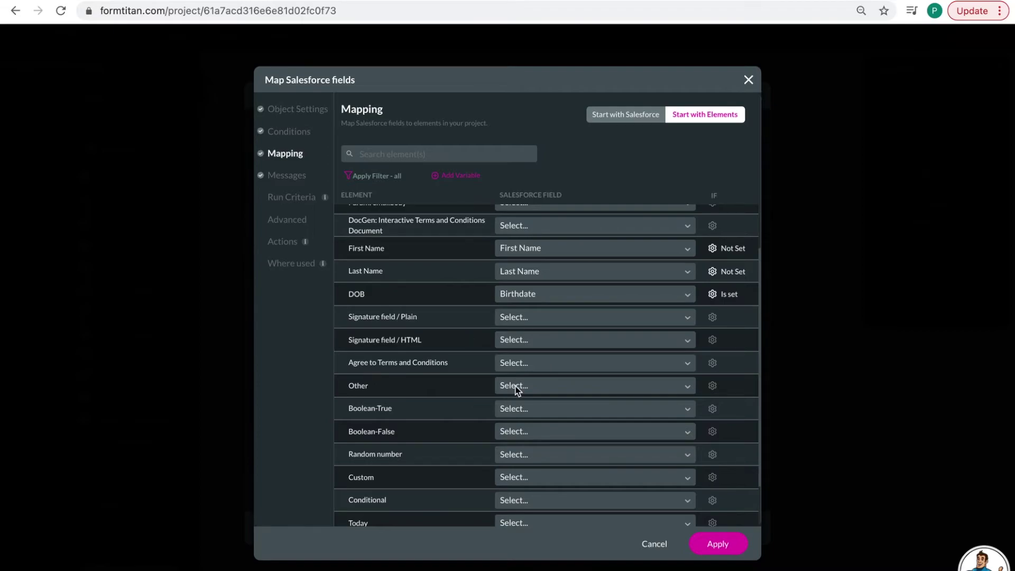
scroll(491, 277, "up", 2)
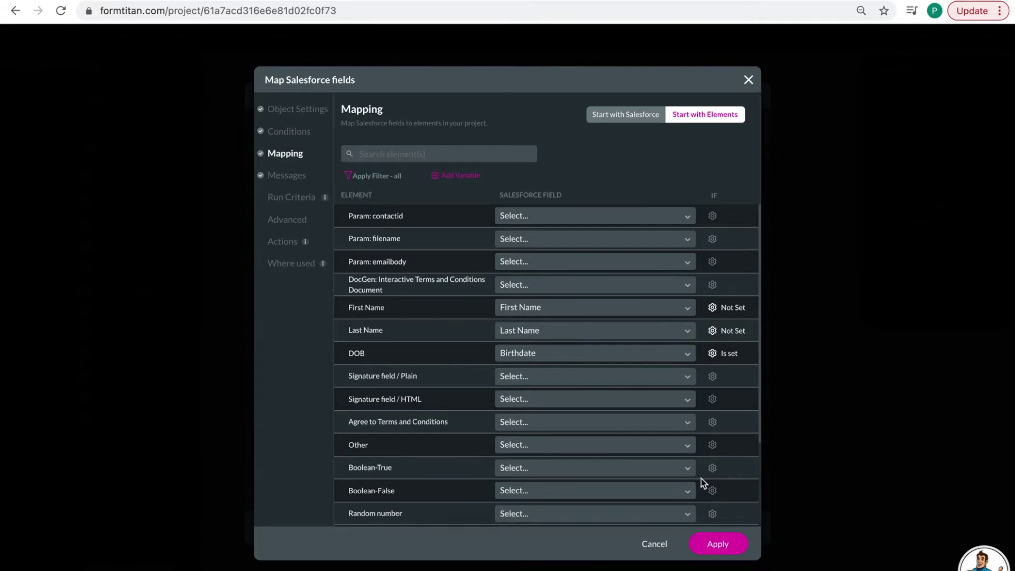
left_click(718, 544)
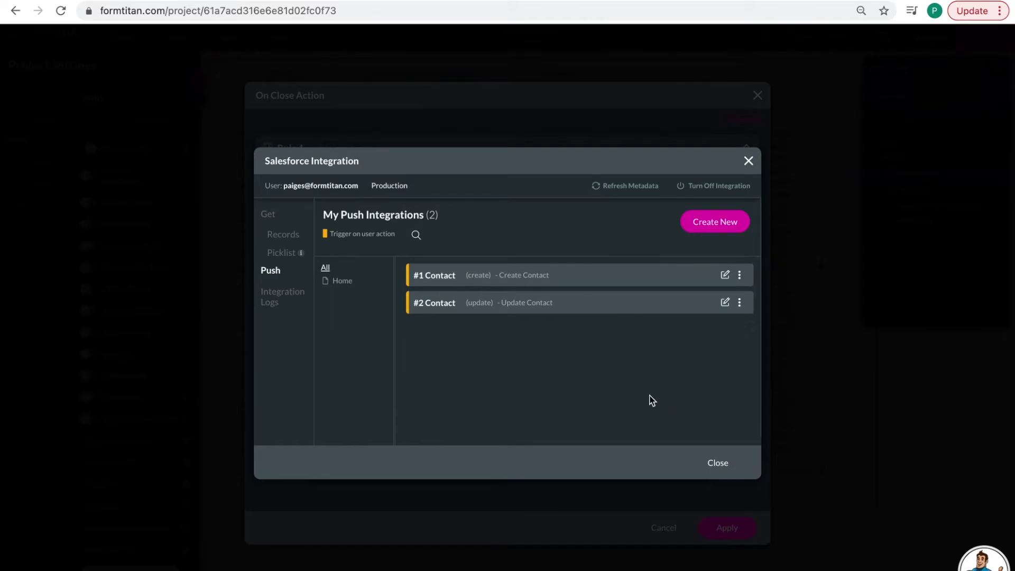
- Create a new push integration to the Salesforce Files object, described 'Push Document'
left_click(717, 222)
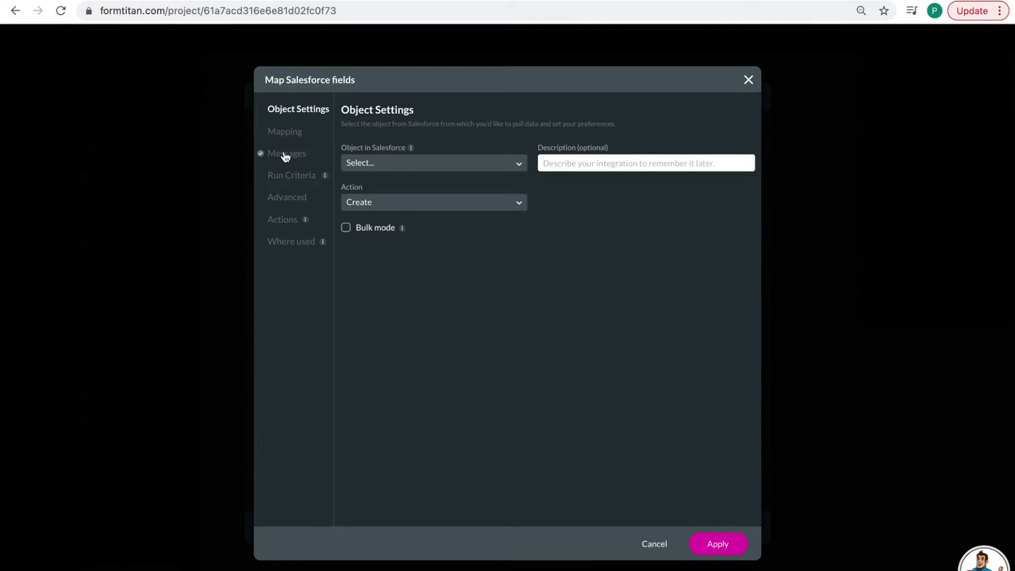
left_click(373, 165)
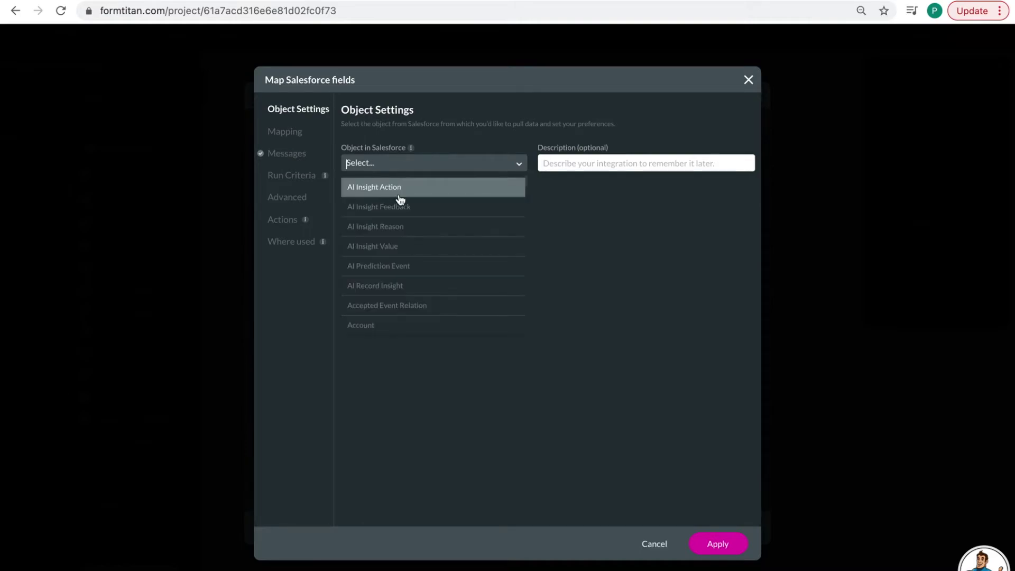
type("files")
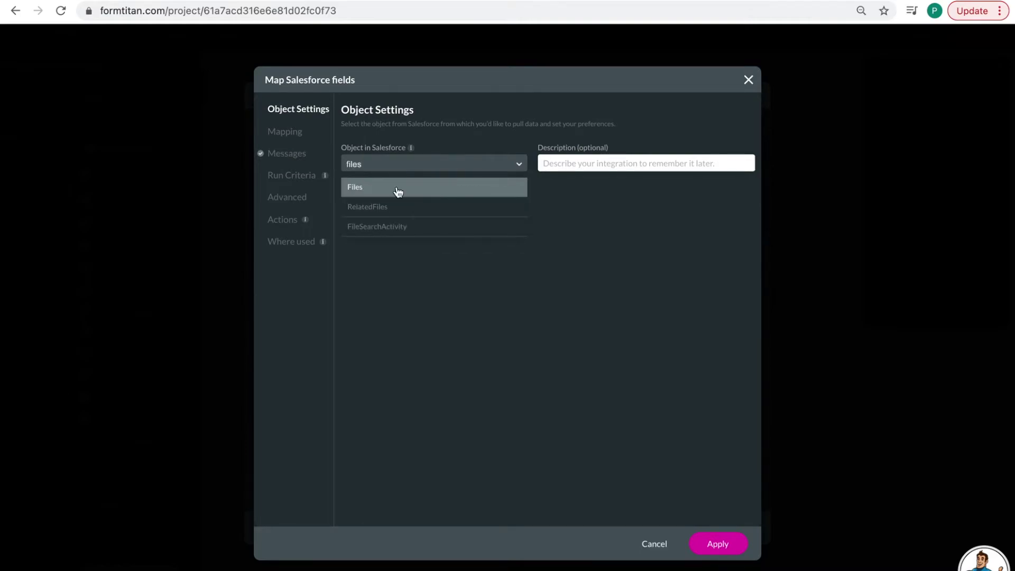
left_click(398, 191)
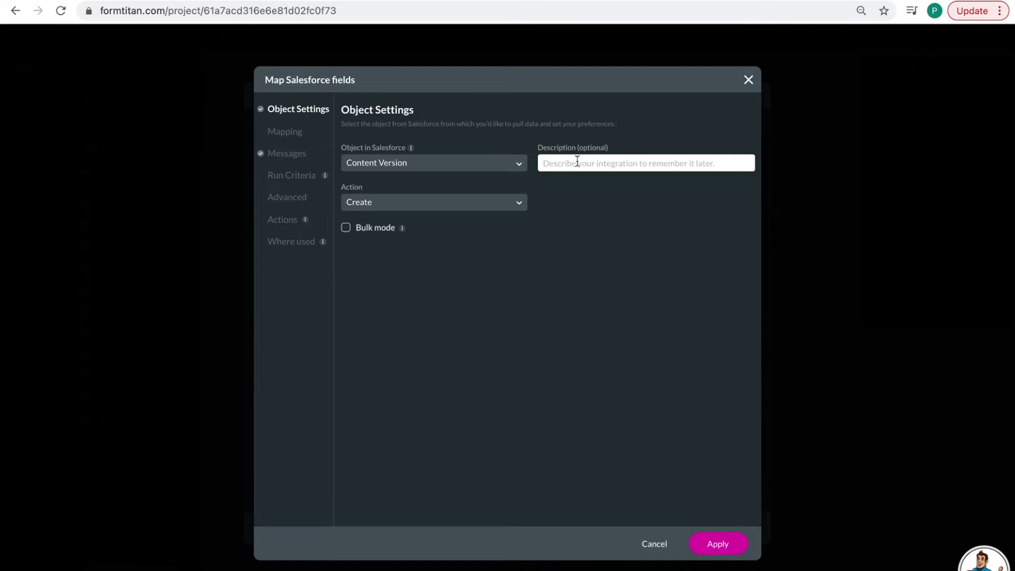
type("Push Document")
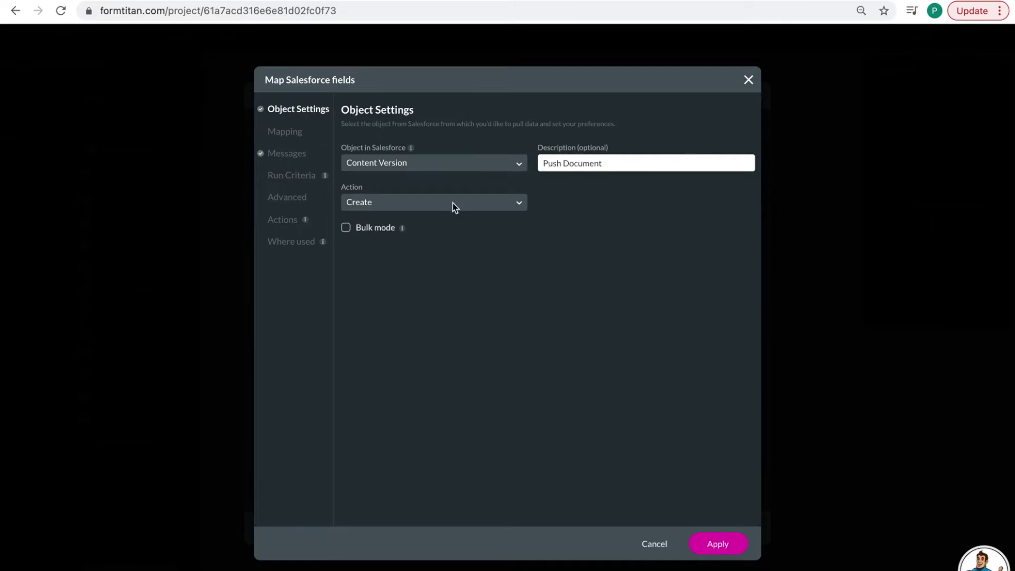
left_click(283, 135)
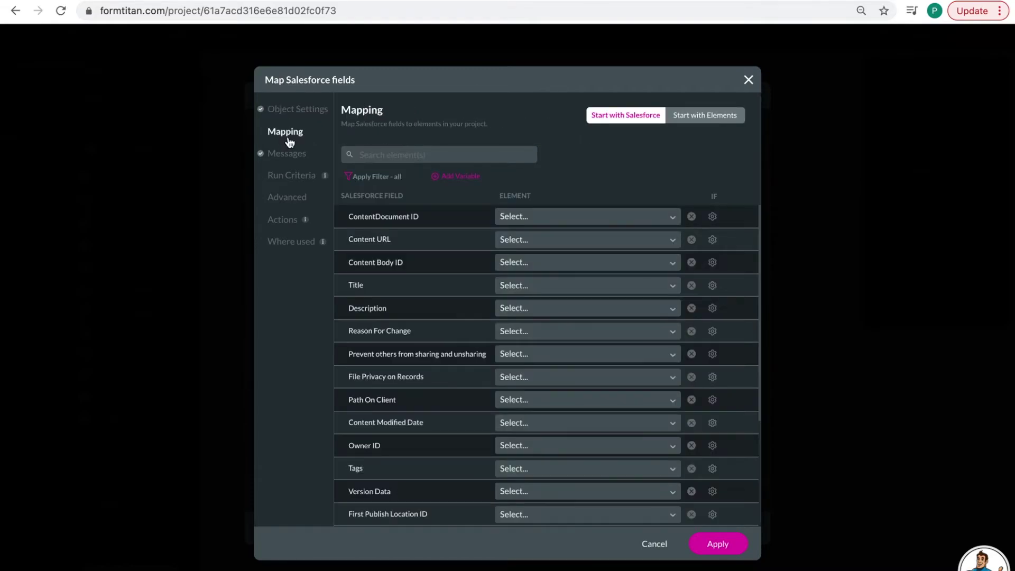
- Give Title a custom Other value of 'Terms and Conditions'
left_click(529, 286)
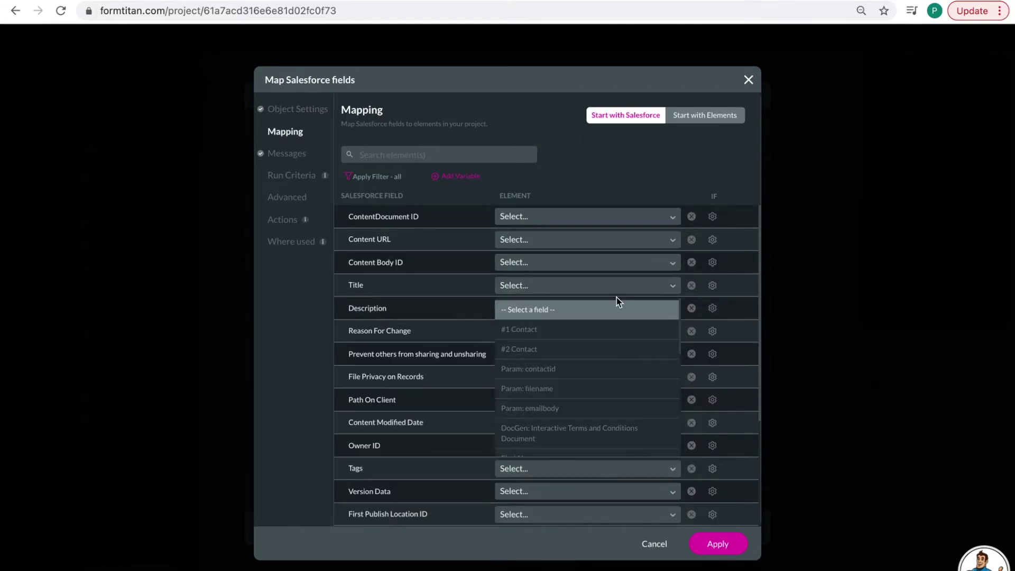
type("c")
scroll(553, 343, "down", 2)
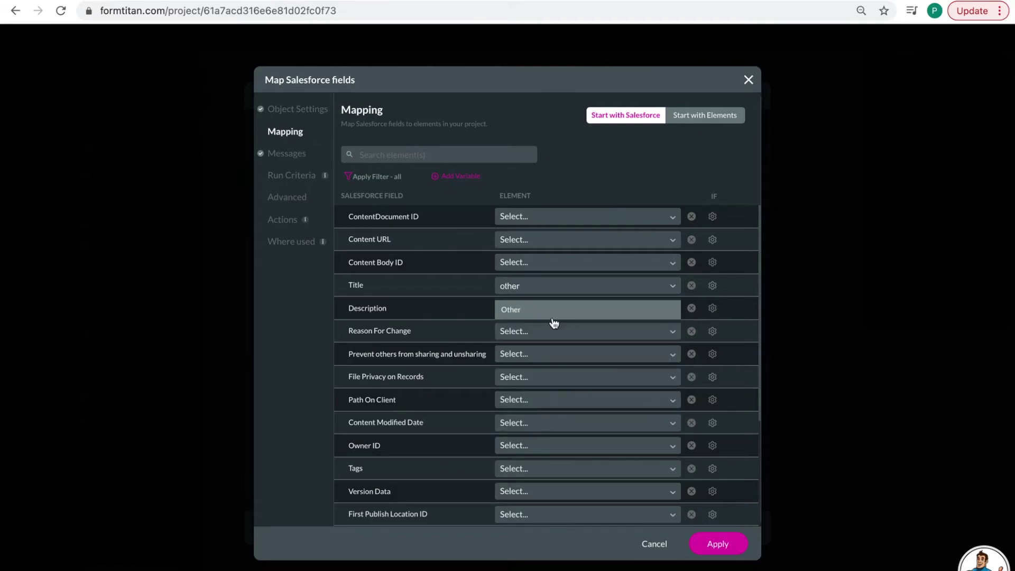
left_click(553, 318)
type("Terms")
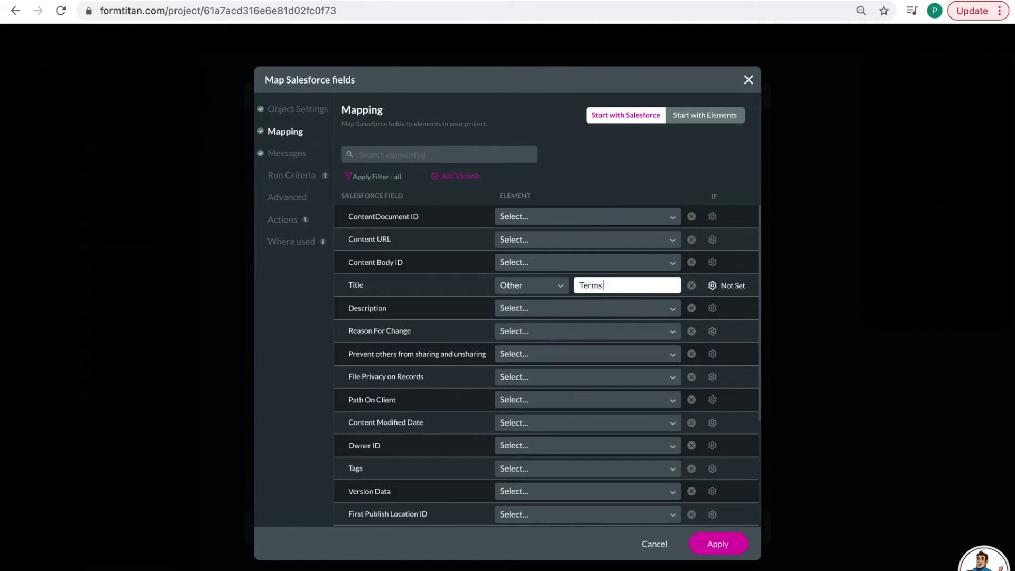
type(" and Conditions")
- Map Version Data to the DocGen terms document and First Publish Location ID to Param: contactid, then apply
scroll(574, 365, "down", 3)
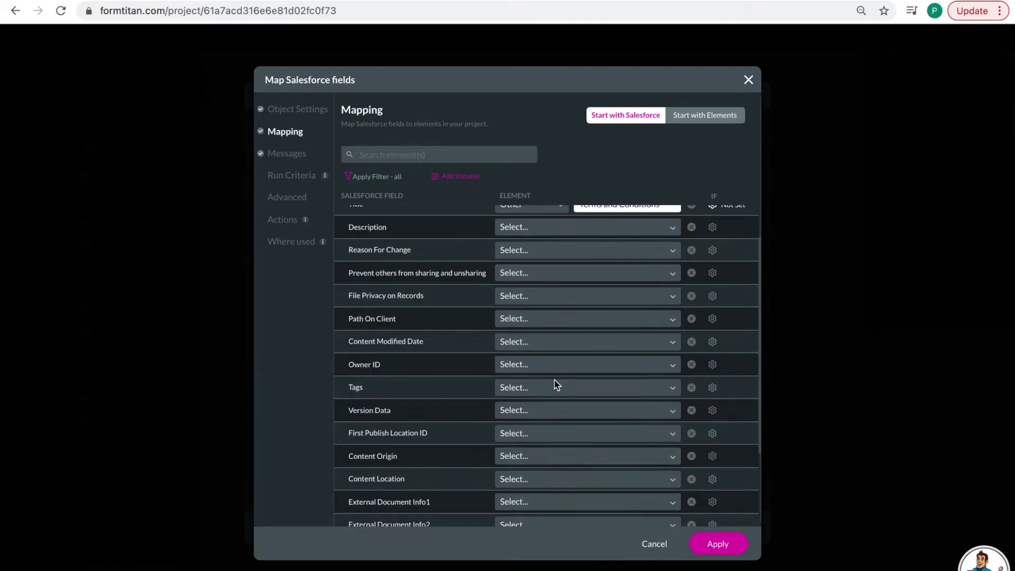
left_click(548, 410)
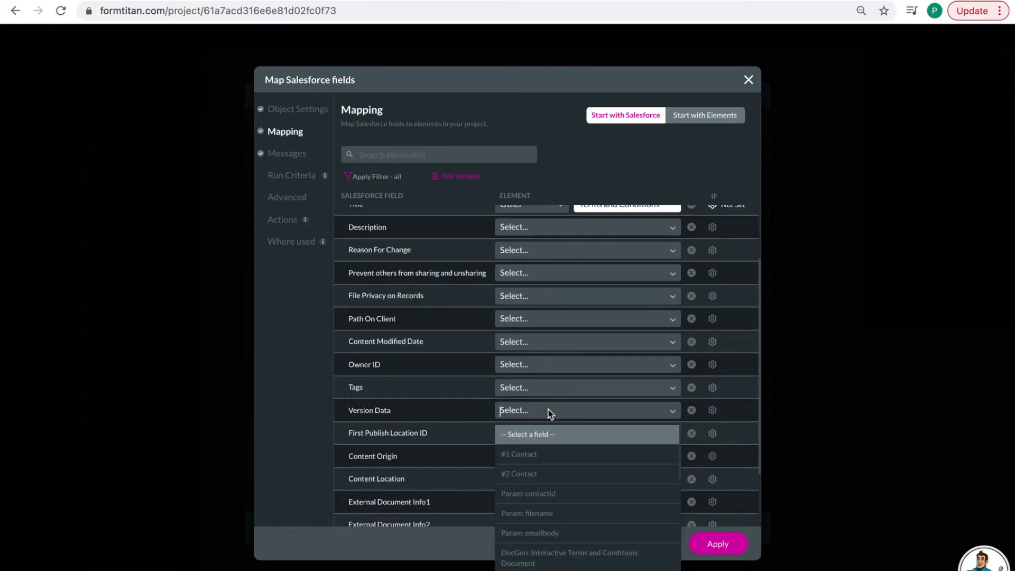
type("doc")
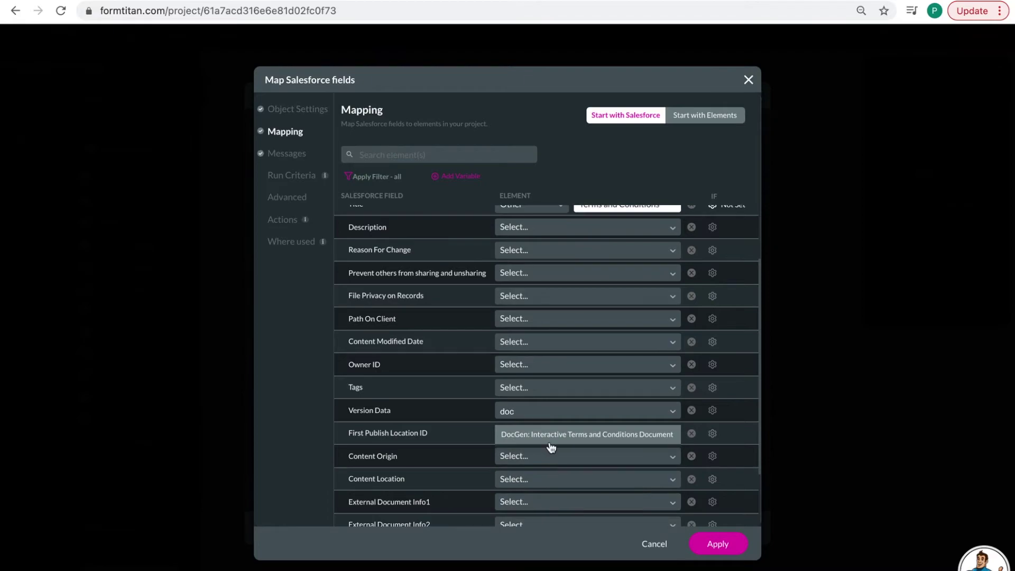
left_click(550, 436)
scroll(533, 417, "down", 1)
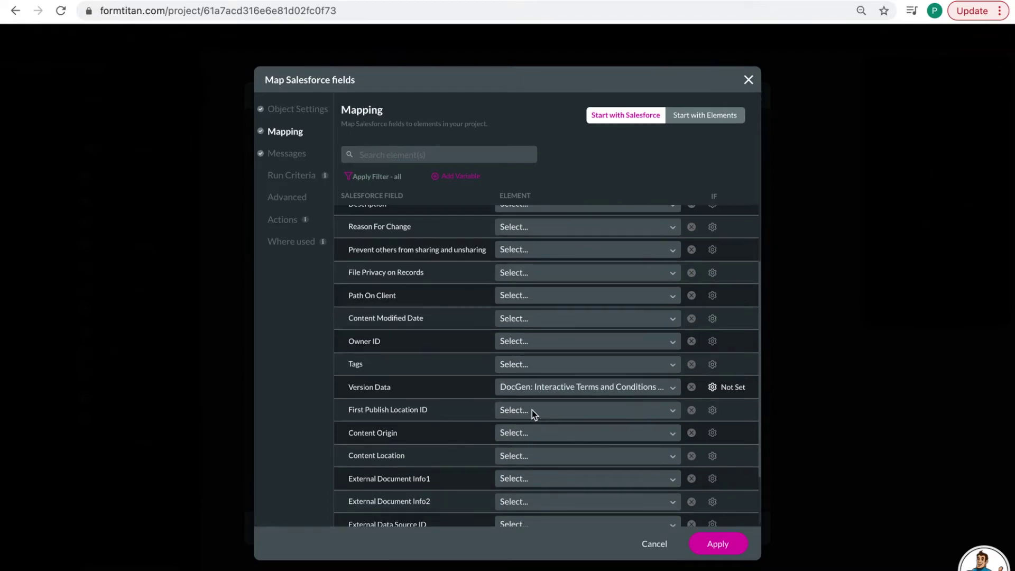
left_click(532, 410)
type("co")
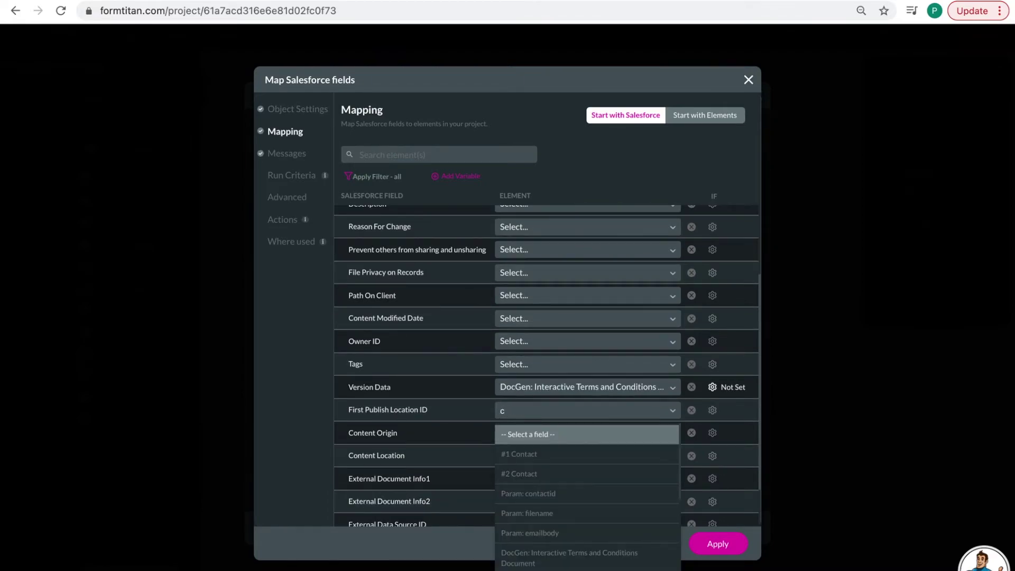
left_click(540, 474)
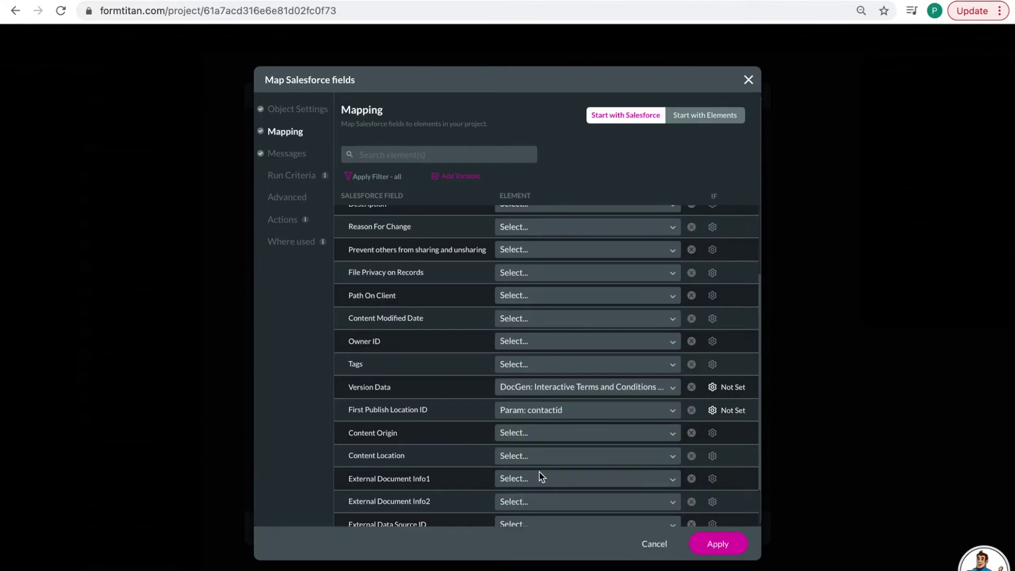
scroll(581, 462, "down", 2)
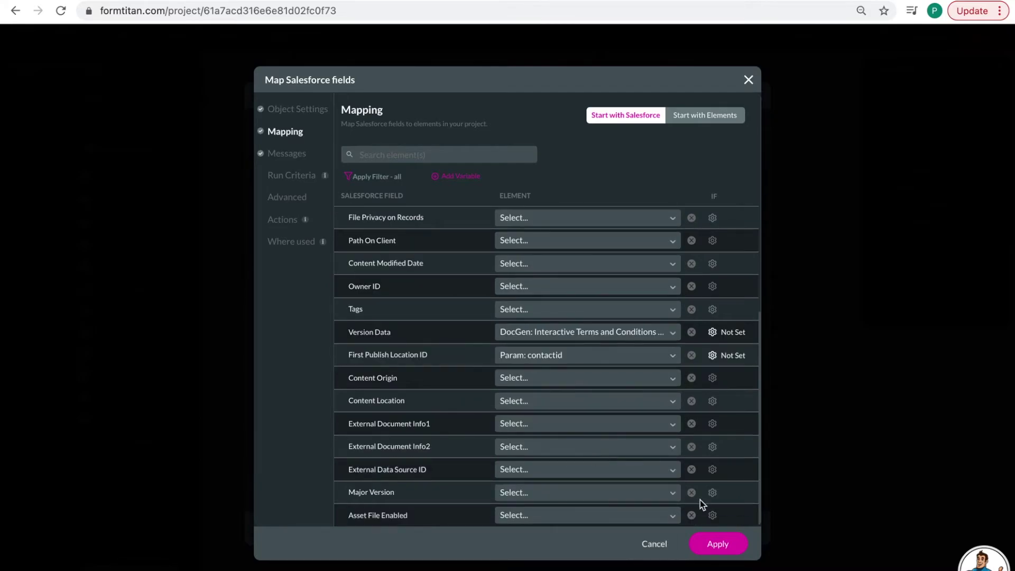
left_click(716, 549)
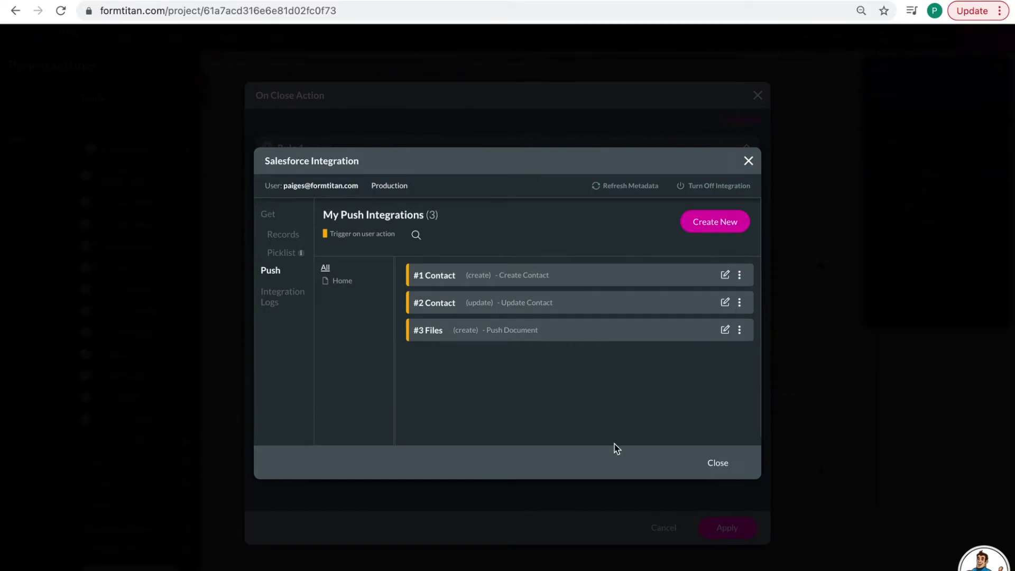
- Set Rule 1's Salesforce action to the '#2 Contact (update)' push
left_click(717, 463)
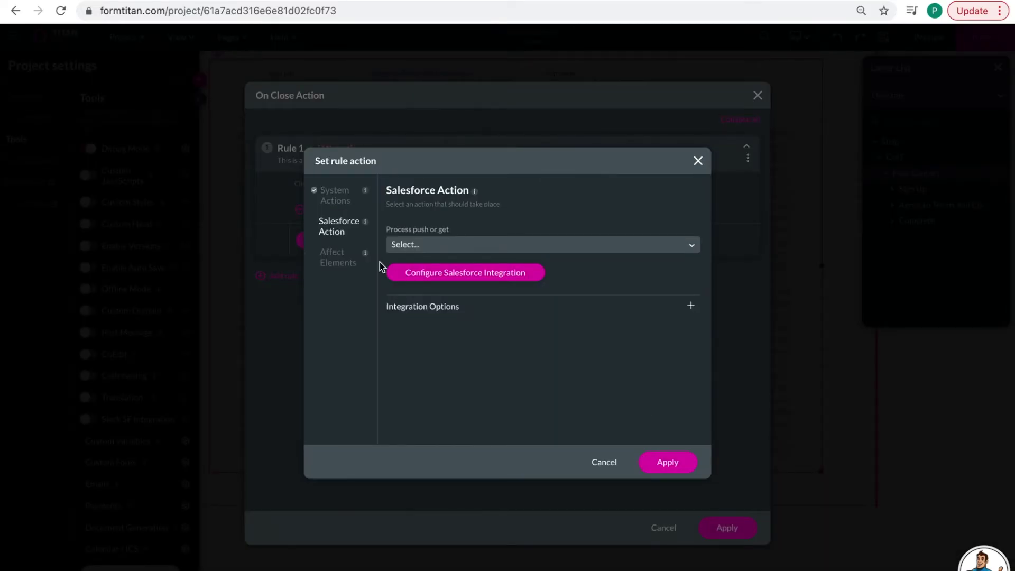
left_click(436, 247)
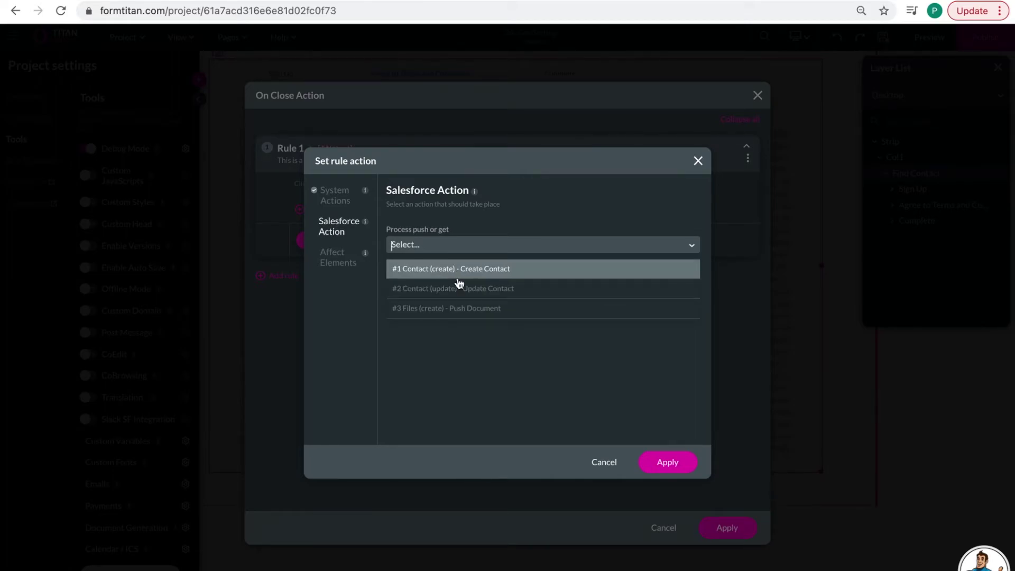
left_click(481, 288)
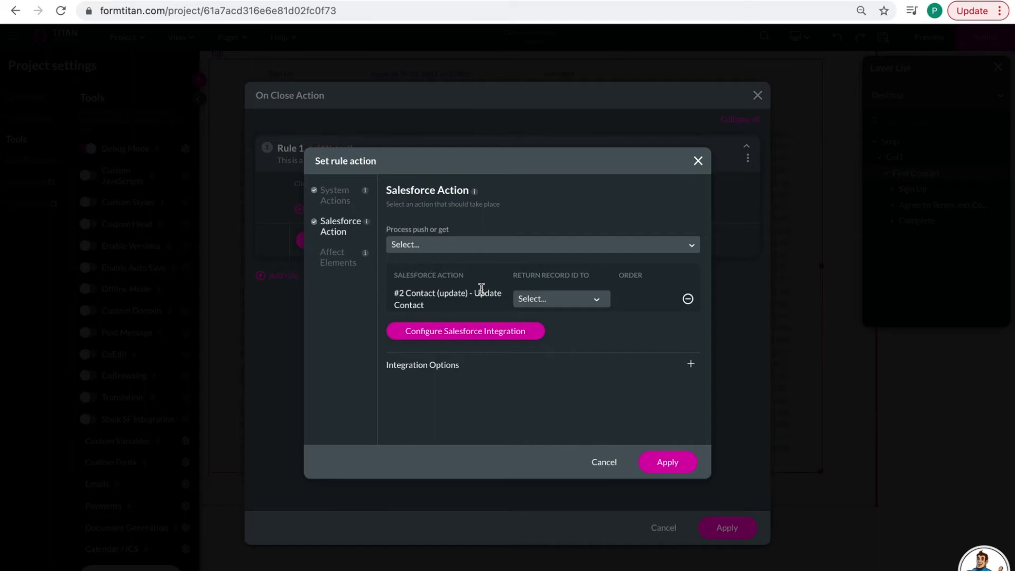
left_click(655, 460)
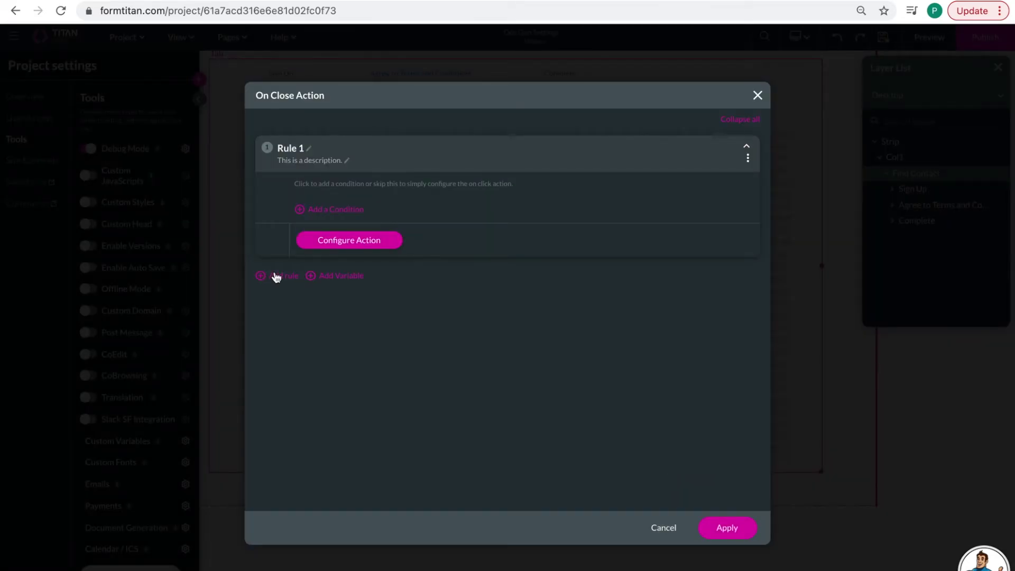
- Add Rule 2 running the '#3 Files (create) - Push Document' push and apply all settings
left_click(273, 275)
left_click(364, 371)
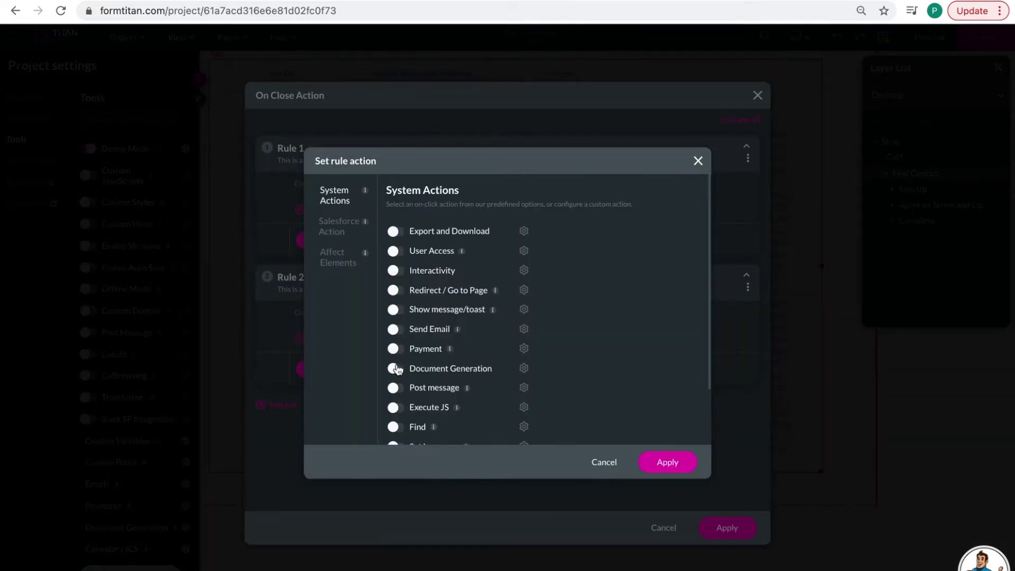
scroll(423, 329, "down", 1)
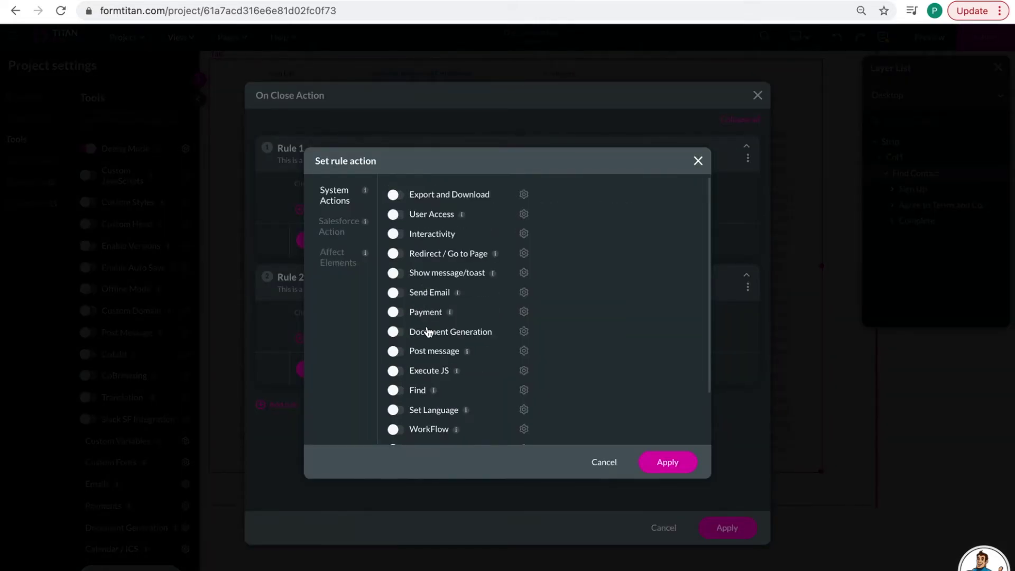
left_click(332, 226)
left_click(440, 249)
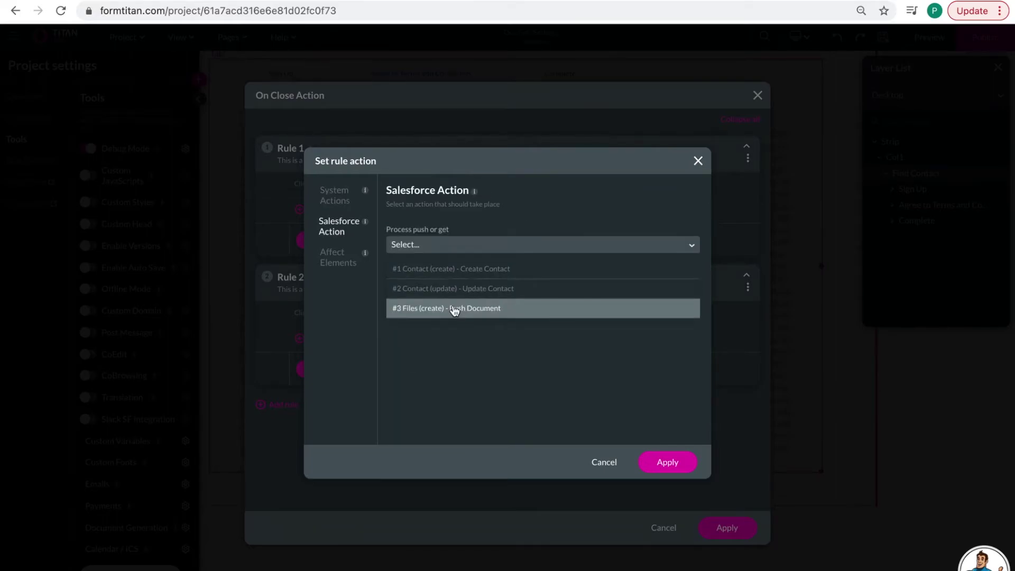
left_click(453, 308)
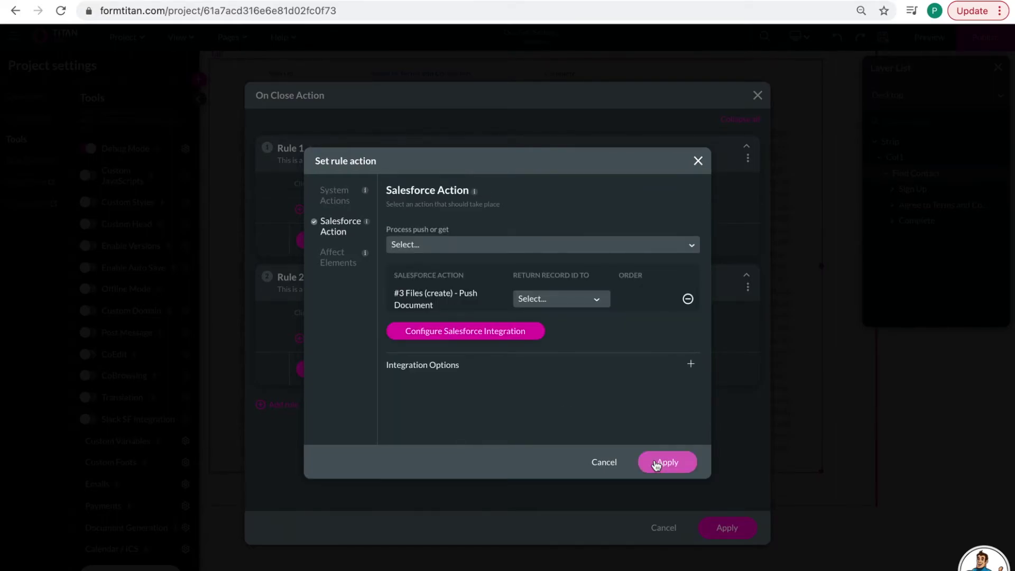
left_click(658, 463)
left_click(722, 529)
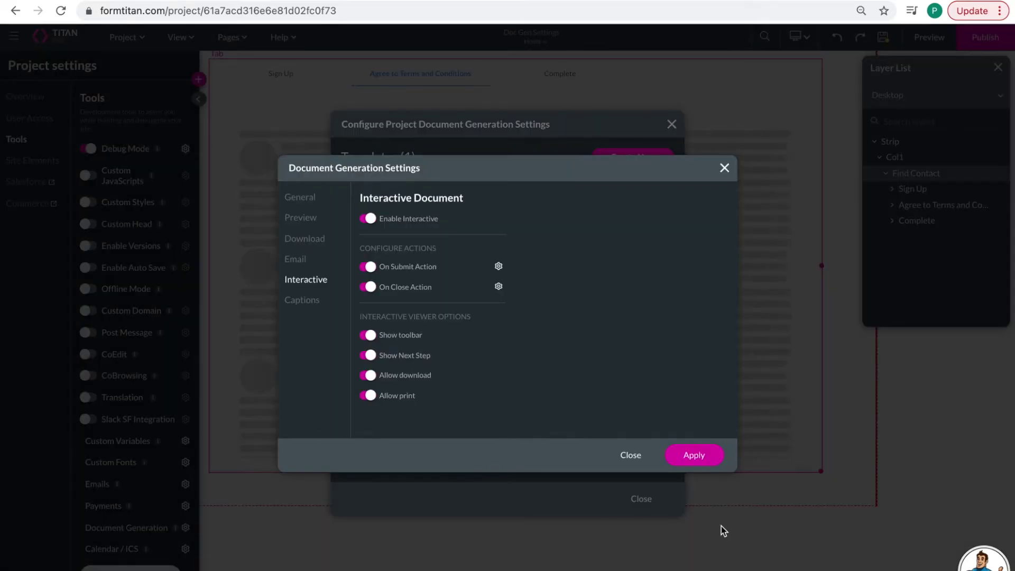
left_click(694, 456)
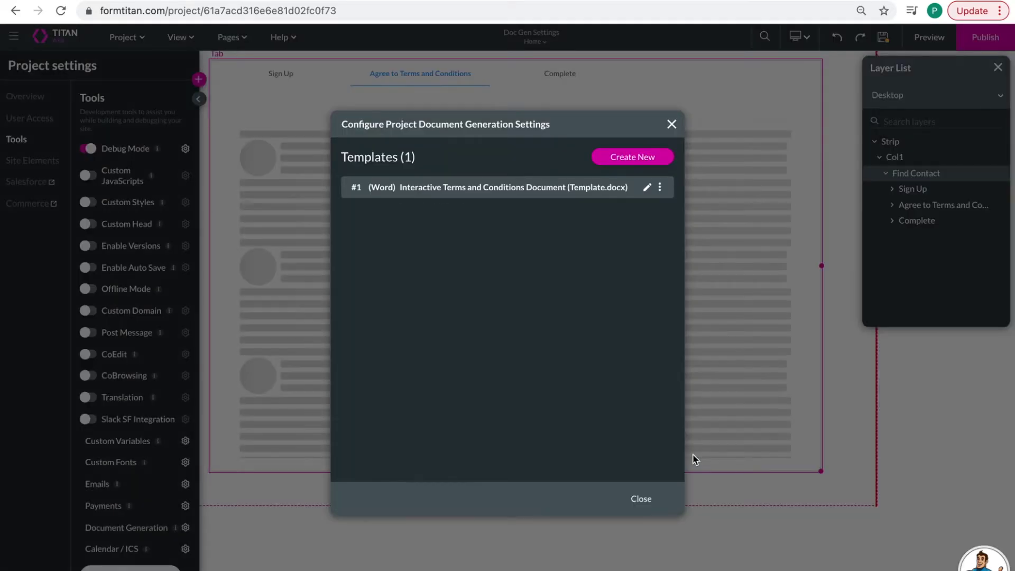
left_click(642, 500)
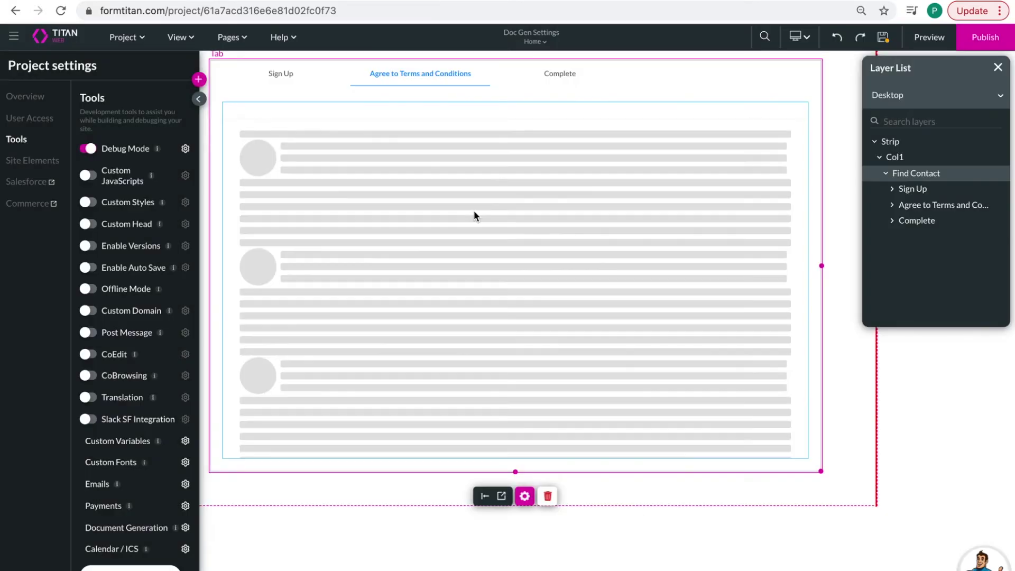
- Enable DocGen settings on the Sign Up tab's First Name field
left_click(292, 82)
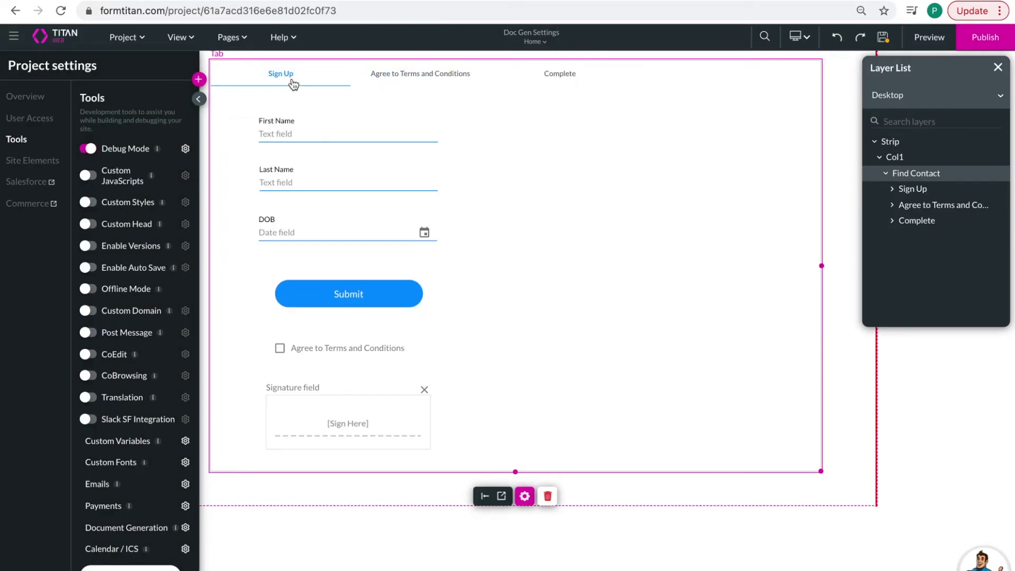
left_click(358, 130)
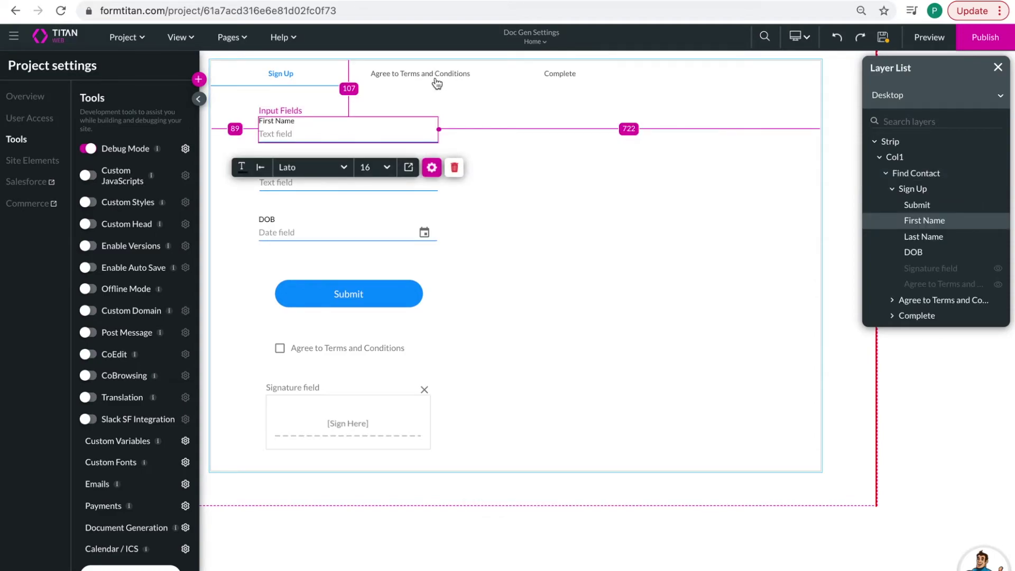
left_click(432, 168)
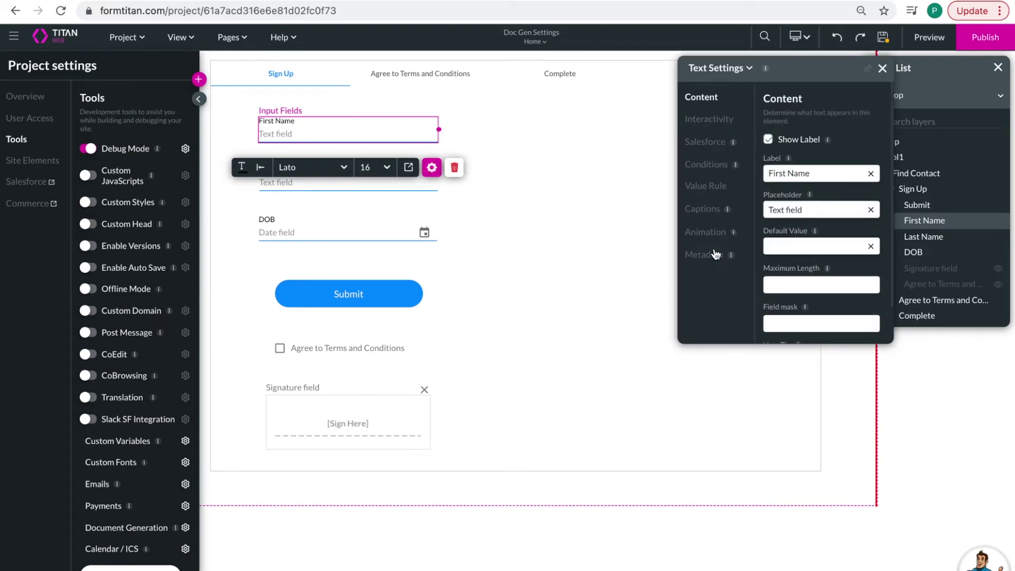
left_click(714, 125)
scroll(798, 226, "down", 4)
left_click(768, 319)
left_click(879, 320)
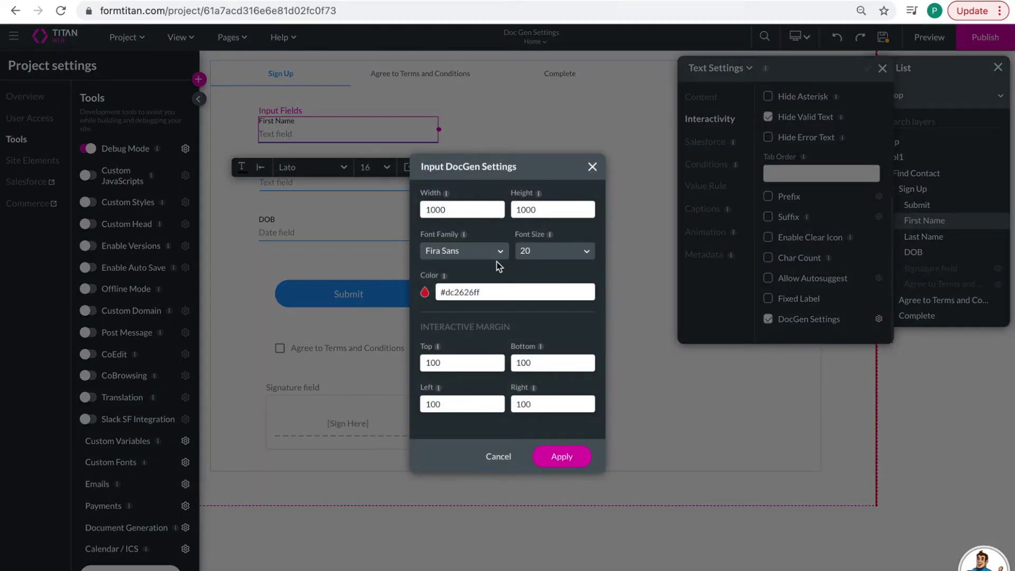
- Clear the DocGen width and height and choose Karla font at size 40
left_click(468, 206)
key("BackSpace")
key("BackSpace")
key("BackSpace")
key("BackSpace")
key("Tab")
key("BackSpace")
left_click(468, 251)
scroll(453, 367, "down", 3)
scroll(466, 396, "down", 3)
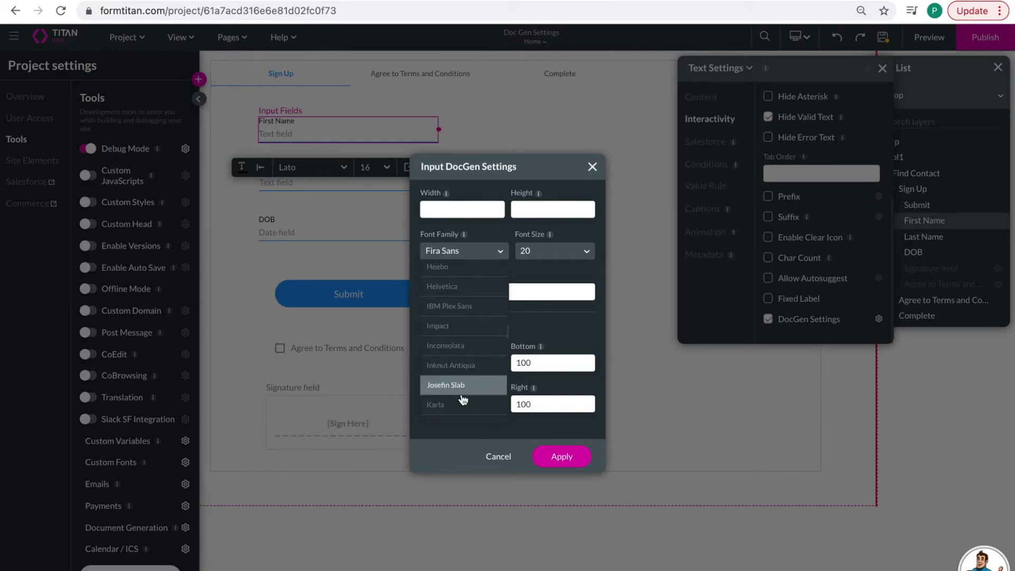
left_click(463, 405)
left_click(554, 253)
scroll(552, 290, "down", 6)
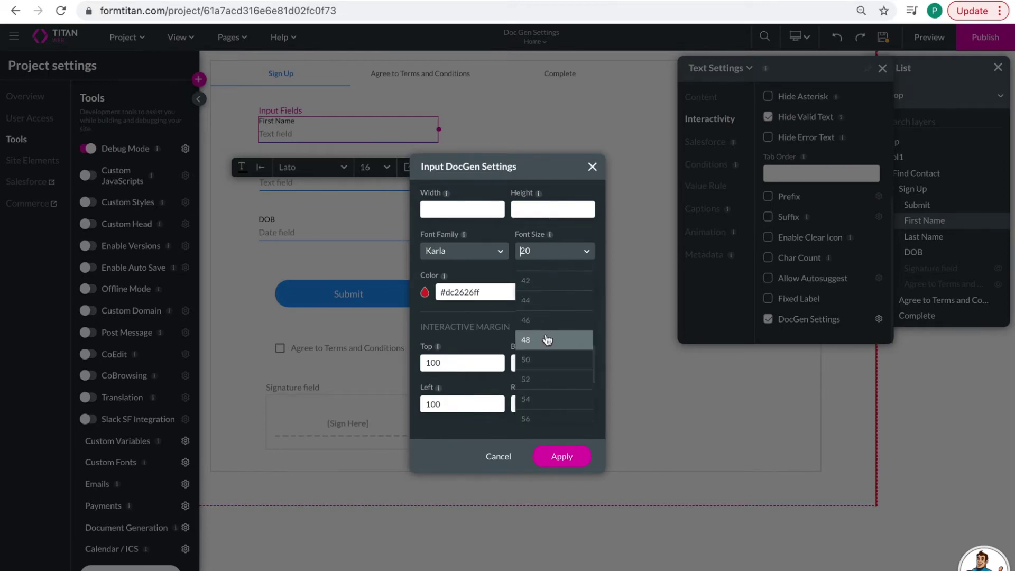
scroll(548, 340, "up", 1)
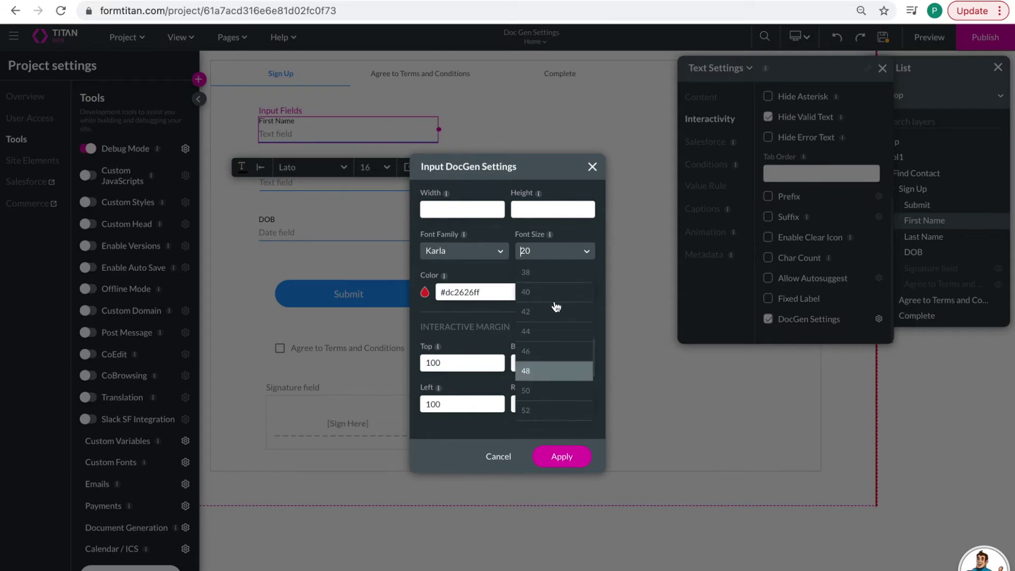
left_click(552, 293)
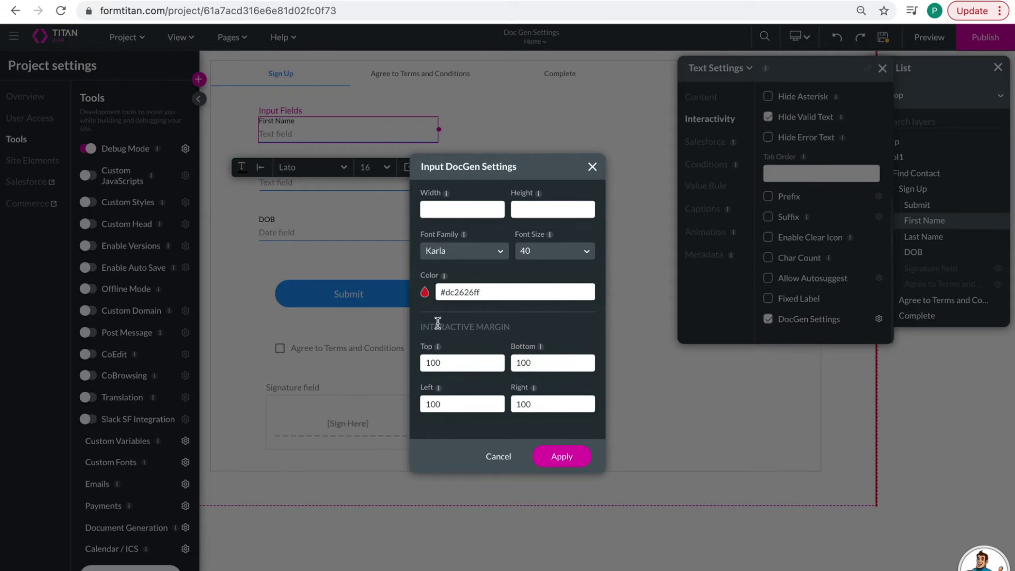
- Clear the margins, set the right margin to 100, and apply the styling
left_click(437, 365)
key("BackSpace")
double_click(539, 362)
key("BackSpace")
double_click(439, 404)
key("BackSpace")
double_click(541, 404)
key("BackSpace")
type("100")
left_click(559, 457)
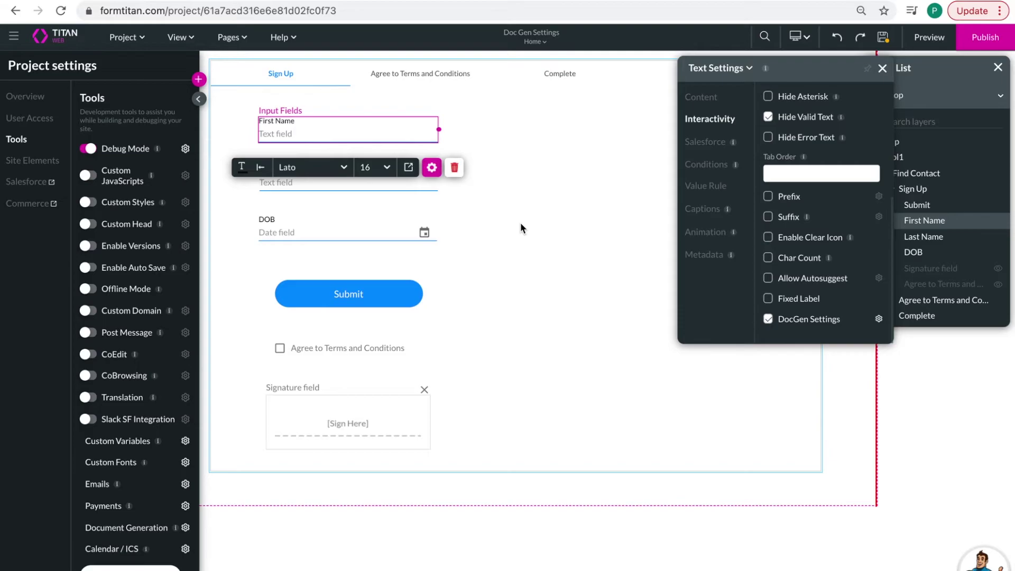
left_click(520, 223)
- Enable DocGen settings on the Last Name input field
left_click(353, 173)
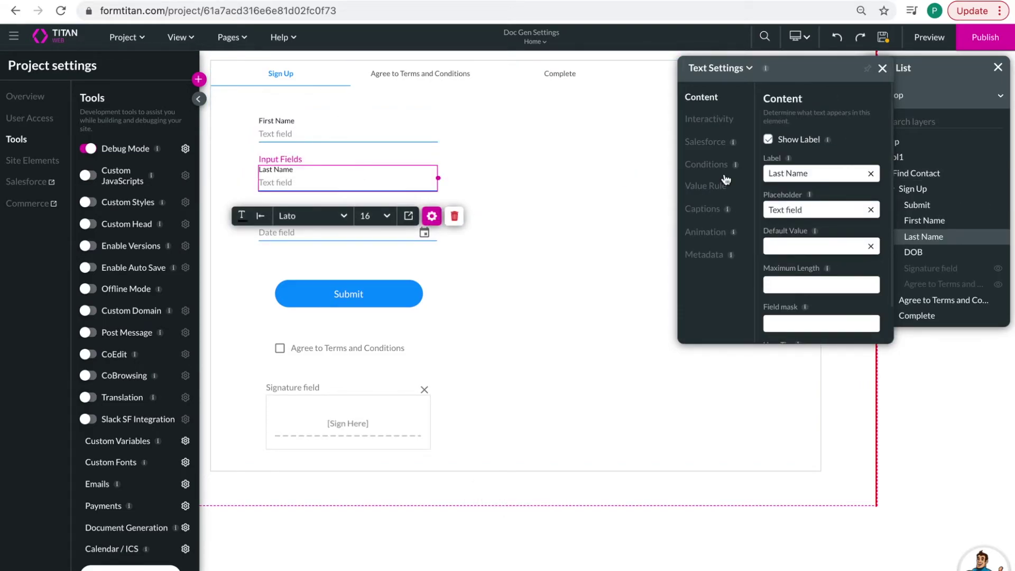
left_click(708, 119)
scroll(810, 255, "down", 4)
left_click(770, 320)
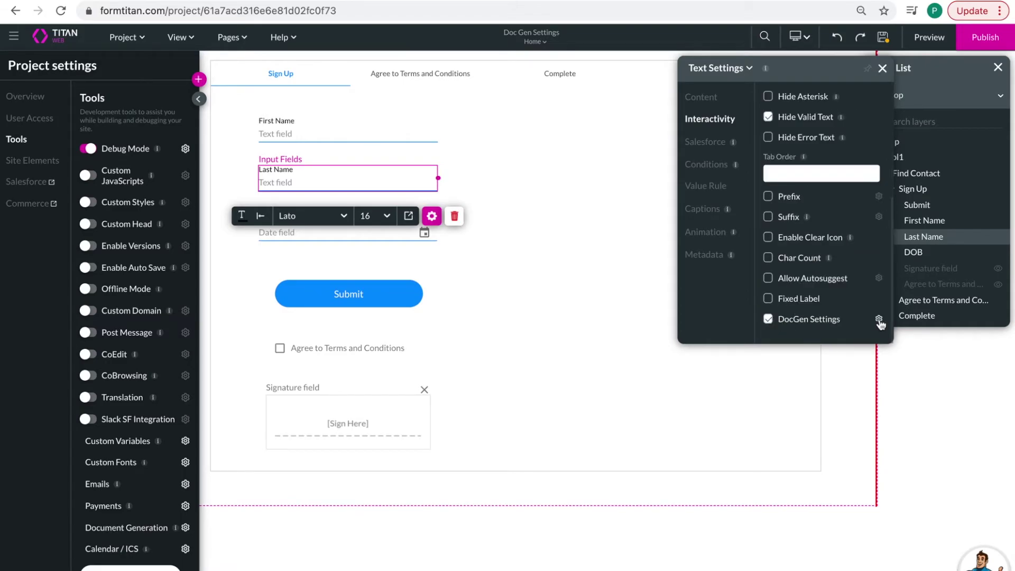
left_click(879, 319)
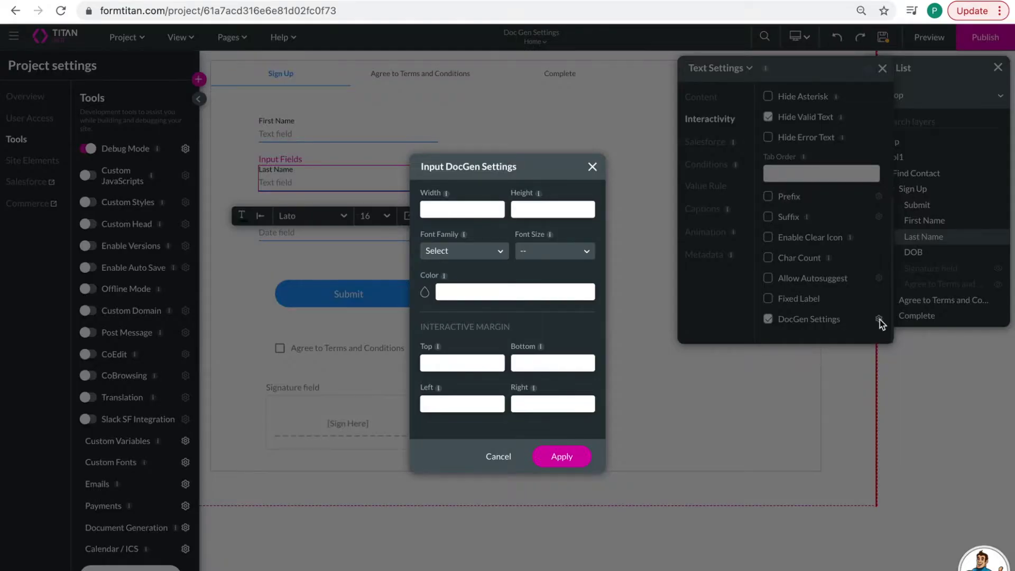
- Style Last Name's document text in Abril Fatface, size 40, blue
left_click(483, 256)
left_click(465, 290)
left_click(544, 249)
scroll(546, 338, "down", 5)
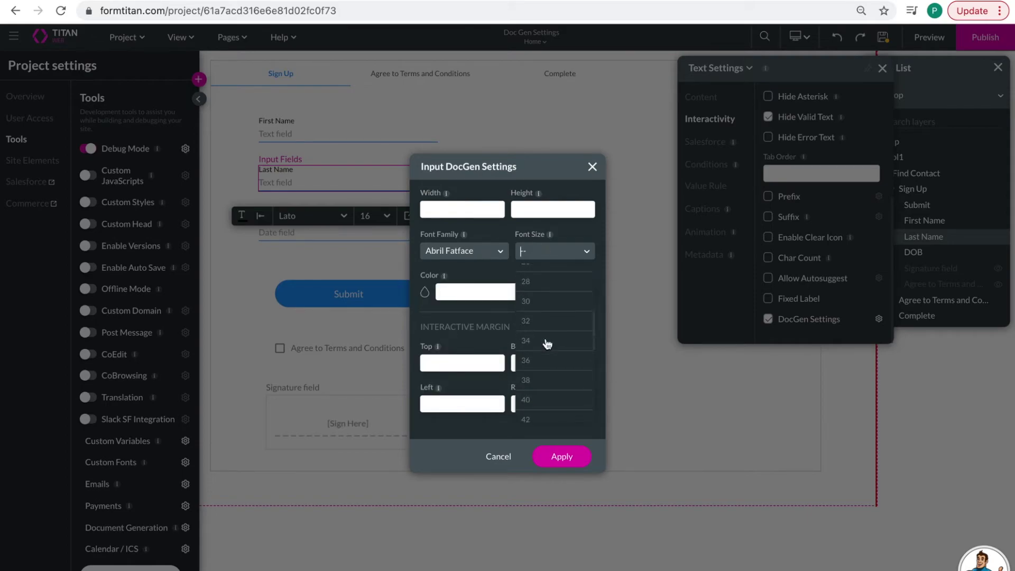
left_click(546, 400)
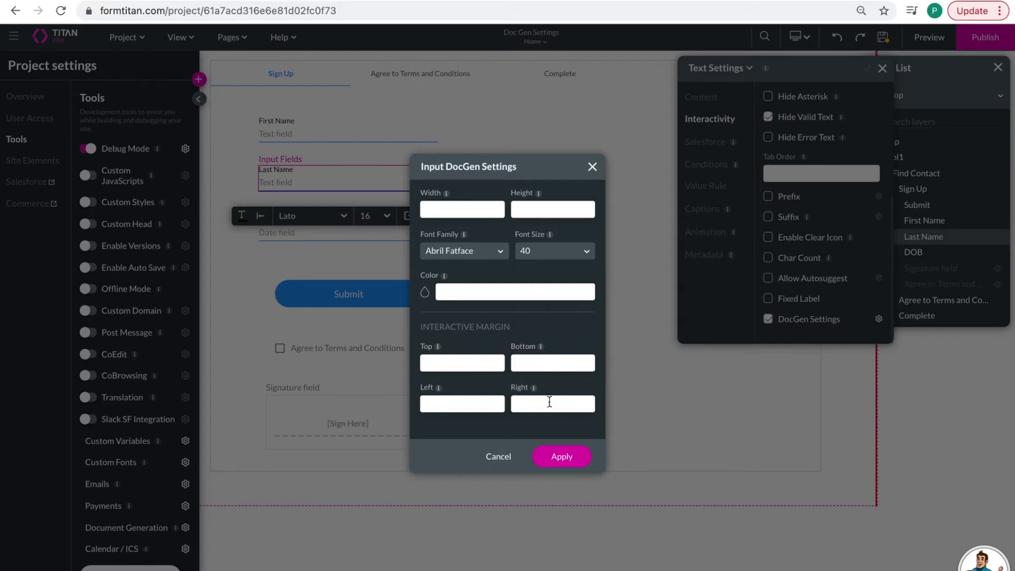
left_click(424, 292)
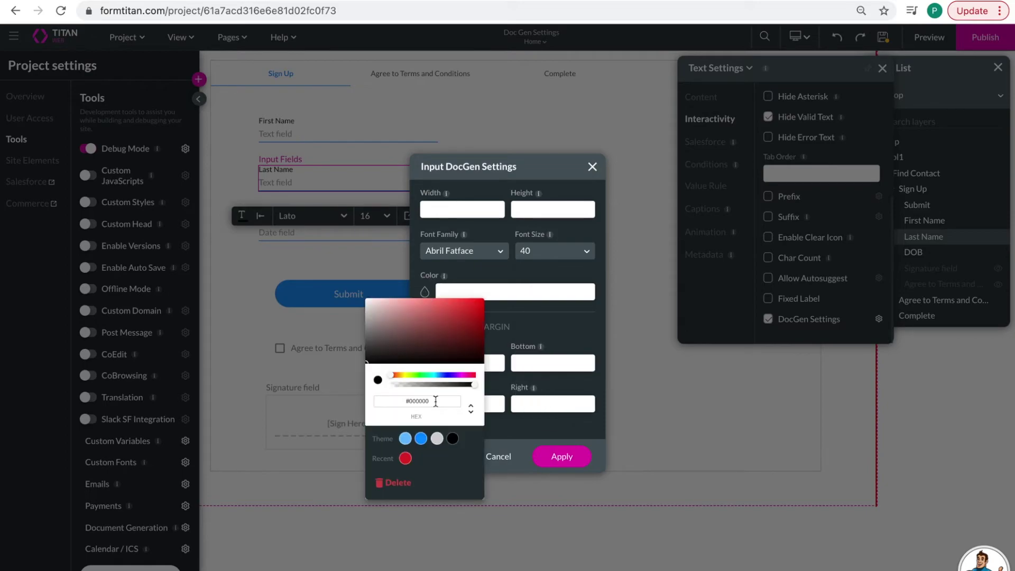
left_click(421, 439)
left_click(560, 320)
- Set Last Name's left document margin to 100 and apply
left_click(530, 408)
left_click(454, 403)
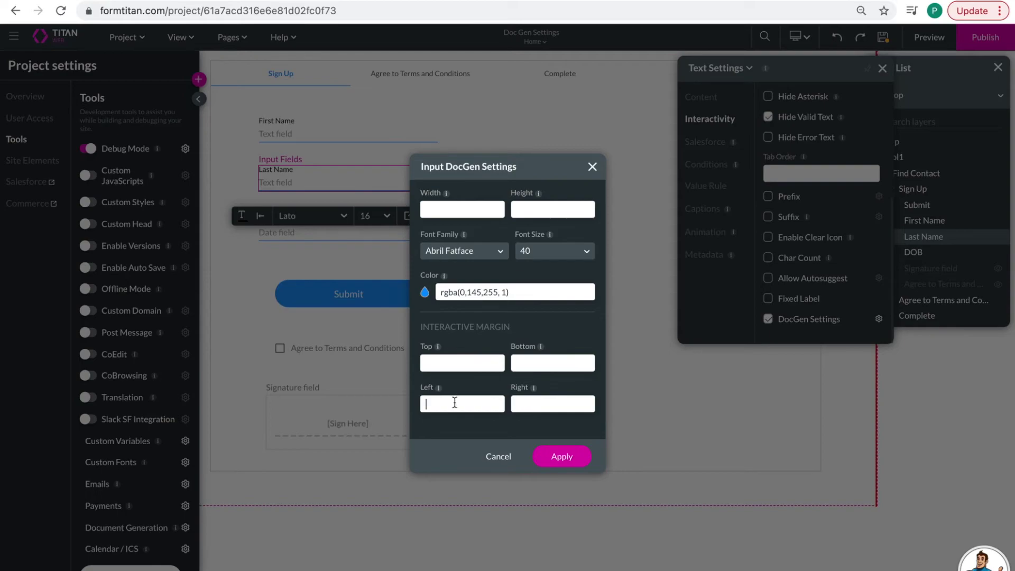
type("100")
left_click(556, 451)
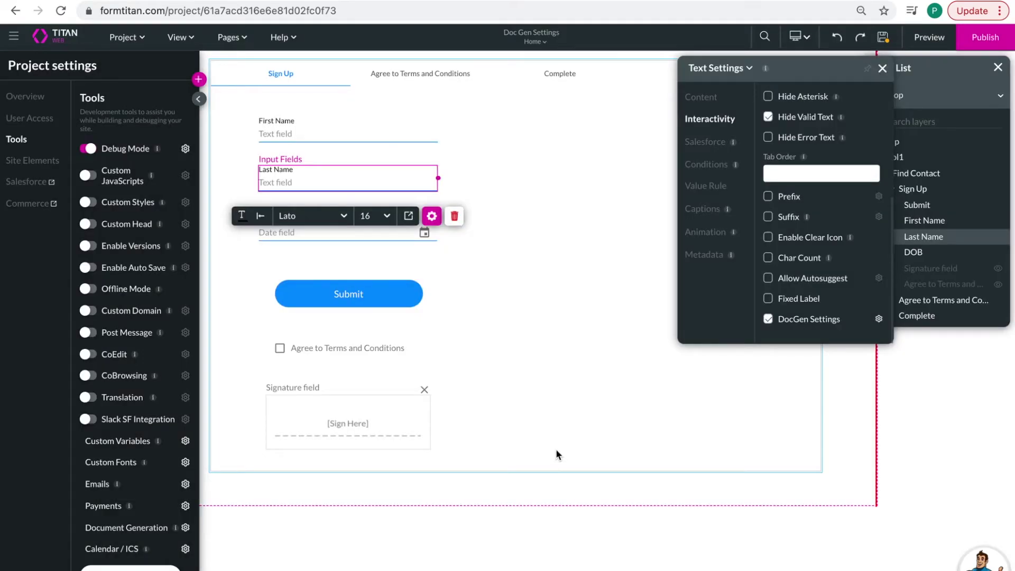
left_click(581, 257)
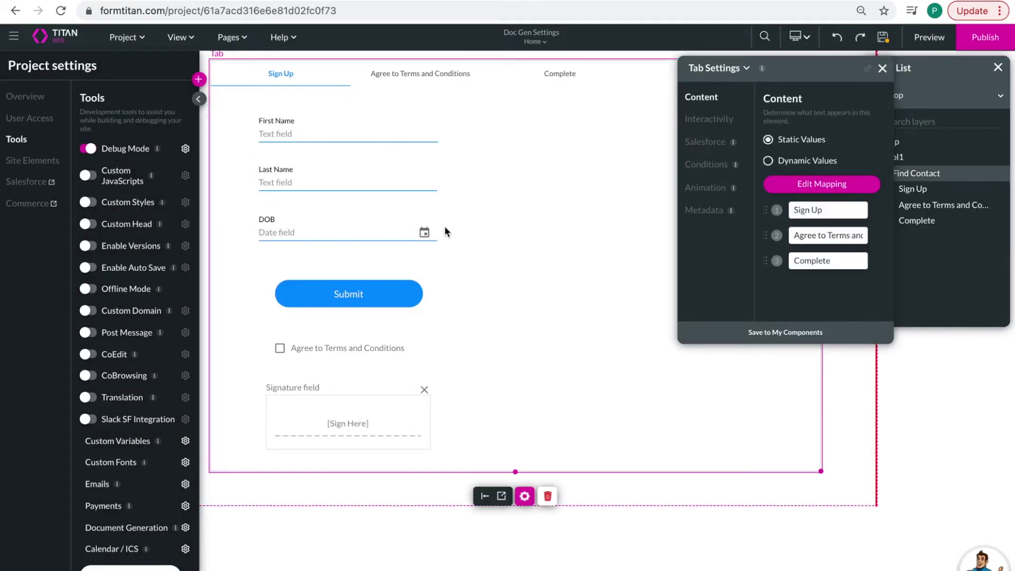
- Enable DocGen Settings for the DOB date field and open its styling options
left_click(362, 231)
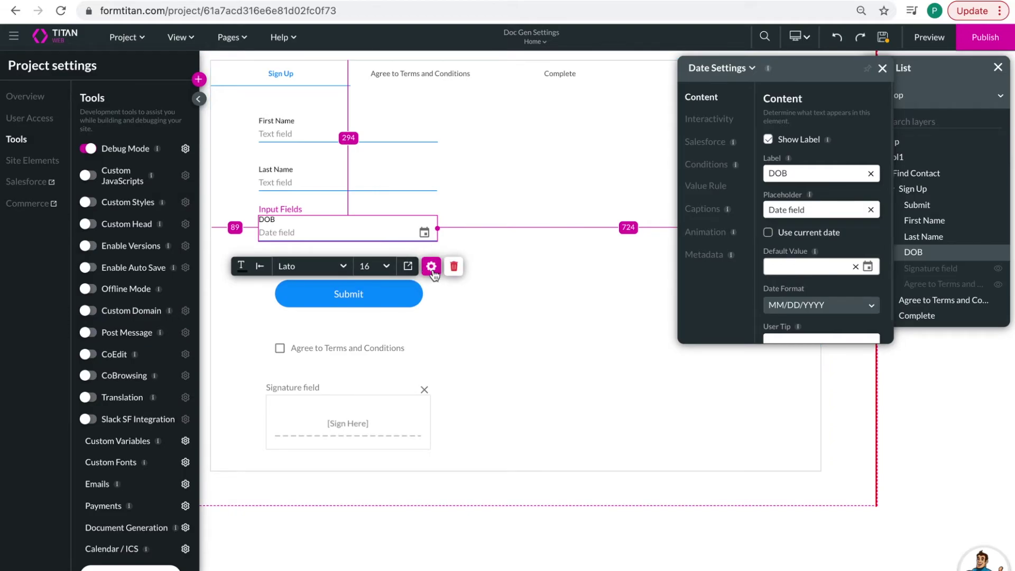
left_click(714, 119)
scroll(811, 230, "down", 2)
left_click(770, 319)
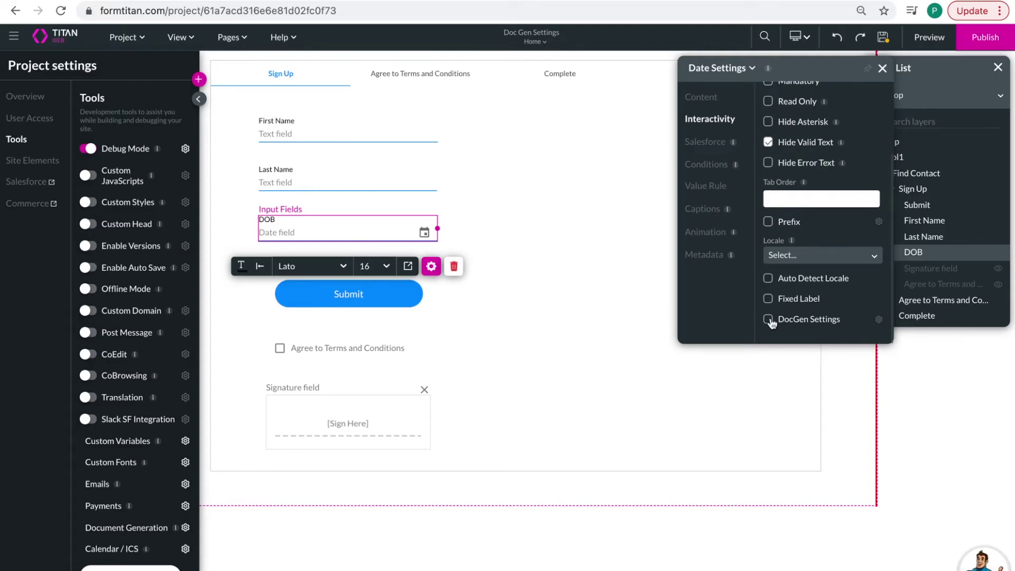
left_click(879, 320)
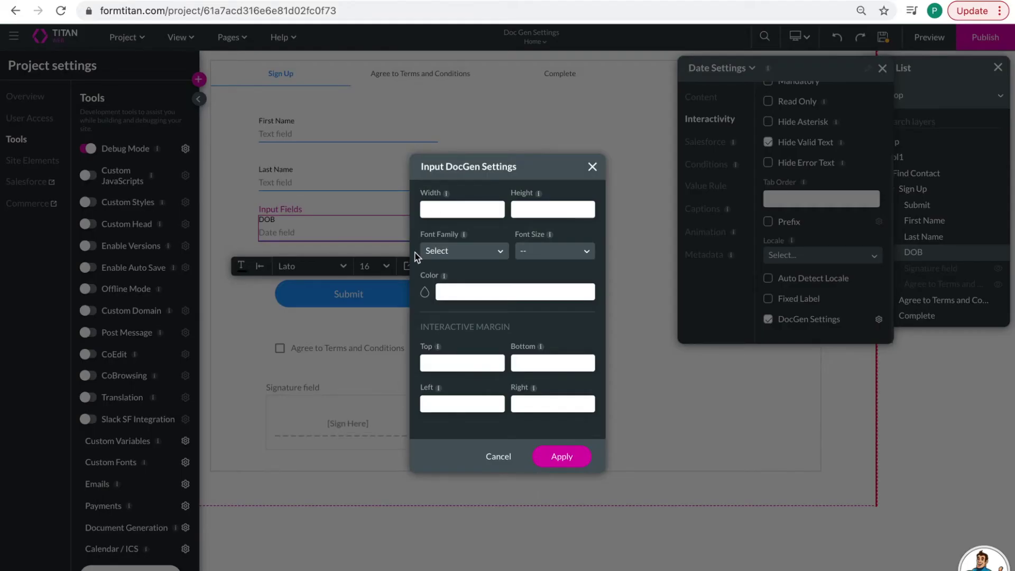
- Set the DOB document font to Alegreya Sans at size 40
left_click(470, 251)
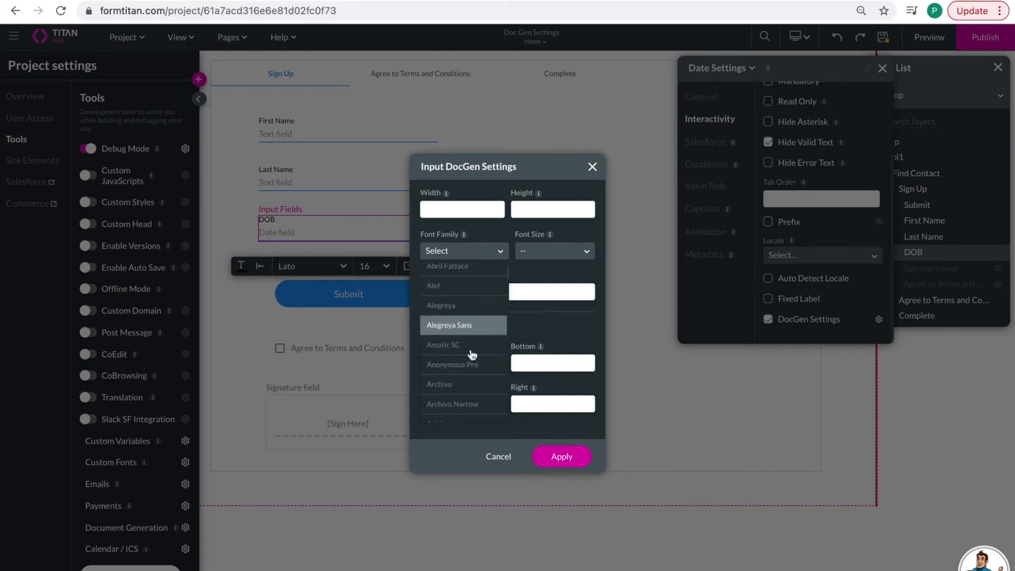
left_click(469, 325)
left_click(534, 251)
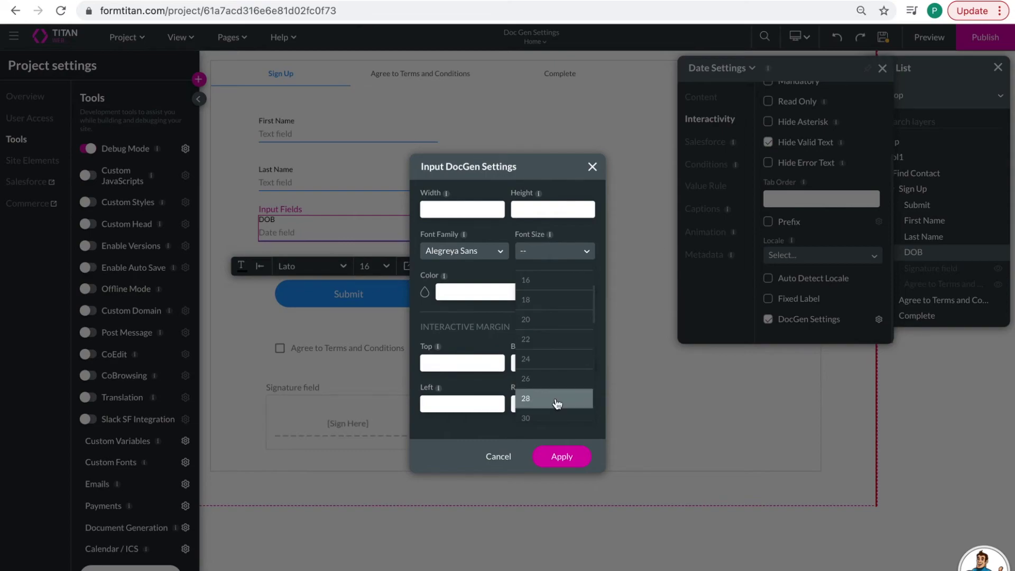
scroll(551, 381, "down", 2)
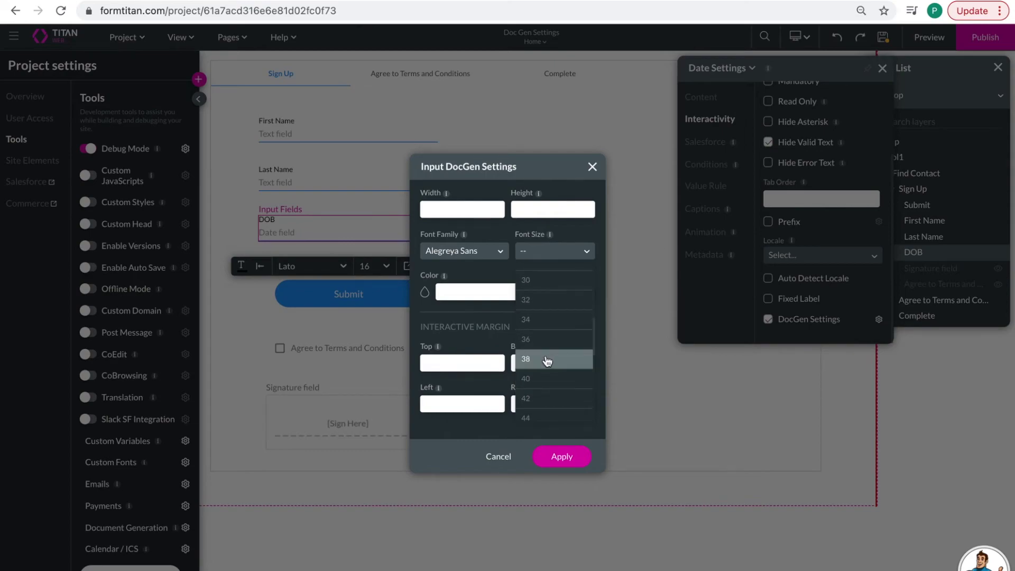
left_click(550, 397)
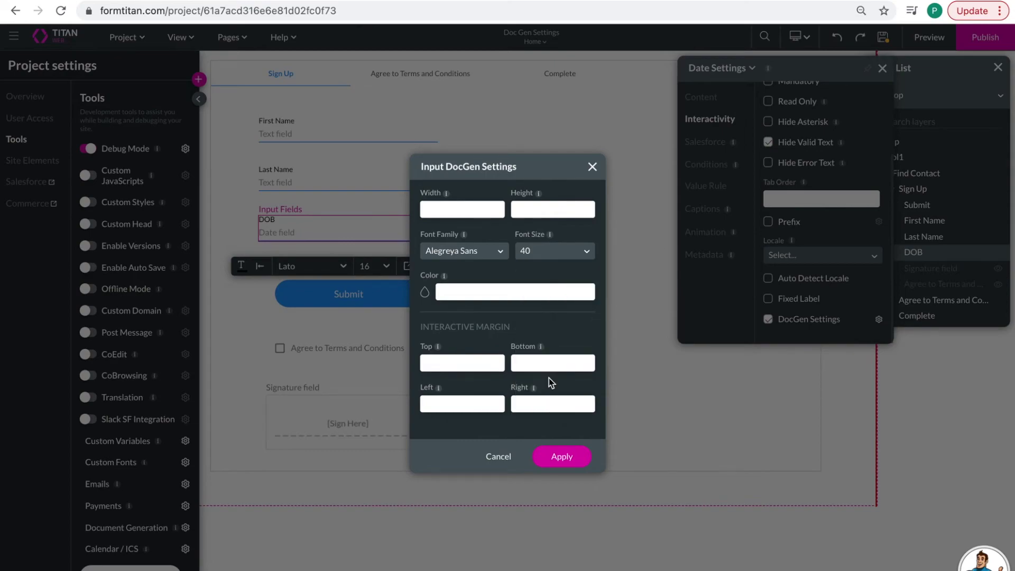
- Colour the DOB text bright green #26e221, set top margin 100, and apply
left_click(425, 293)
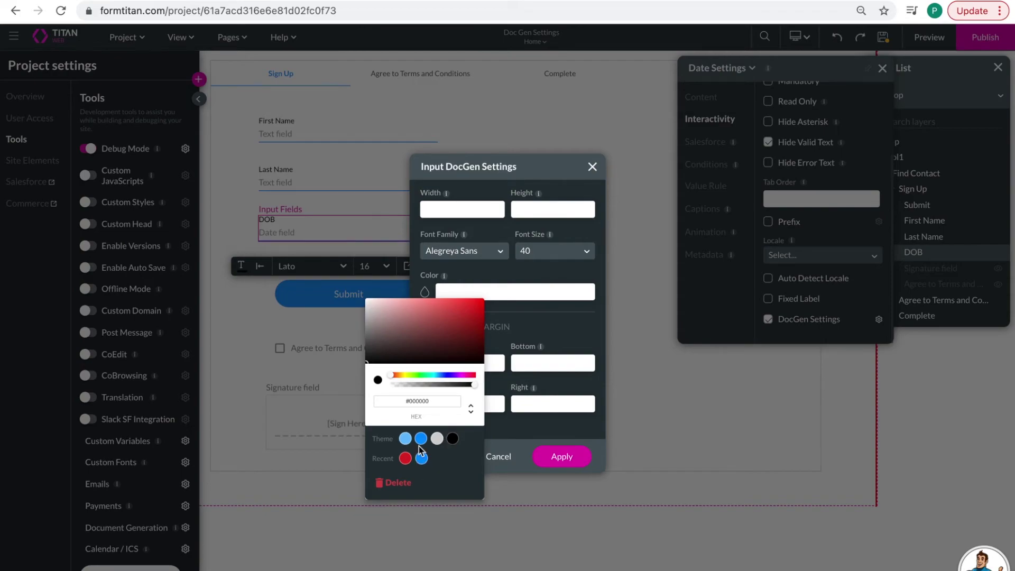
left_click(404, 377)
left_click_drag(405, 379, 420, 376)
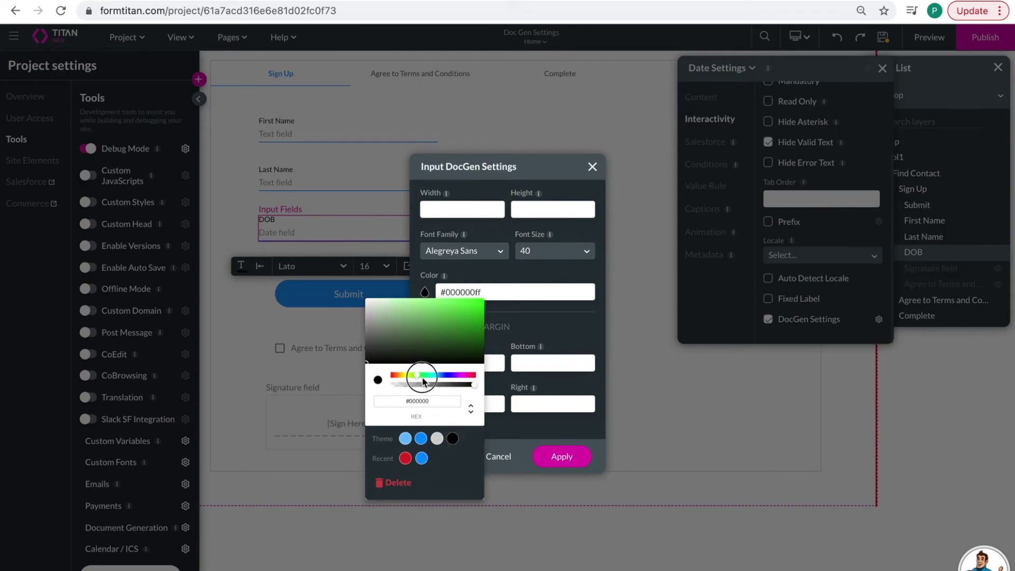
left_click(466, 307)
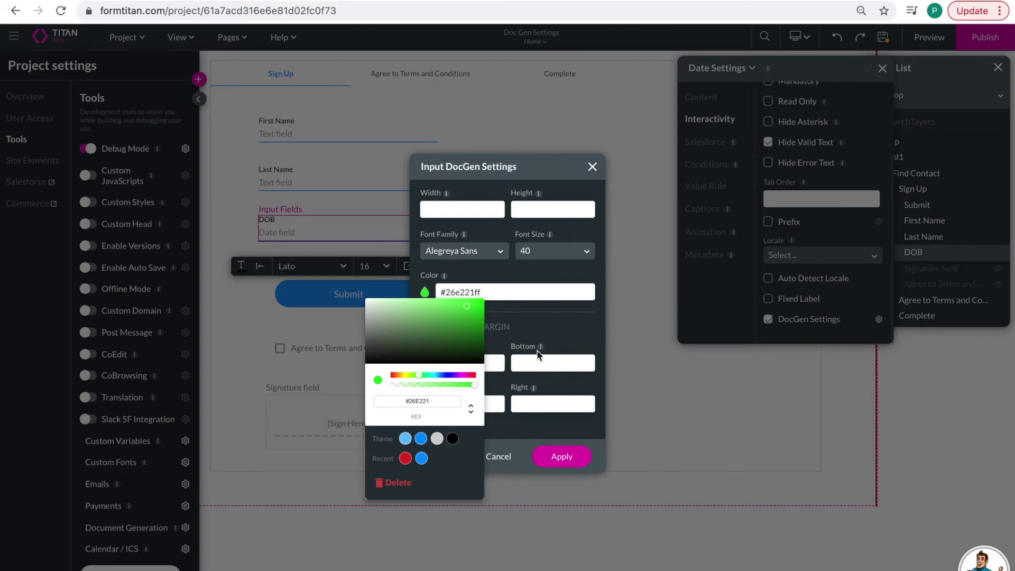
left_click(547, 315)
left_click(470, 364)
type("100")
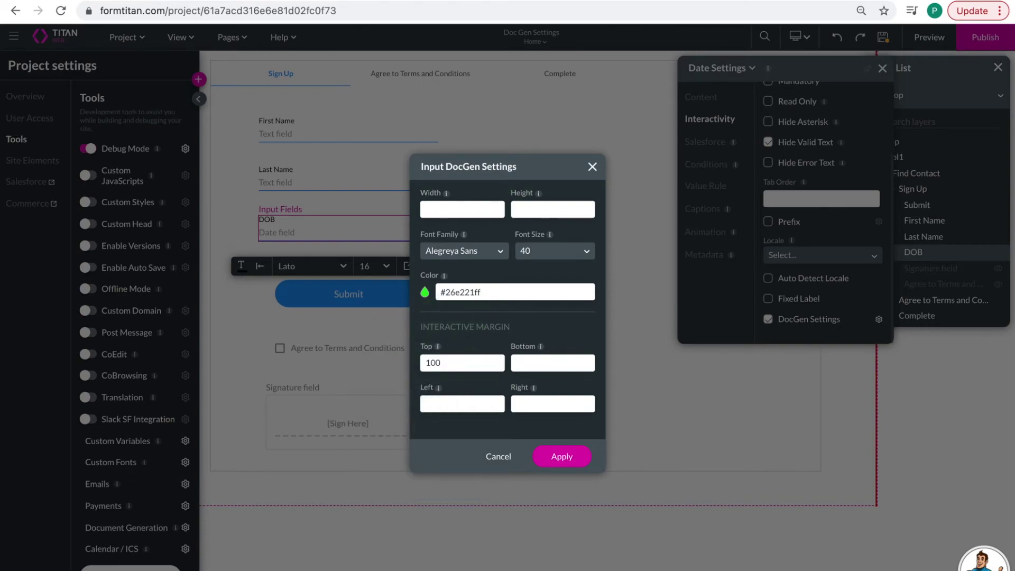
left_click(561, 457)
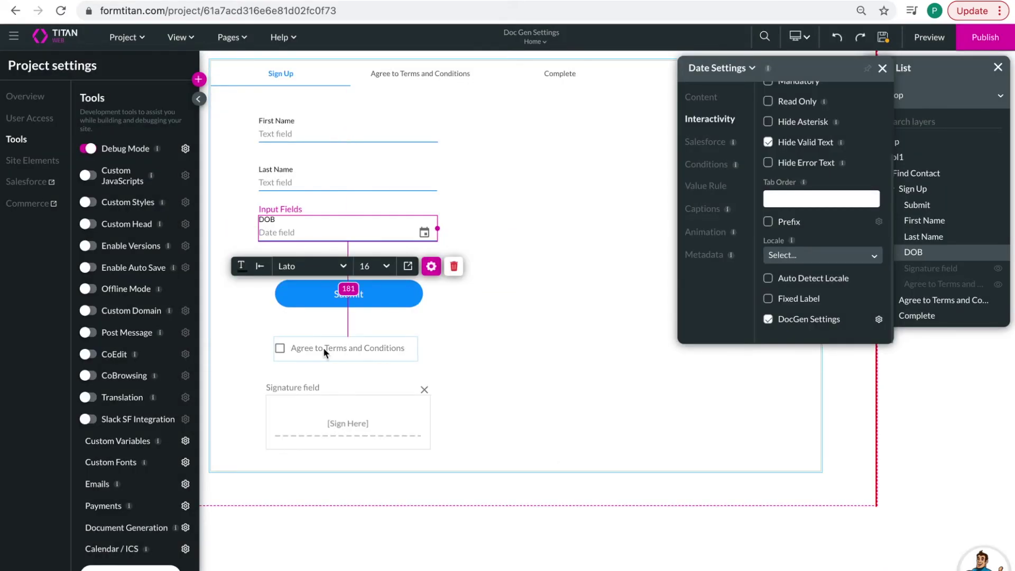
- Open the DocGen styling settings for the signature field, leaving the font unchanged
left_click(373, 407)
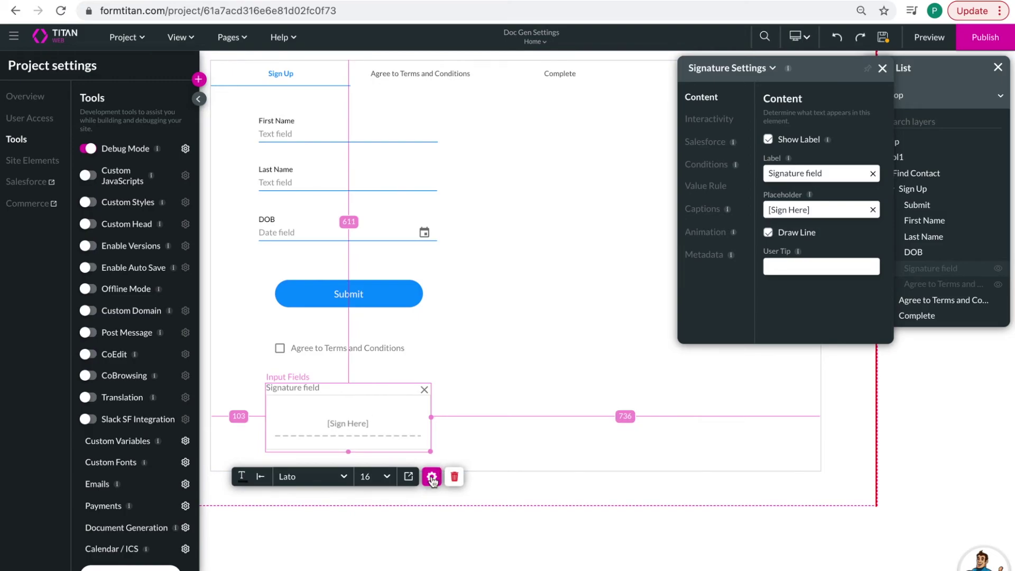
left_click(724, 121)
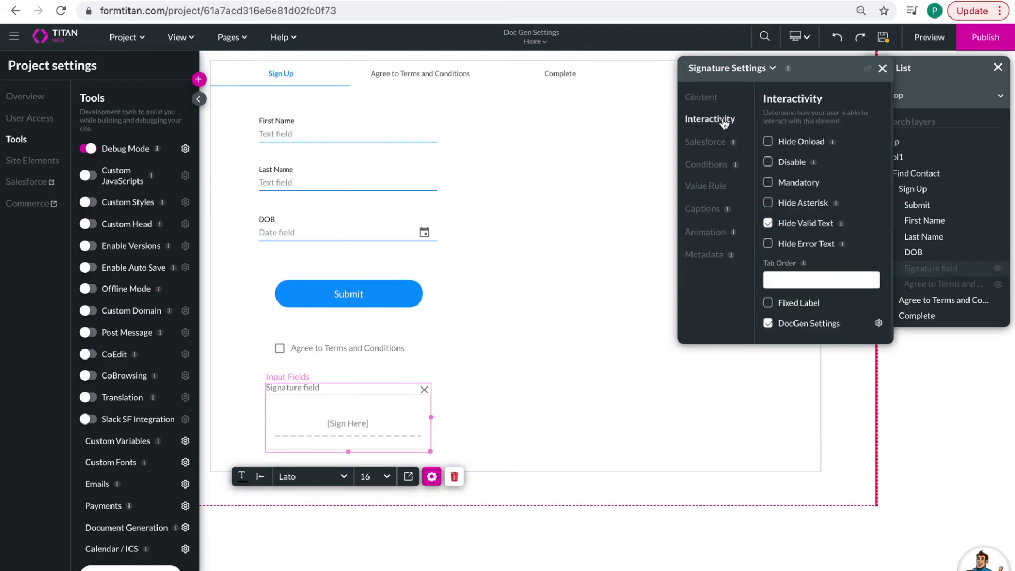
left_click(879, 319)
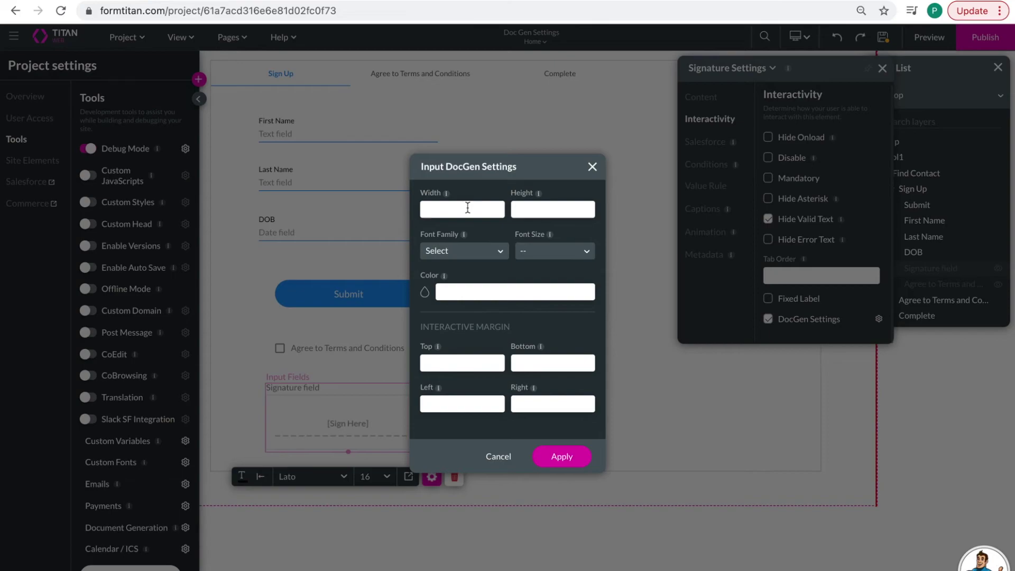
left_click(474, 255)
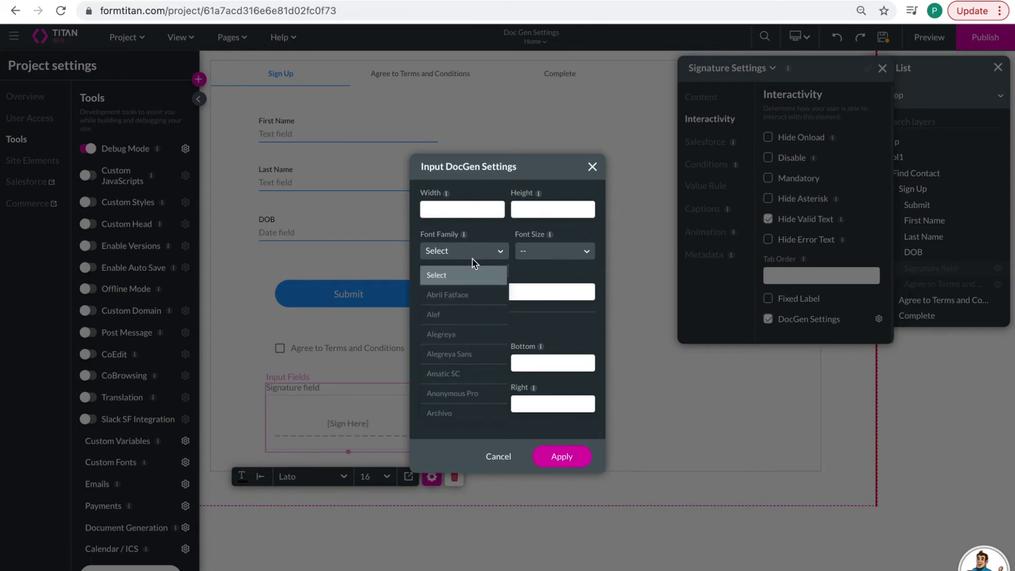
left_click(537, 274)
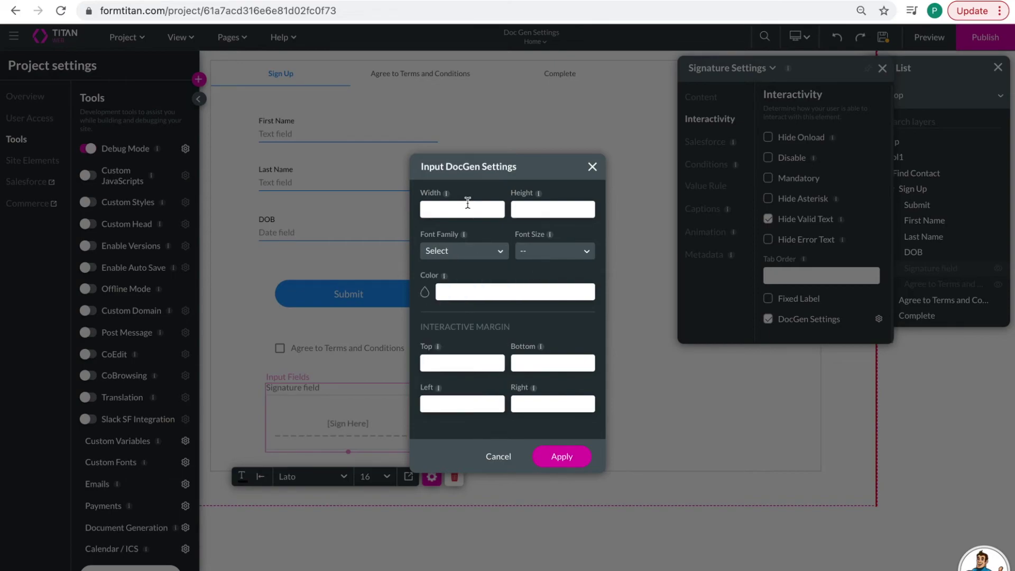
- Set the signature's document colour to magenta #e013ca
left_click(426, 293)
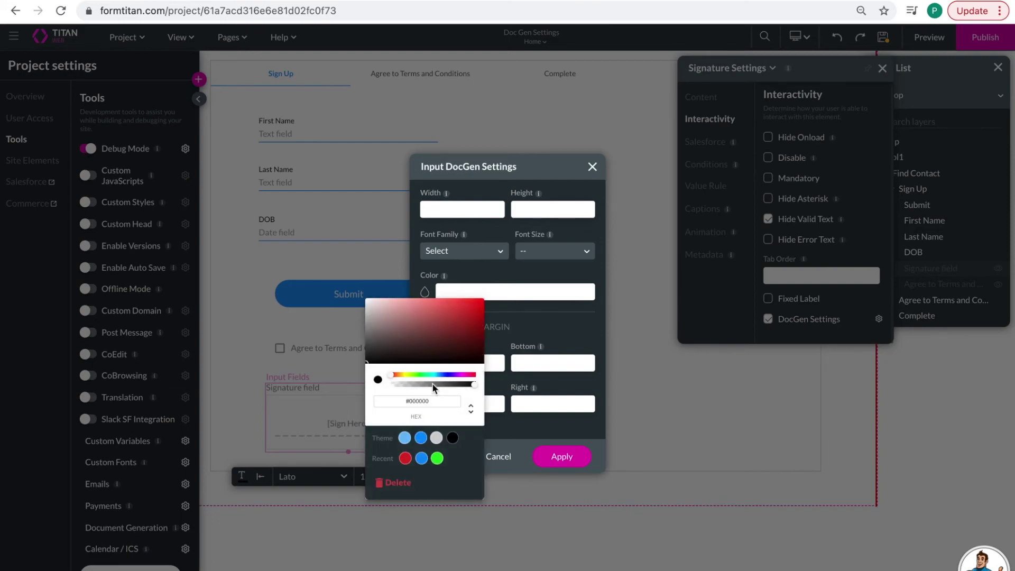
left_click_drag(394, 374, 463, 377)
left_click(475, 307)
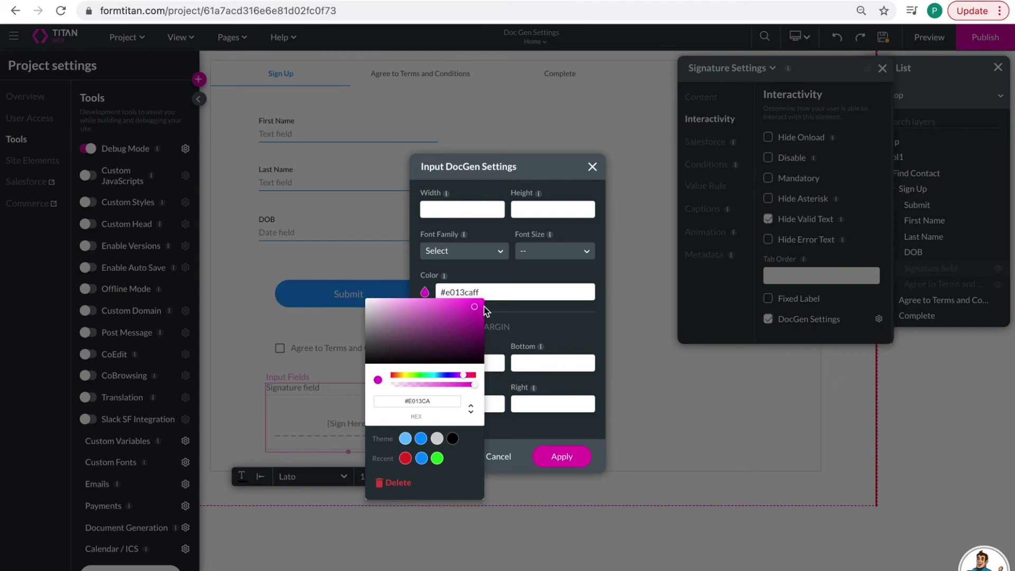
left_click(542, 316)
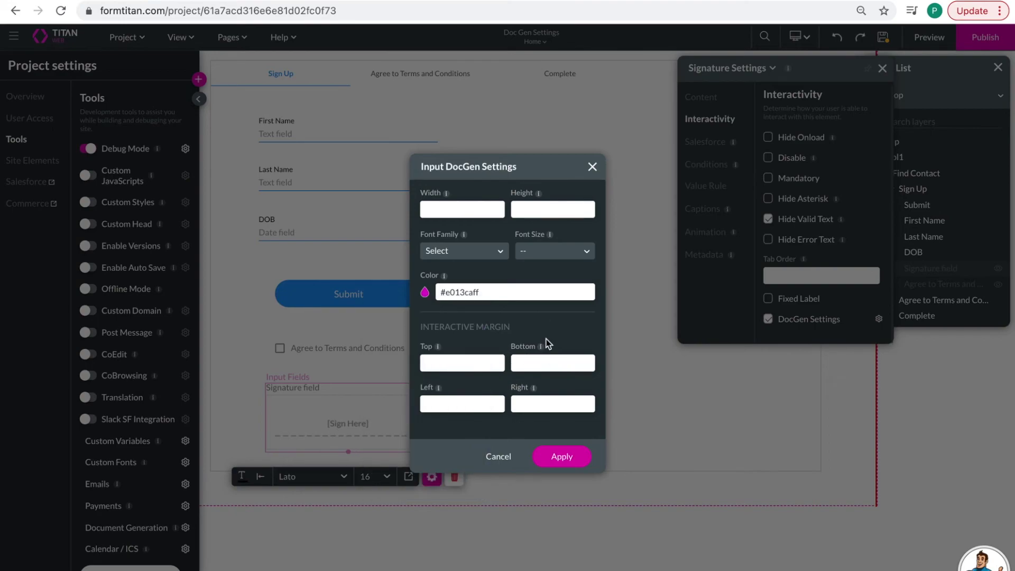
- Give the signature bottom margin 1000, height 500 and width 500, then apply
left_click(535, 362)
type("1000")
left_click(549, 208)
type("500")
left_click(461, 210)
type("500")
left_click(561, 457)
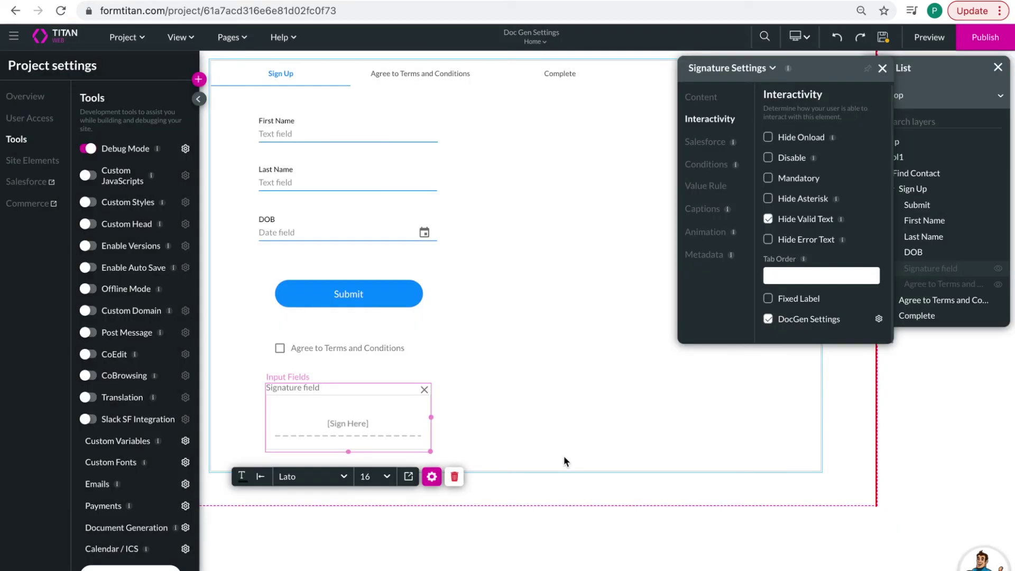
left_click(883, 68)
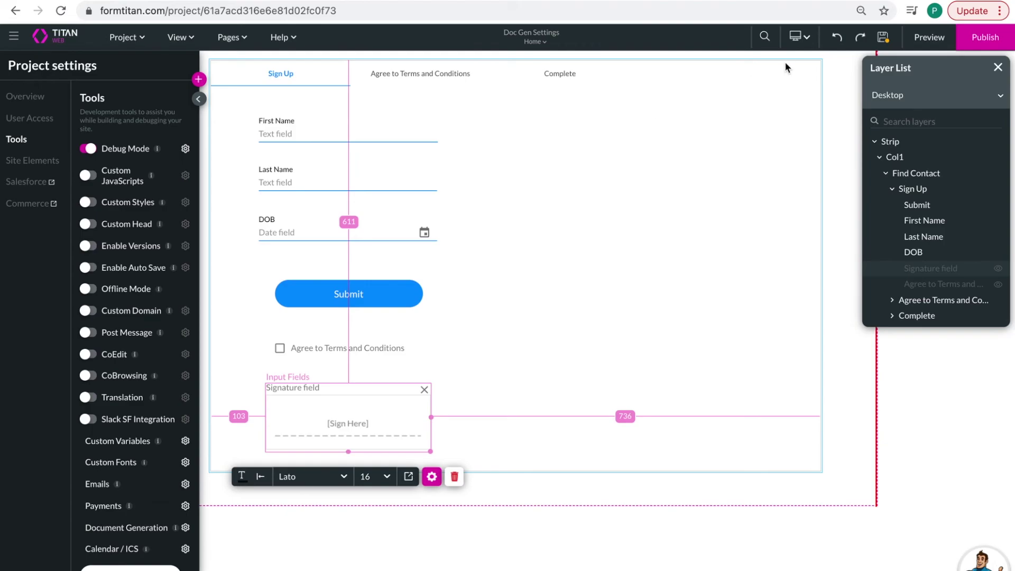
- Save the Doc Gen Settings project and launch the Sign Up form in preview mode
left_click(882, 40)
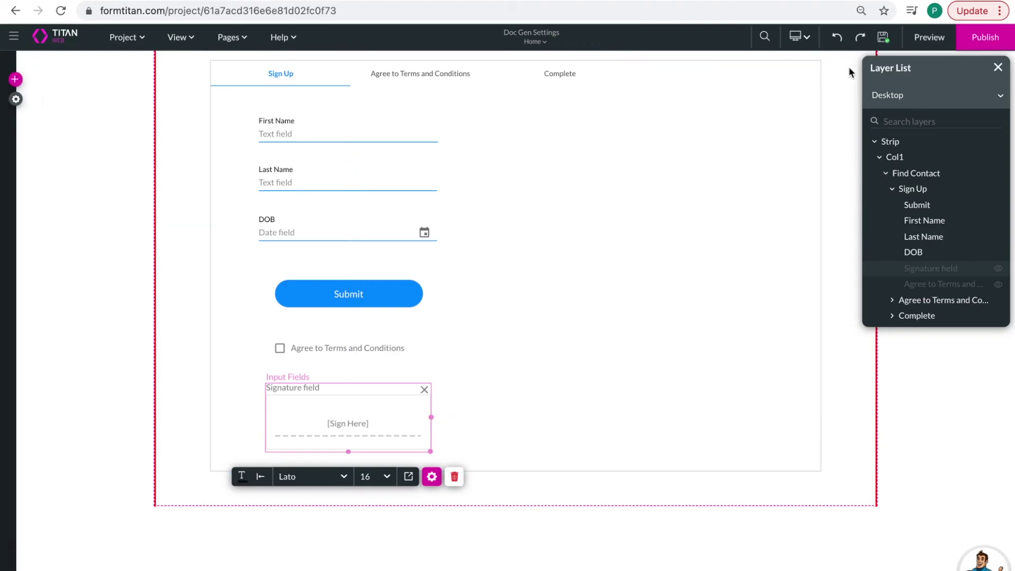
left_click(917, 43)
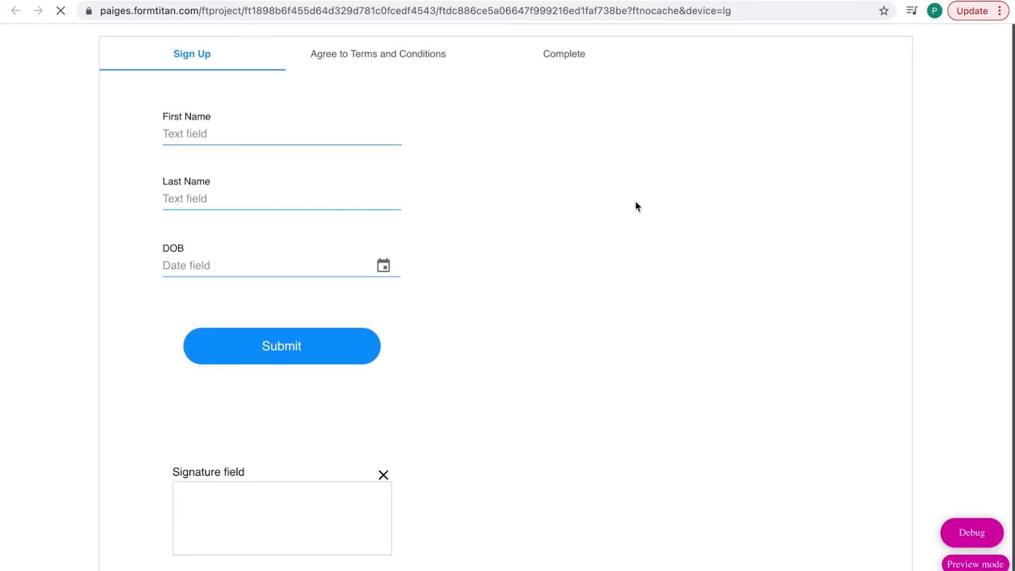
- Enter the contact's first name, correcting a typo, and last name in the sign-up form
left_click(284, 138)
type("Maey")
key("BackSpace")
key("BackSpace")
type("ry")
key("Tab")
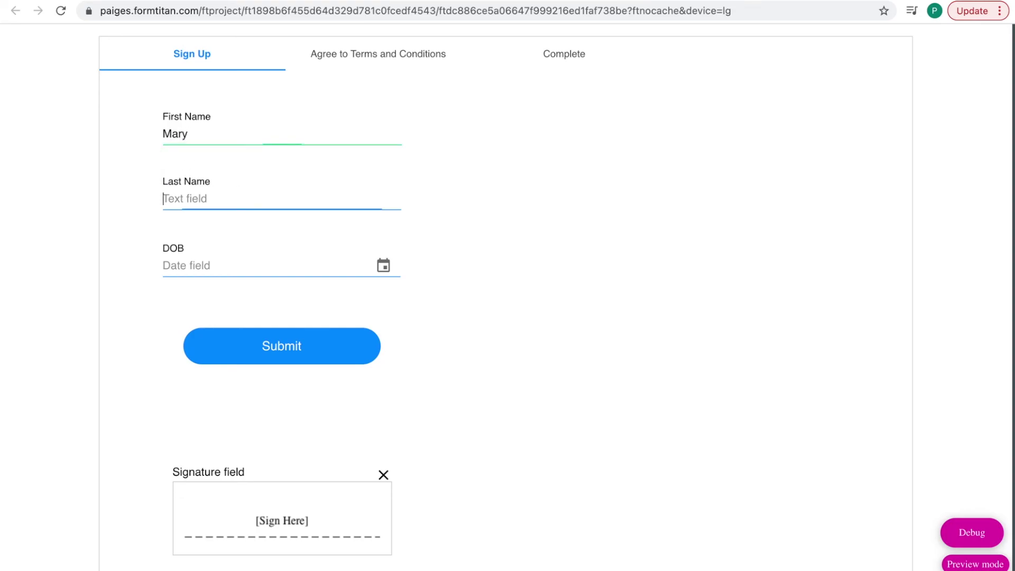
type("Contrary")
- Fill the date of birth from the autofill suggestion and submit the sign-up form
left_click(238, 264)
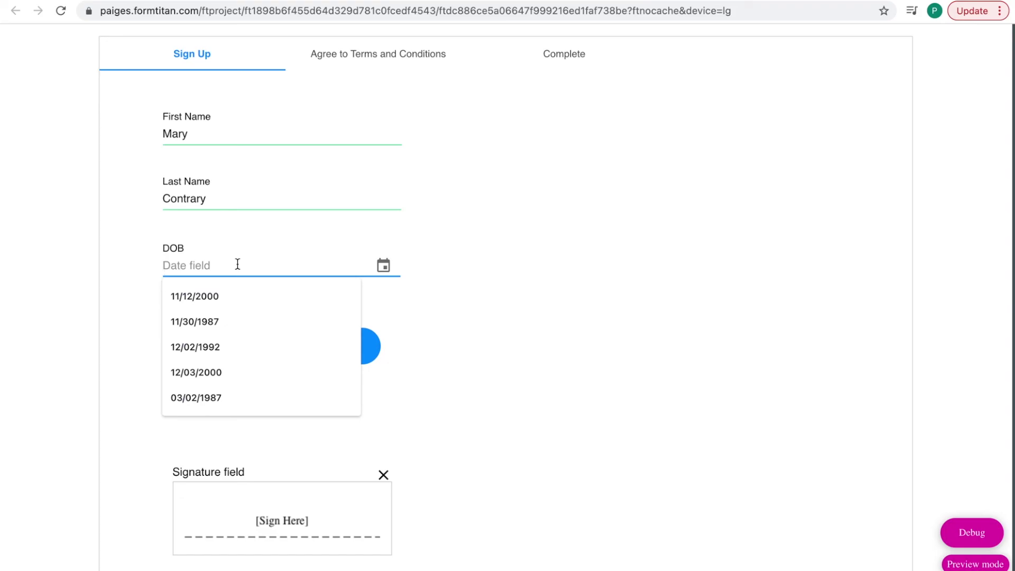
left_click(239, 300)
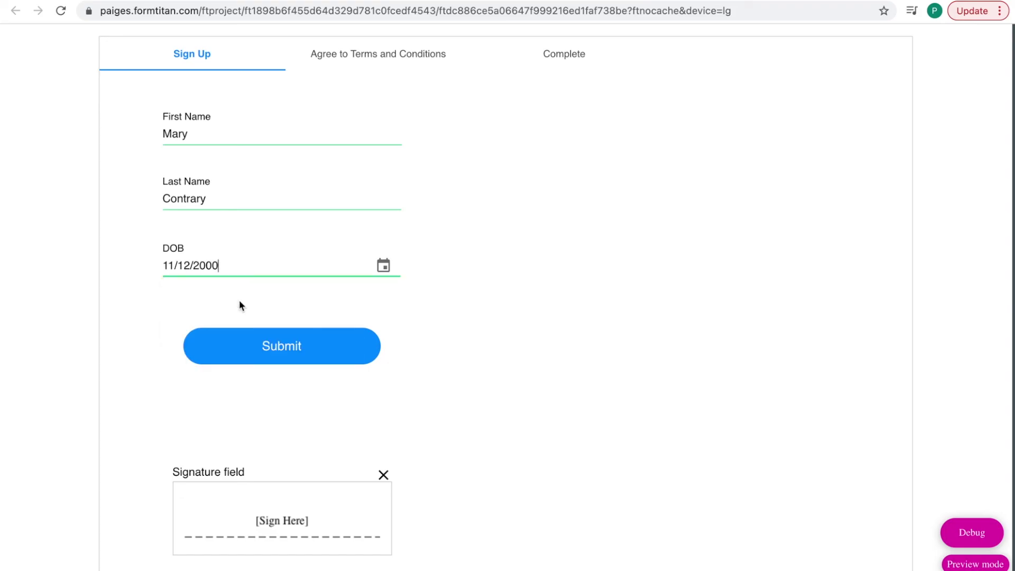
left_click(290, 353)
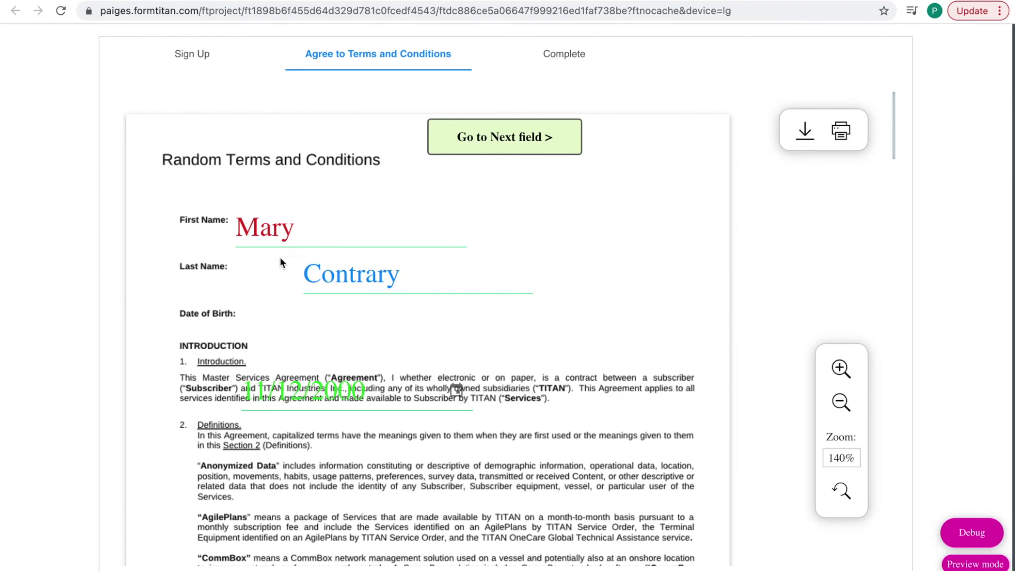
- Check the prefilled first name, last name and birth date, then scroll to the document's end
left_click_drag(294, 228, 251, 229)
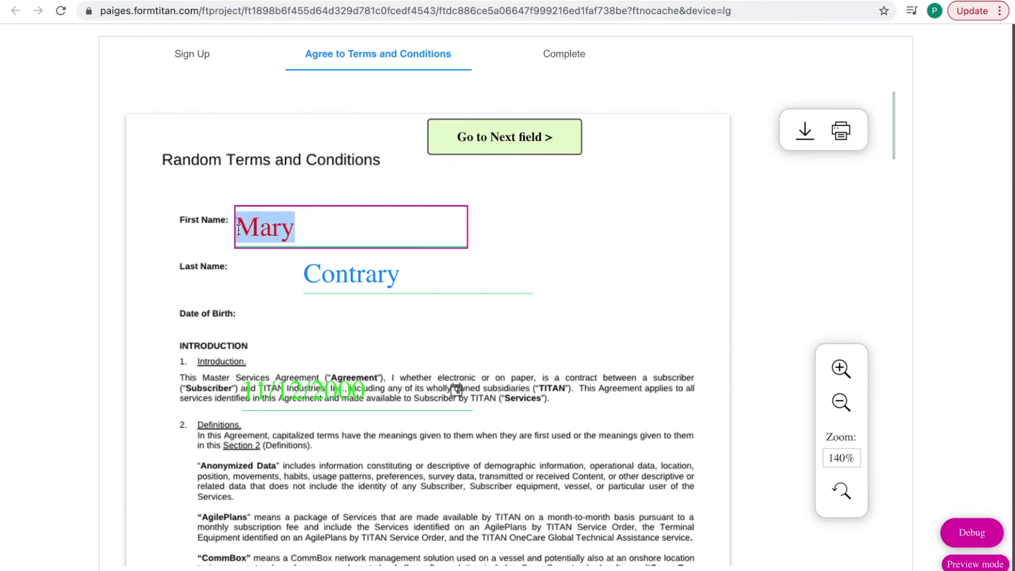
left_click_drag(399, 276, 321, 275)
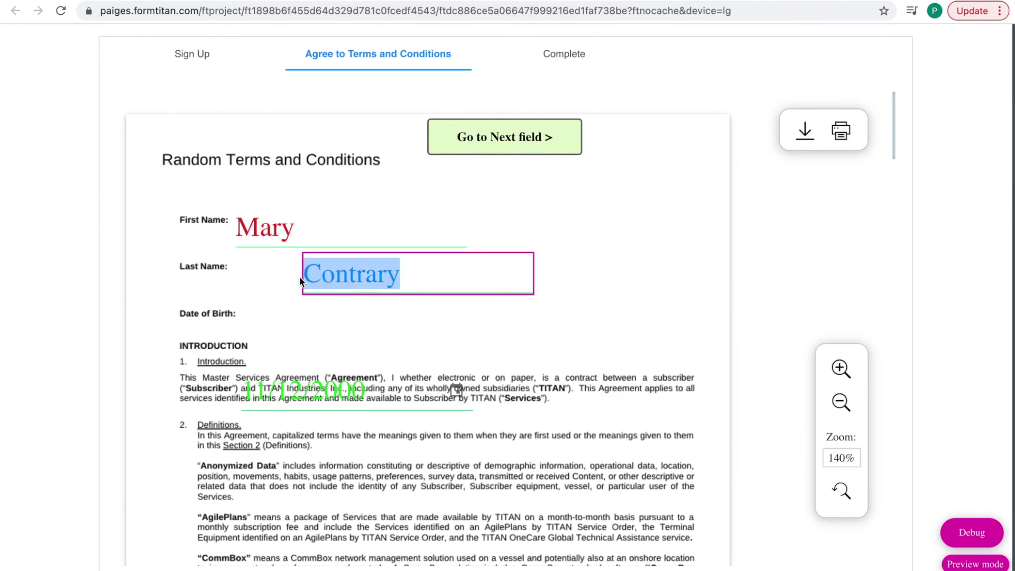
left_click_drag(364, 395, 267, 389)
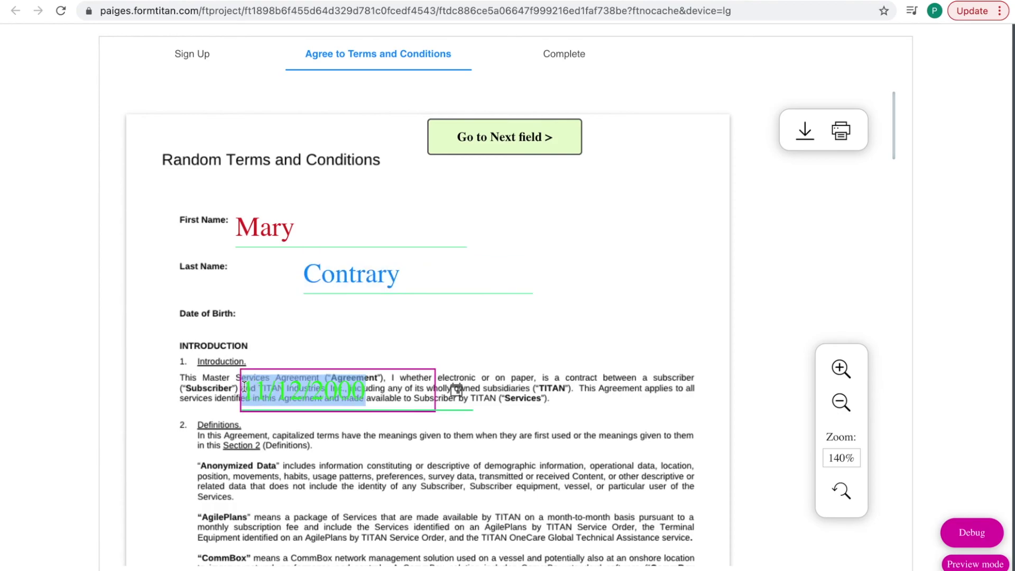
scroll(436, 426, "down", 1)
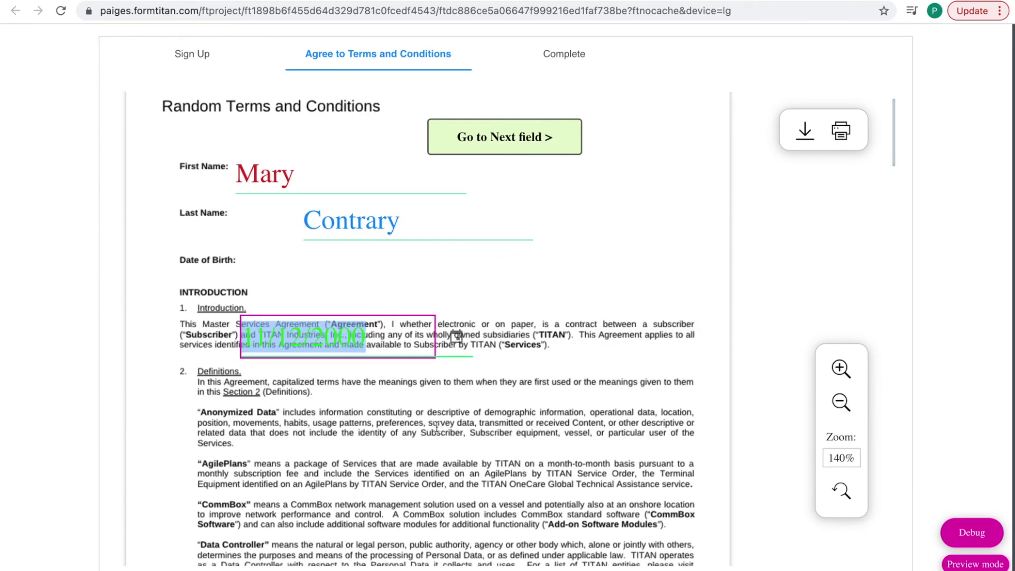
scroll(334, 405, "down", 1)
scroll(334, 405, "down", 7)
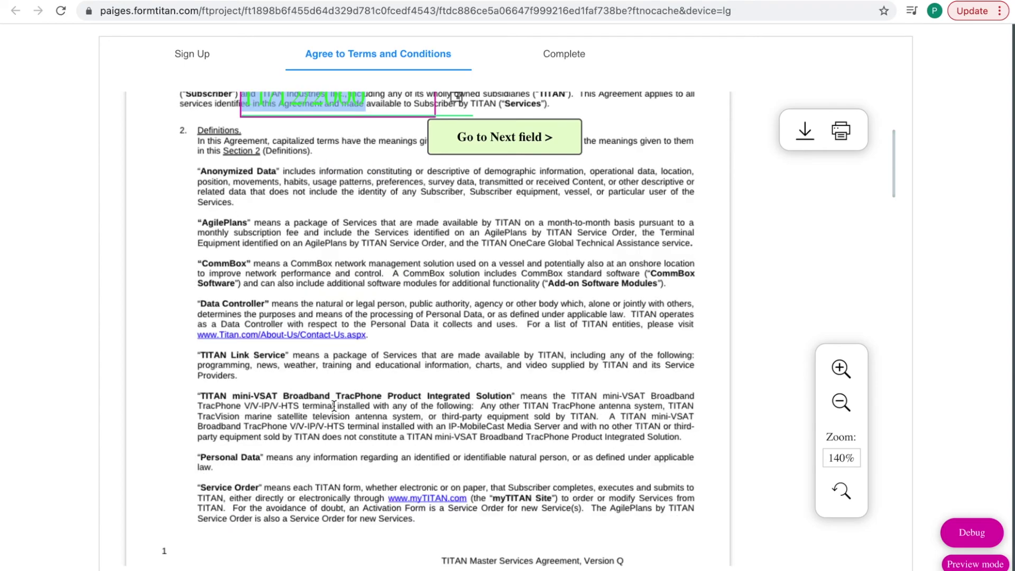
scroll(334, 405, "down", 3)
scroll(335, 405, "down", 5)
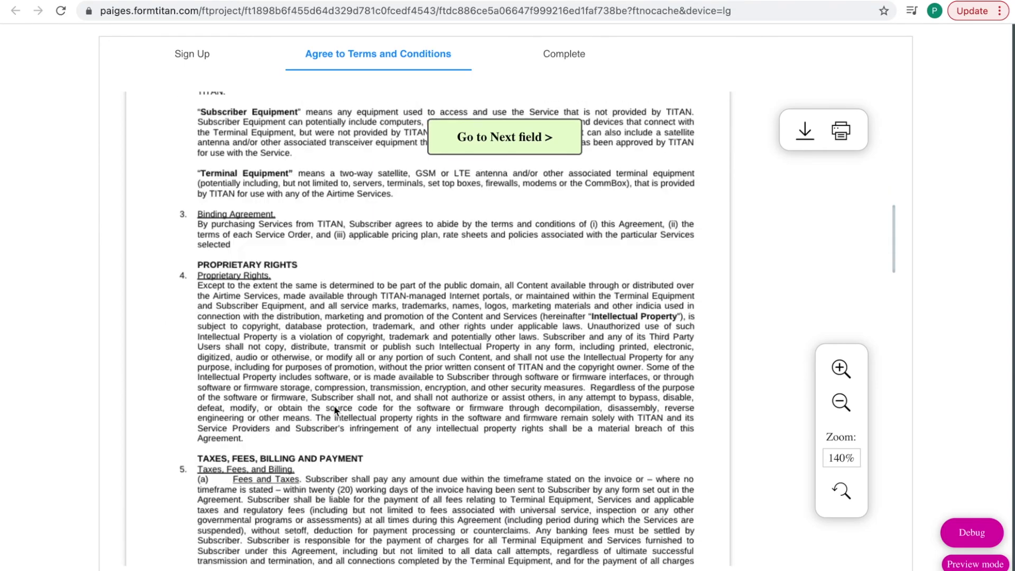
scroll(334, 408, "down", 11)
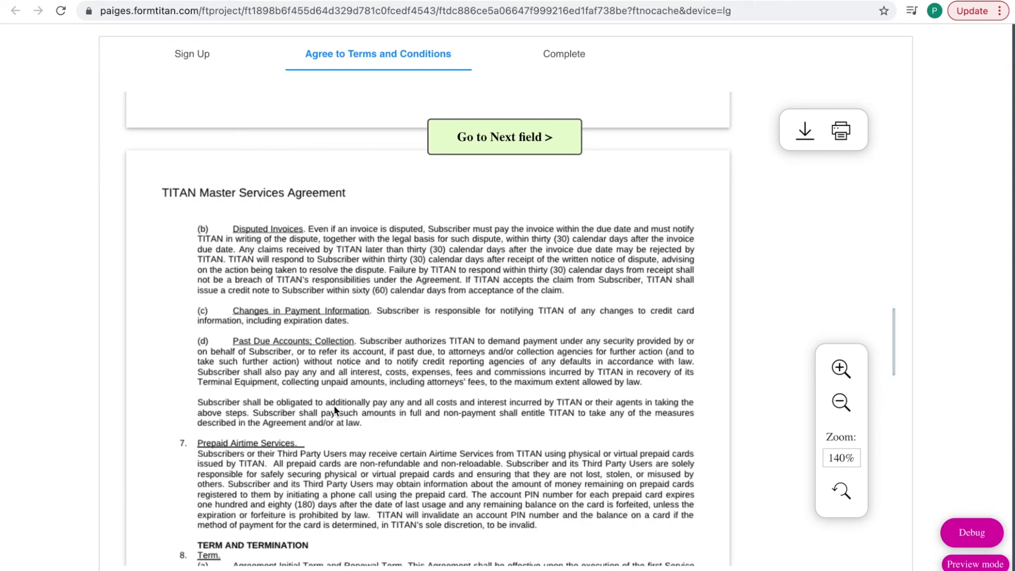
scroll(334, 406, "up", 6)
scroll(334, 405, "down", 9)
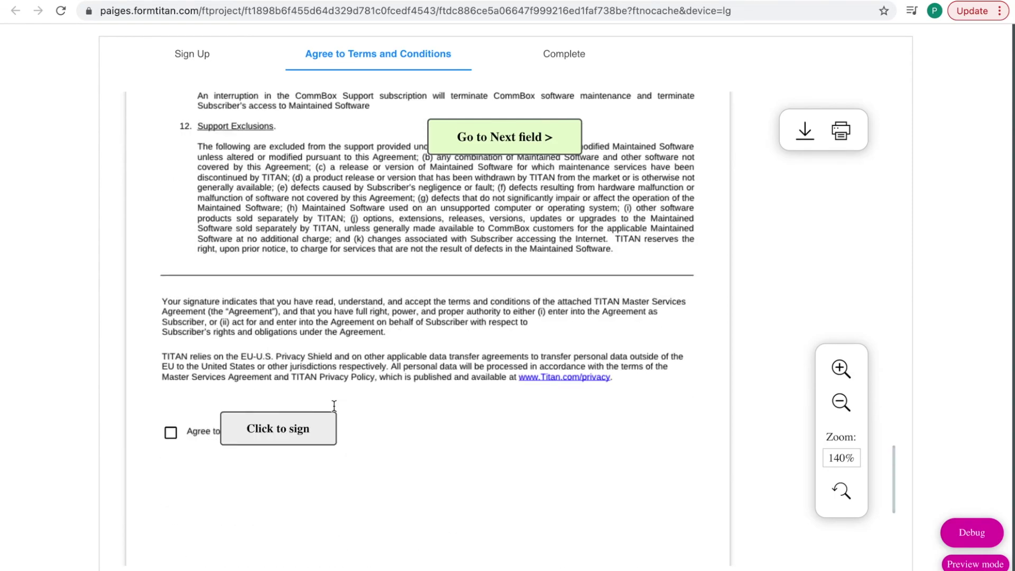
scroll(334, 405, "down", 4)
- Tick Agree to Terms and Conditions and place a drawn, confirmed signature
left_click(170, 210)
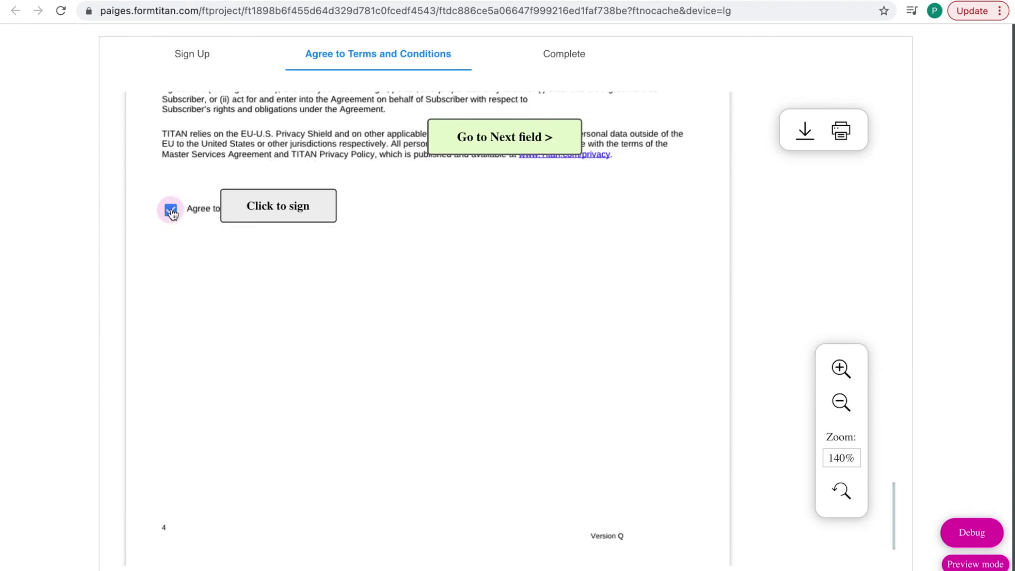
left_click(270, 212)
left_click_drag(427, 275, 591, 273)
left_click(591, 389)
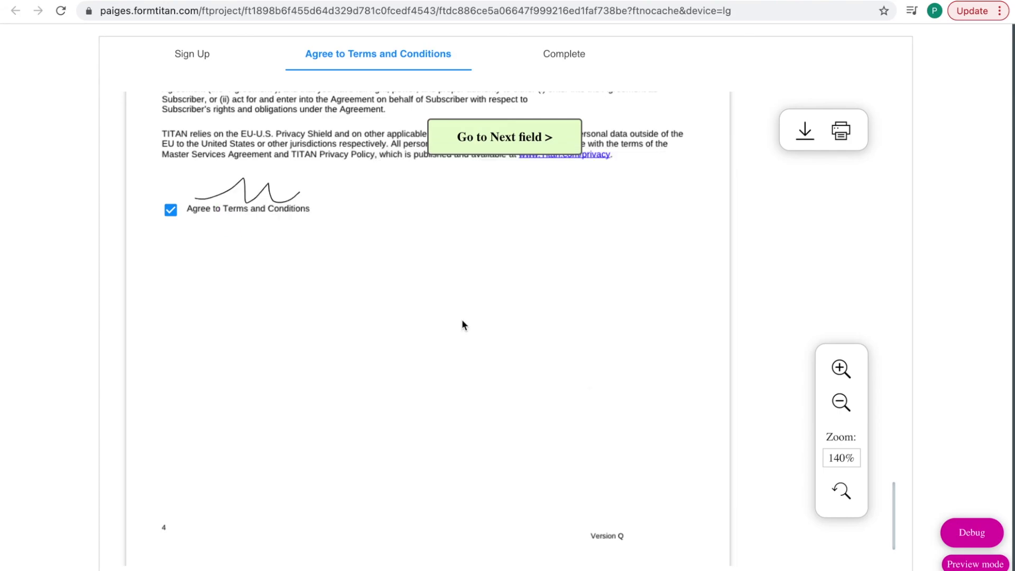
scroll(463, 325, "down", 1)
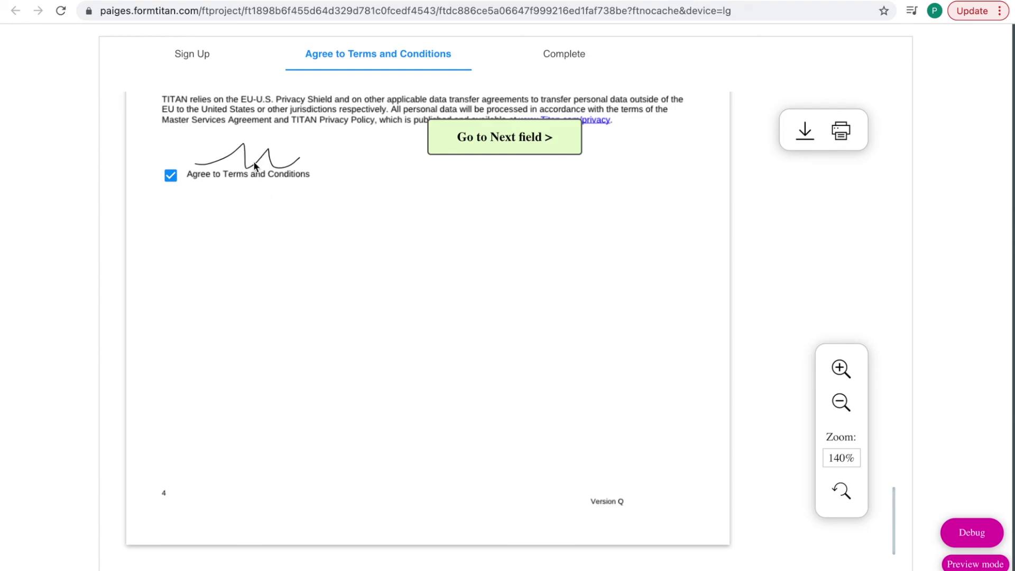
scroll(316, 250, "down", 2)
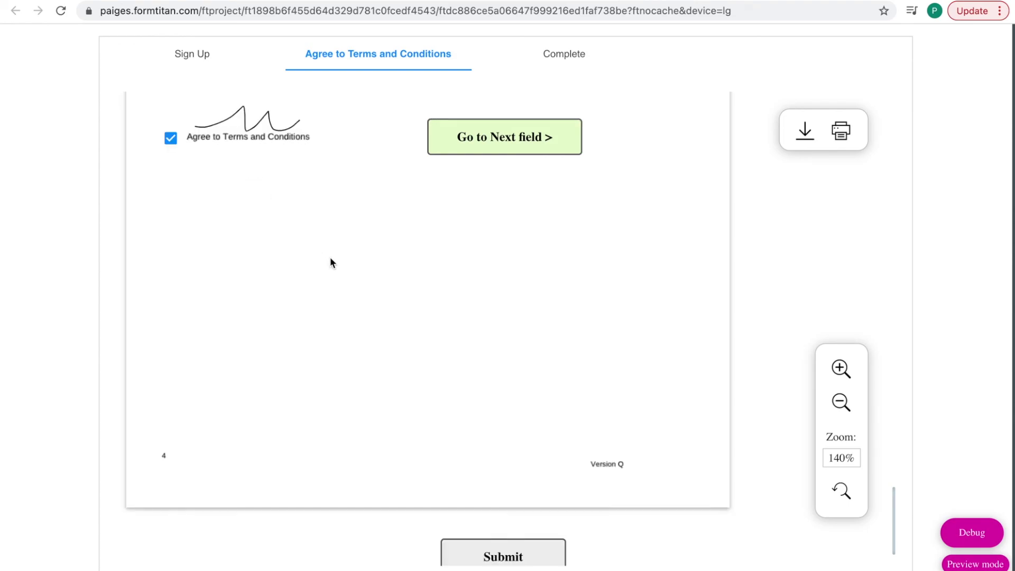
- Submit the signed Terms and Conditions document and continue to the Complete step
left_click(507, 522)
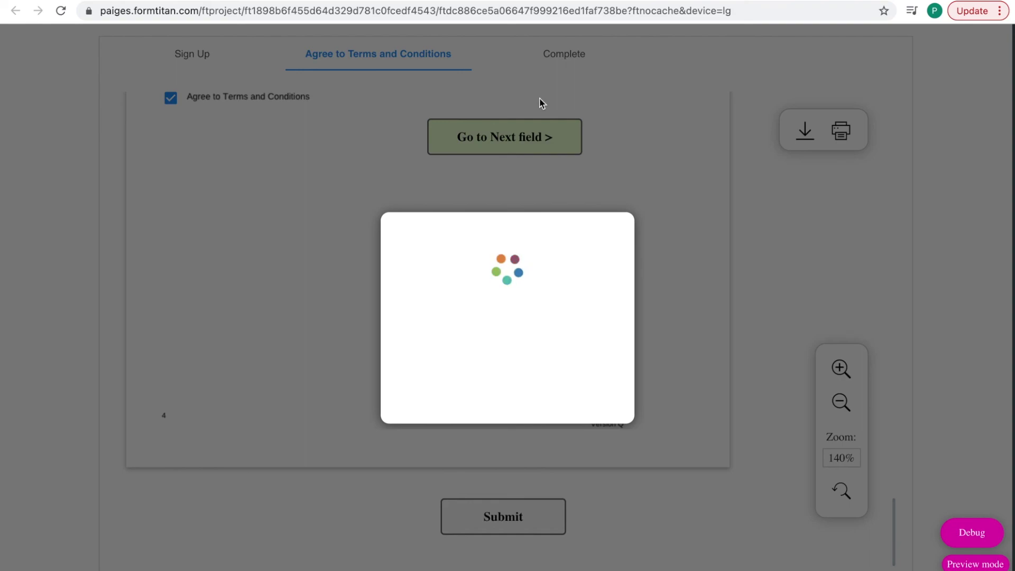
left_click(573, 62)
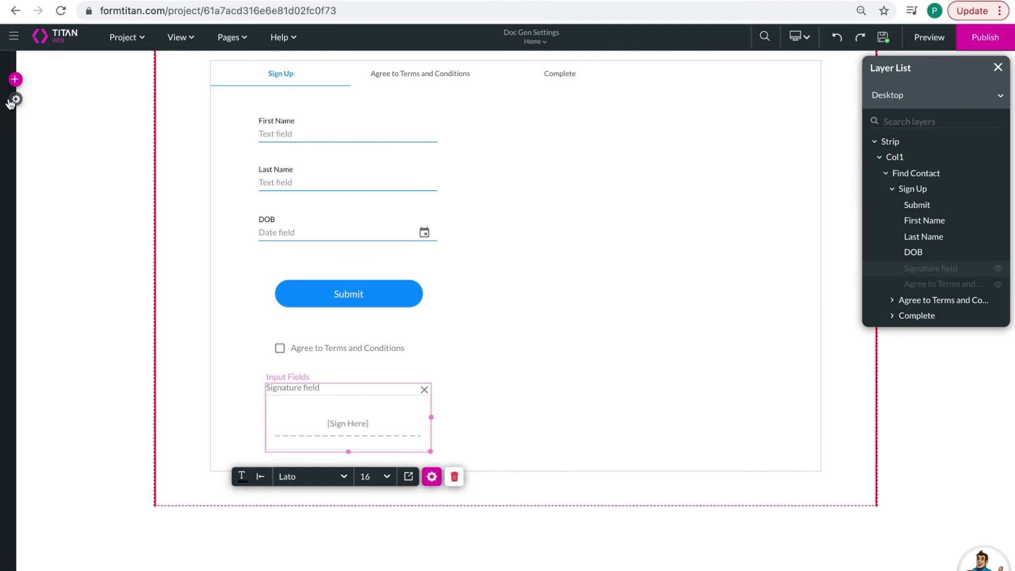
- Open the Salesforce Integration Logs in project settings and follow the newest Doc Gen entry's Record ID
left_click(21, 212)
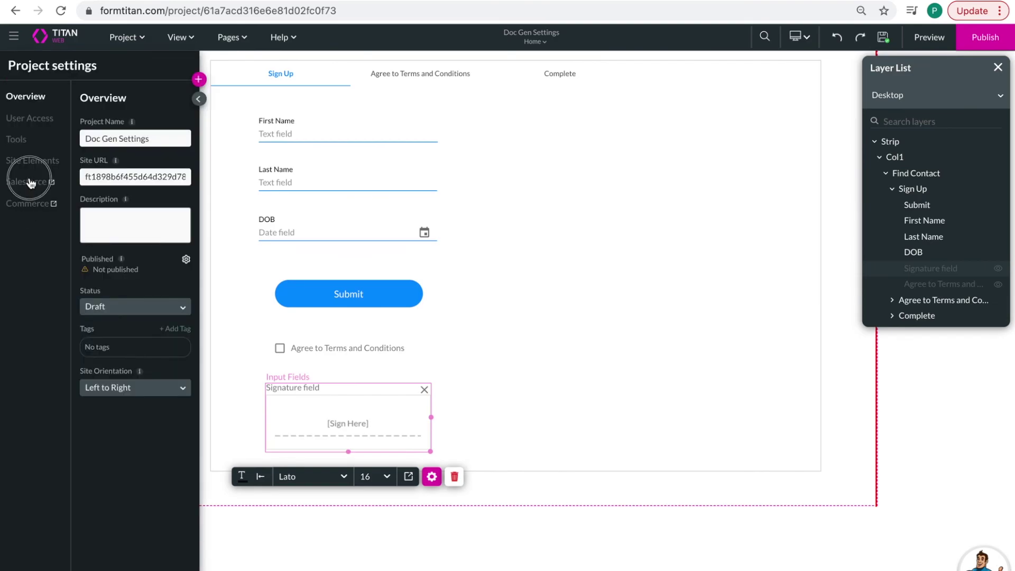
left_click(26, 182)
left_click(281, 302)
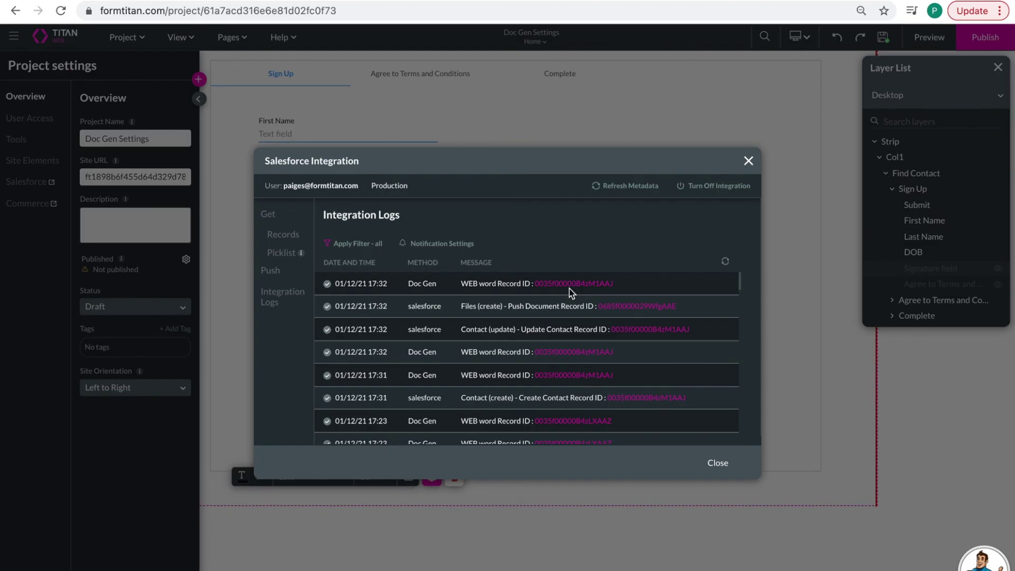
left_click(571, 285)
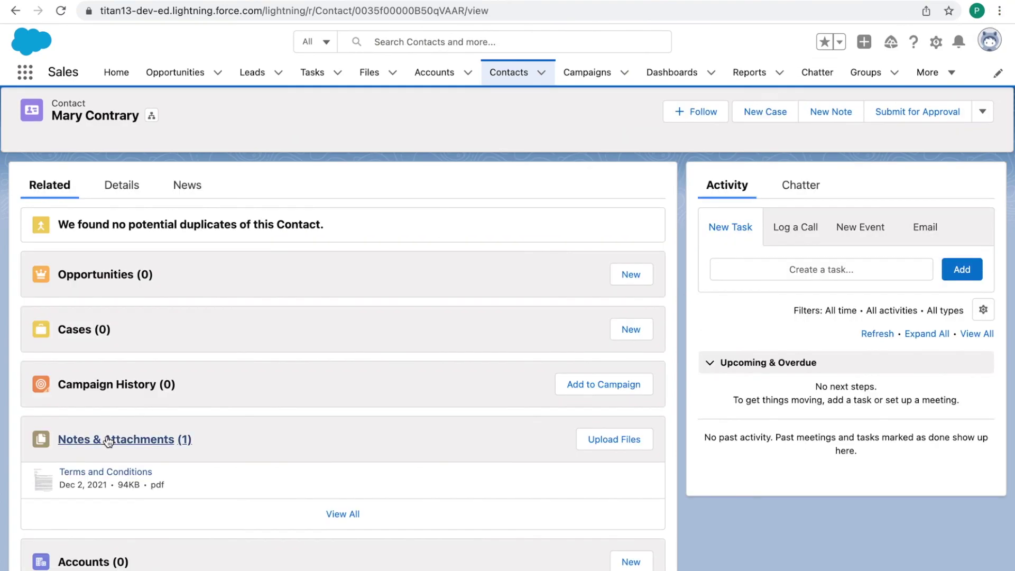
- Preview the Terms and Conditions PDF in Notes & Attachments and scroll through its pages
left_click(112, 473)
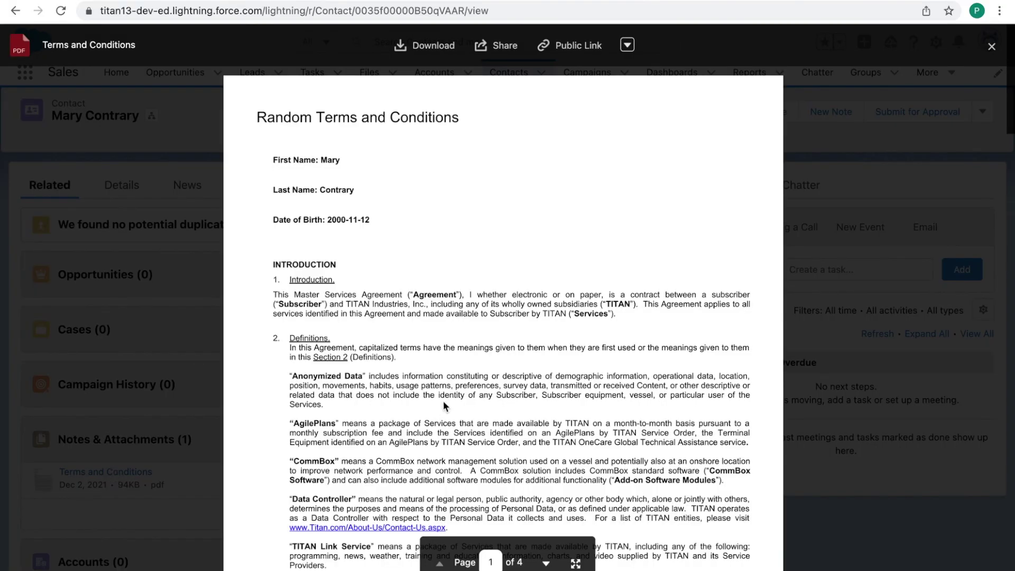
scroll(342, 325, "down", 15)
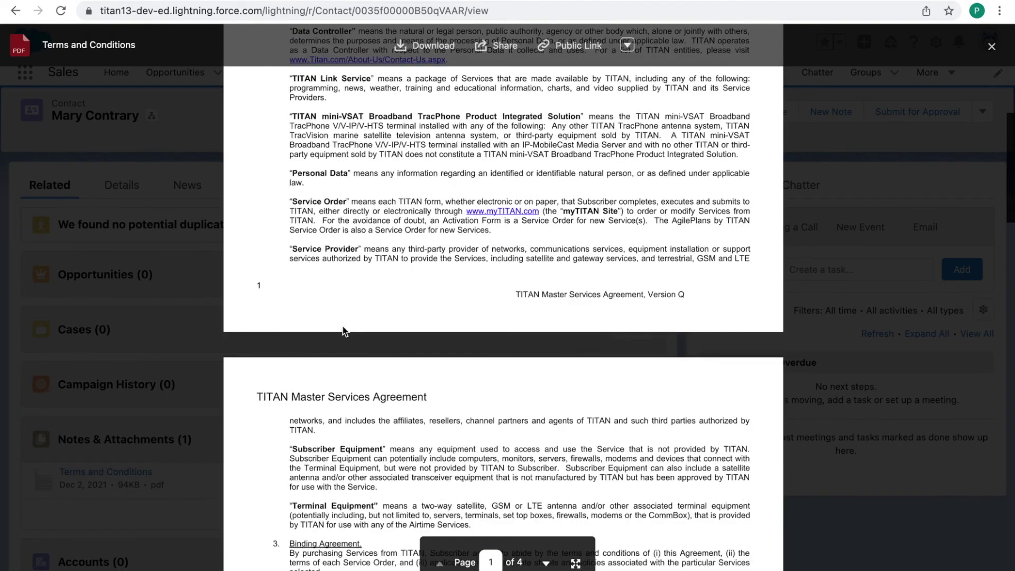
scroll(341, 325, "up", 15)
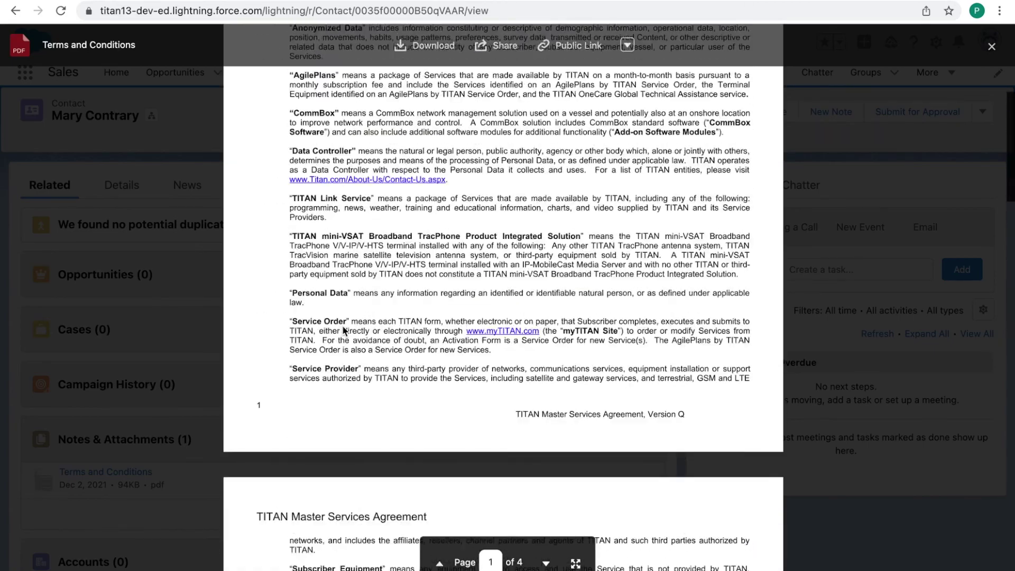